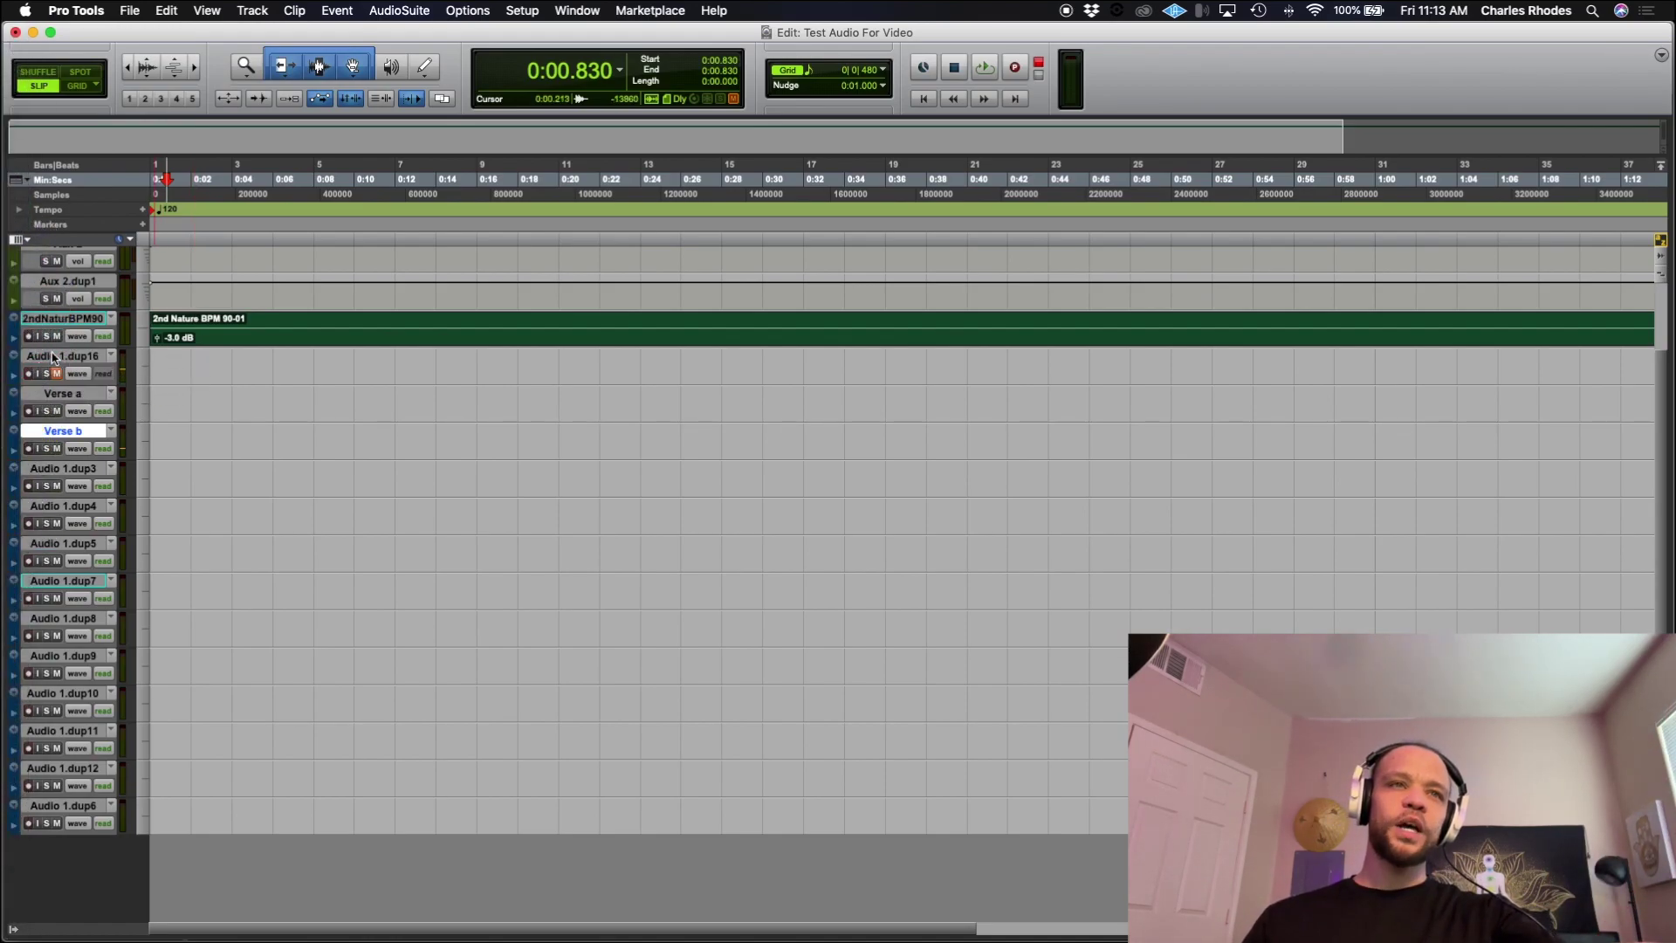
left_click(53, 357)
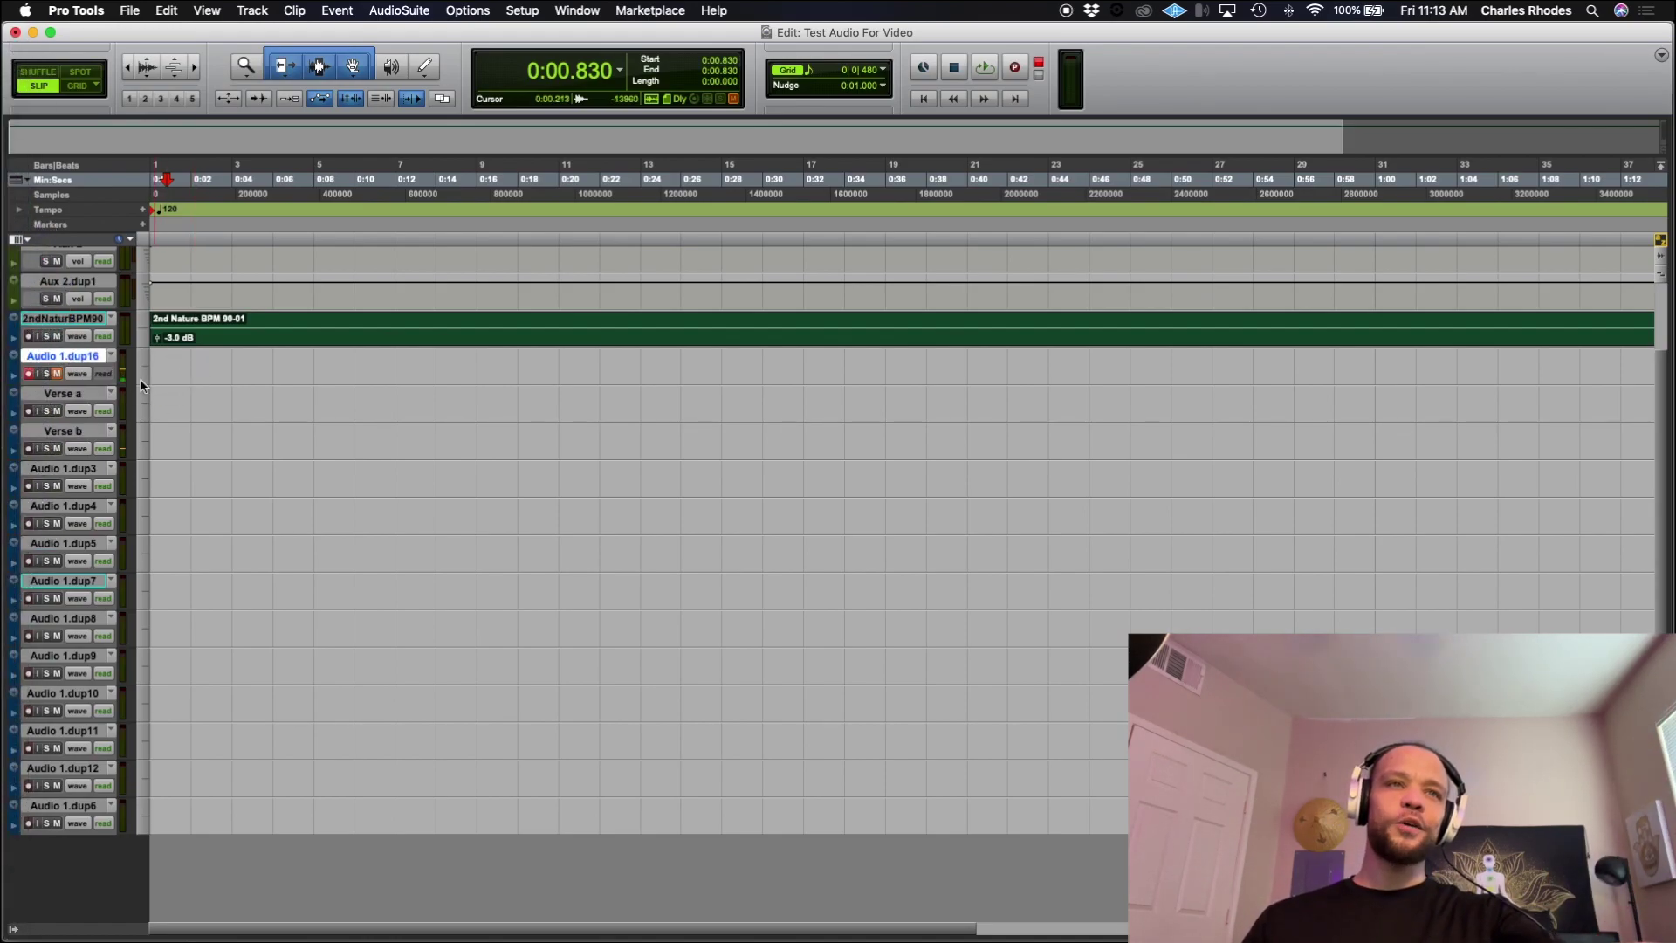
left_click(78, 394)
left_click(82, 427)
left_click(78, 394)
left_click(79, 430)
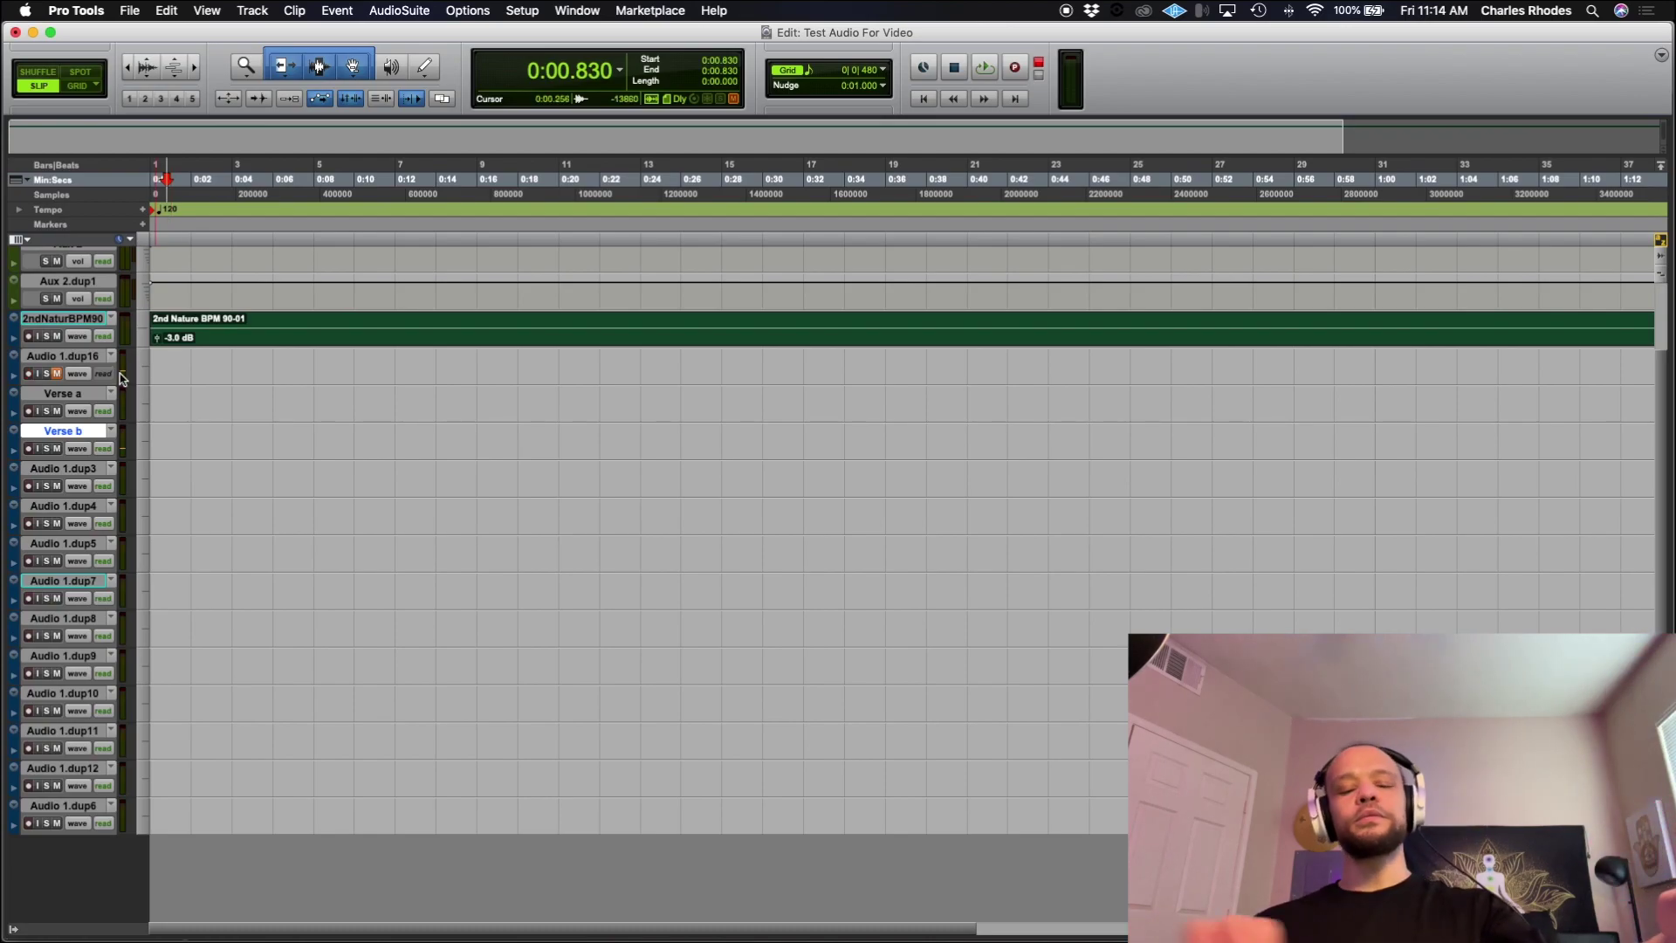
Step: Record a vocal take on Audio 1.dup16 from 0:00.830 to about 0:09.4 and move the clip to the Verse a track
key("super+space")
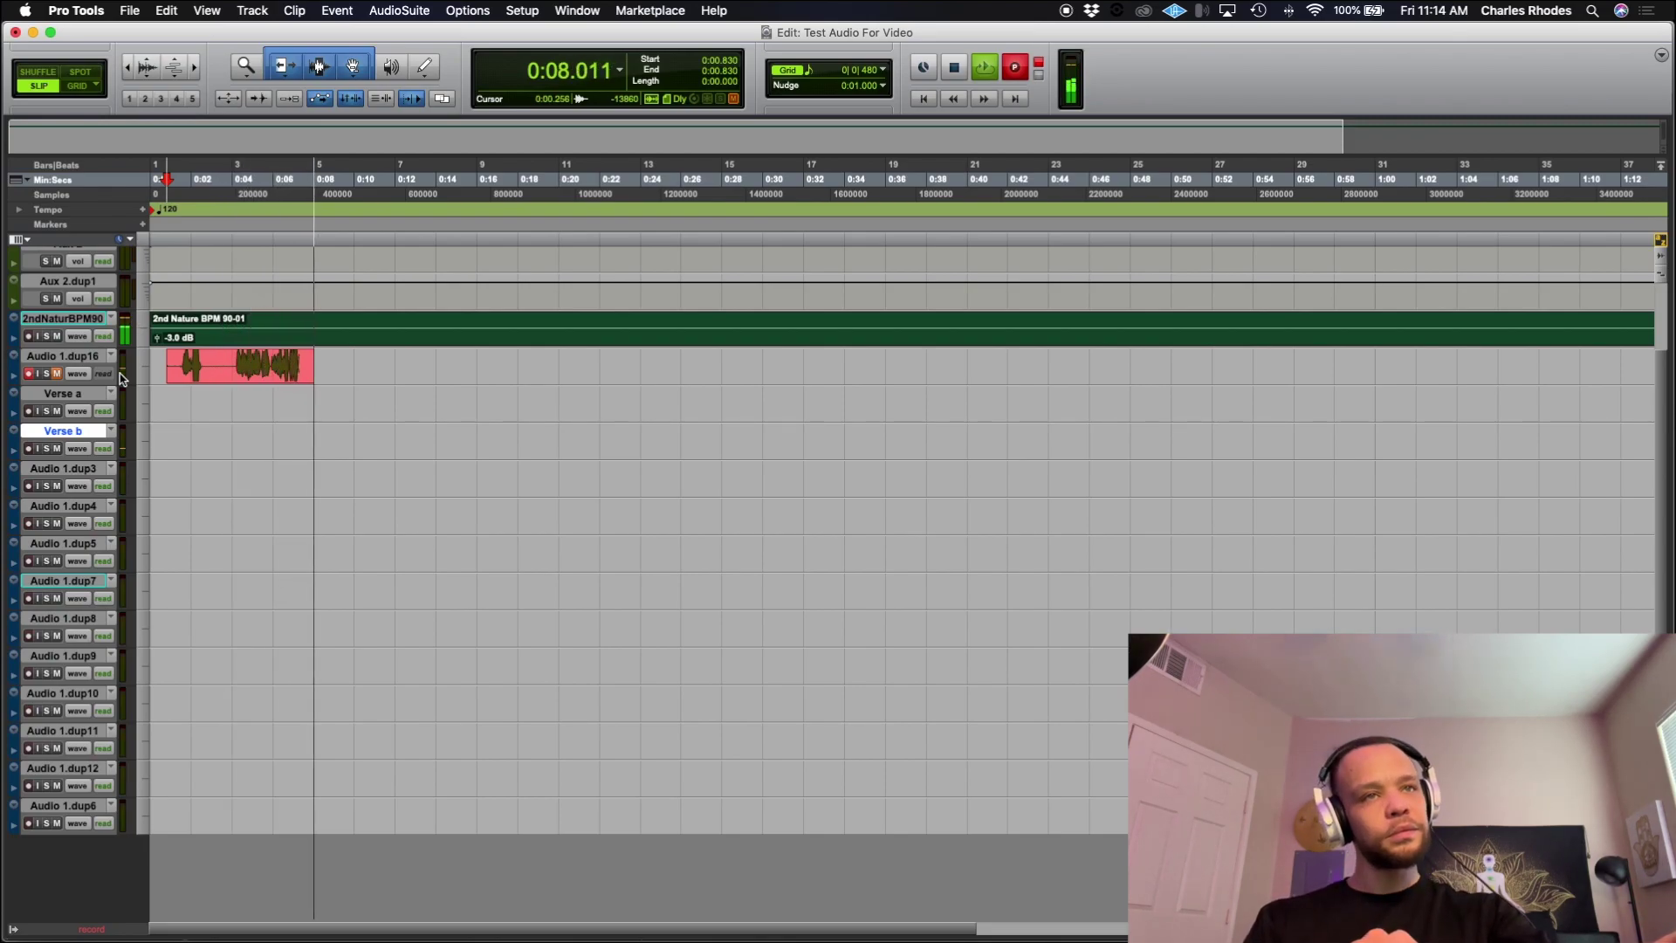
key("space")
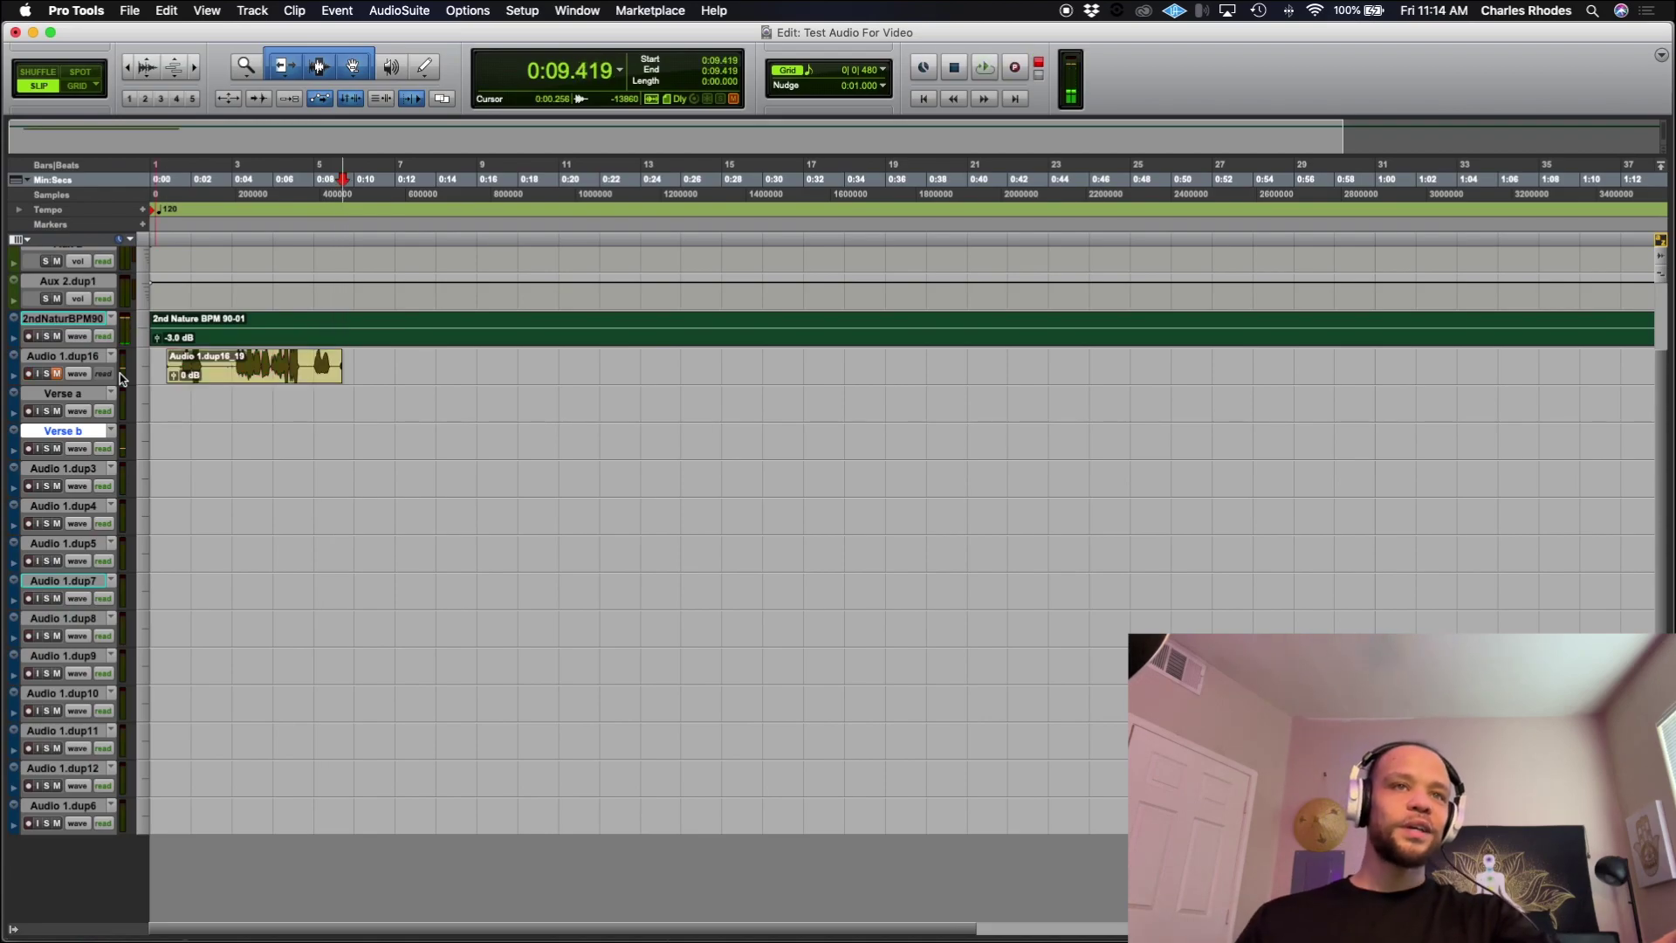
left_click_drag(290, 381, 291, 419)
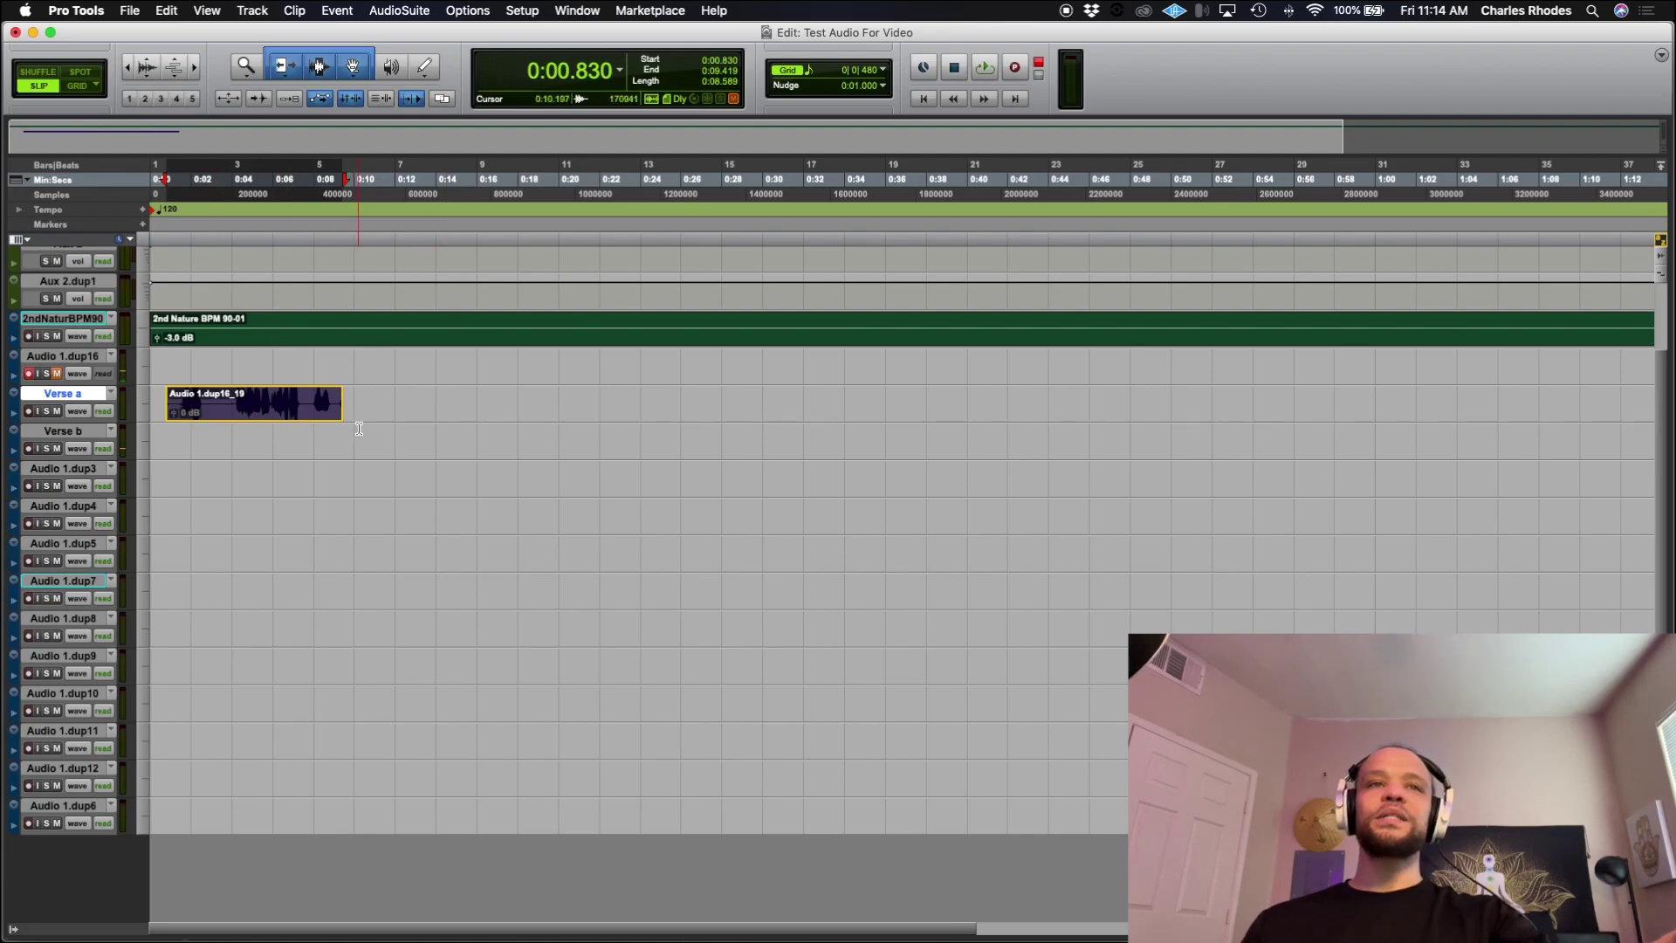
left_click(173, 242)
key("n")
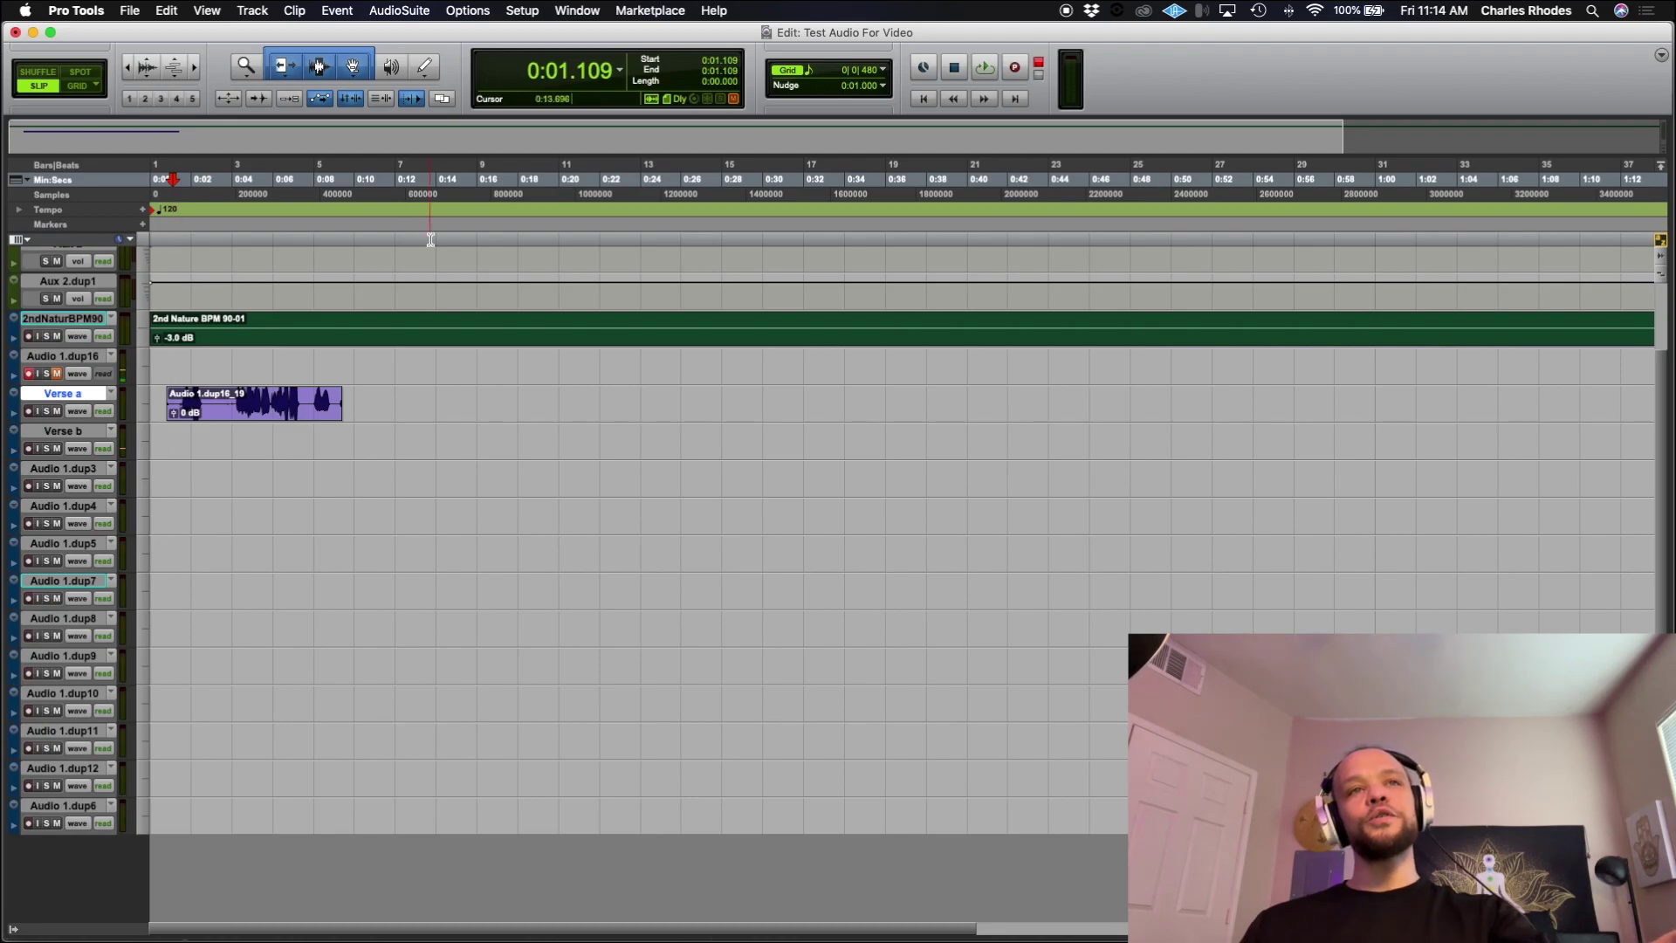
left_click(303, 240)
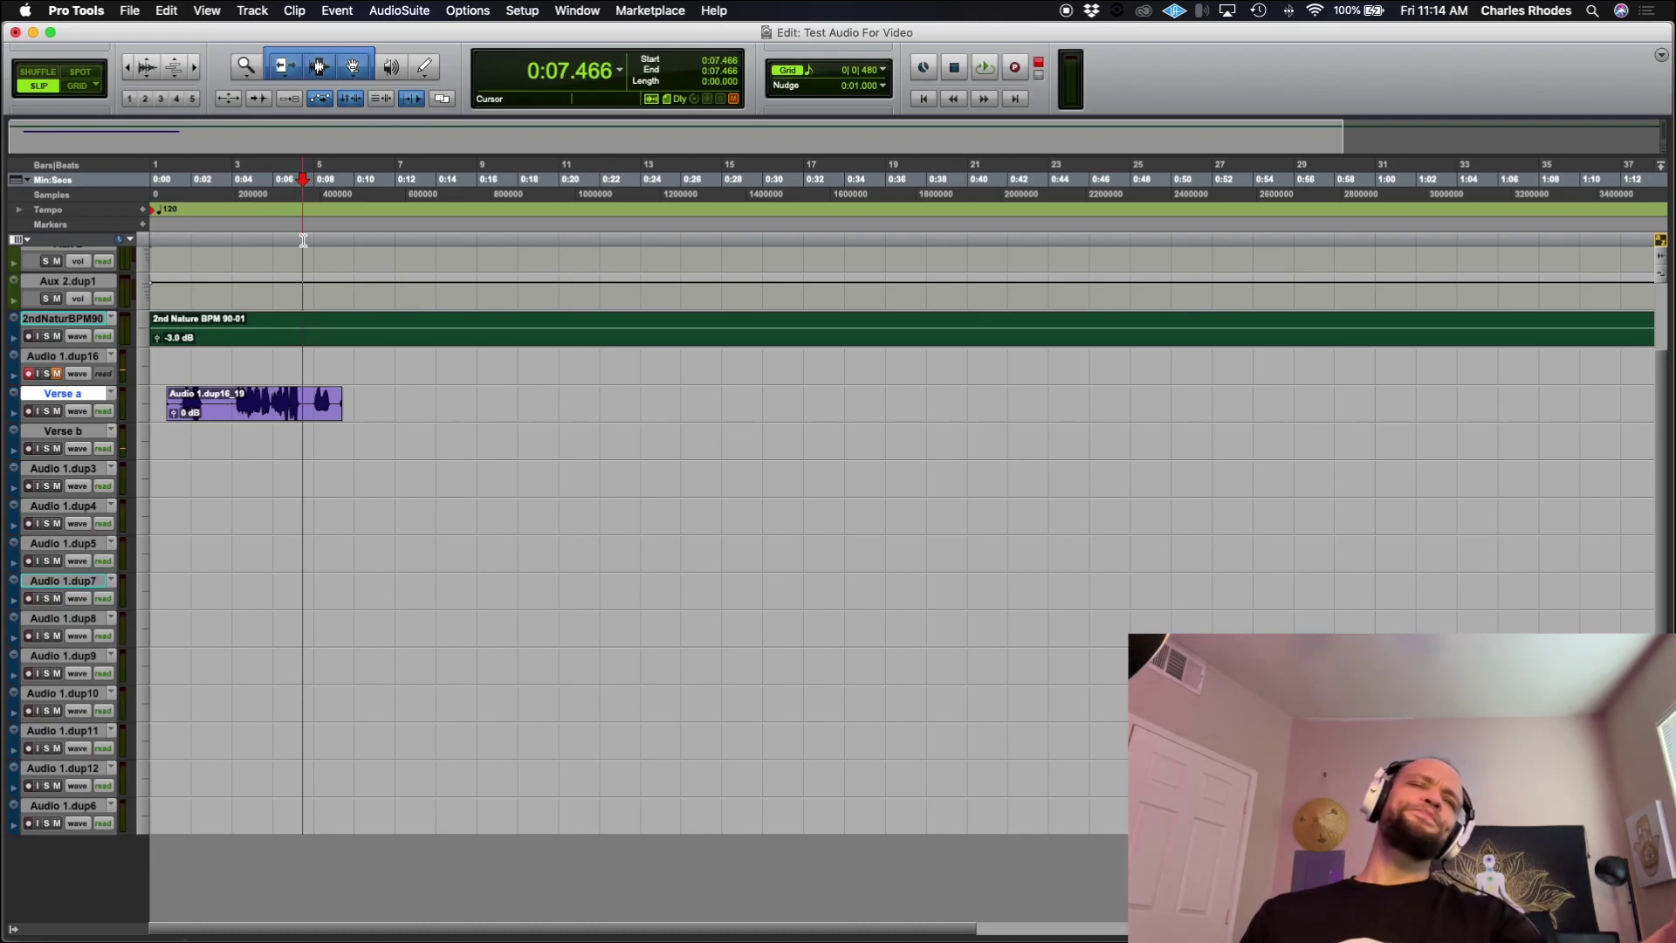
left_click(252, 241)
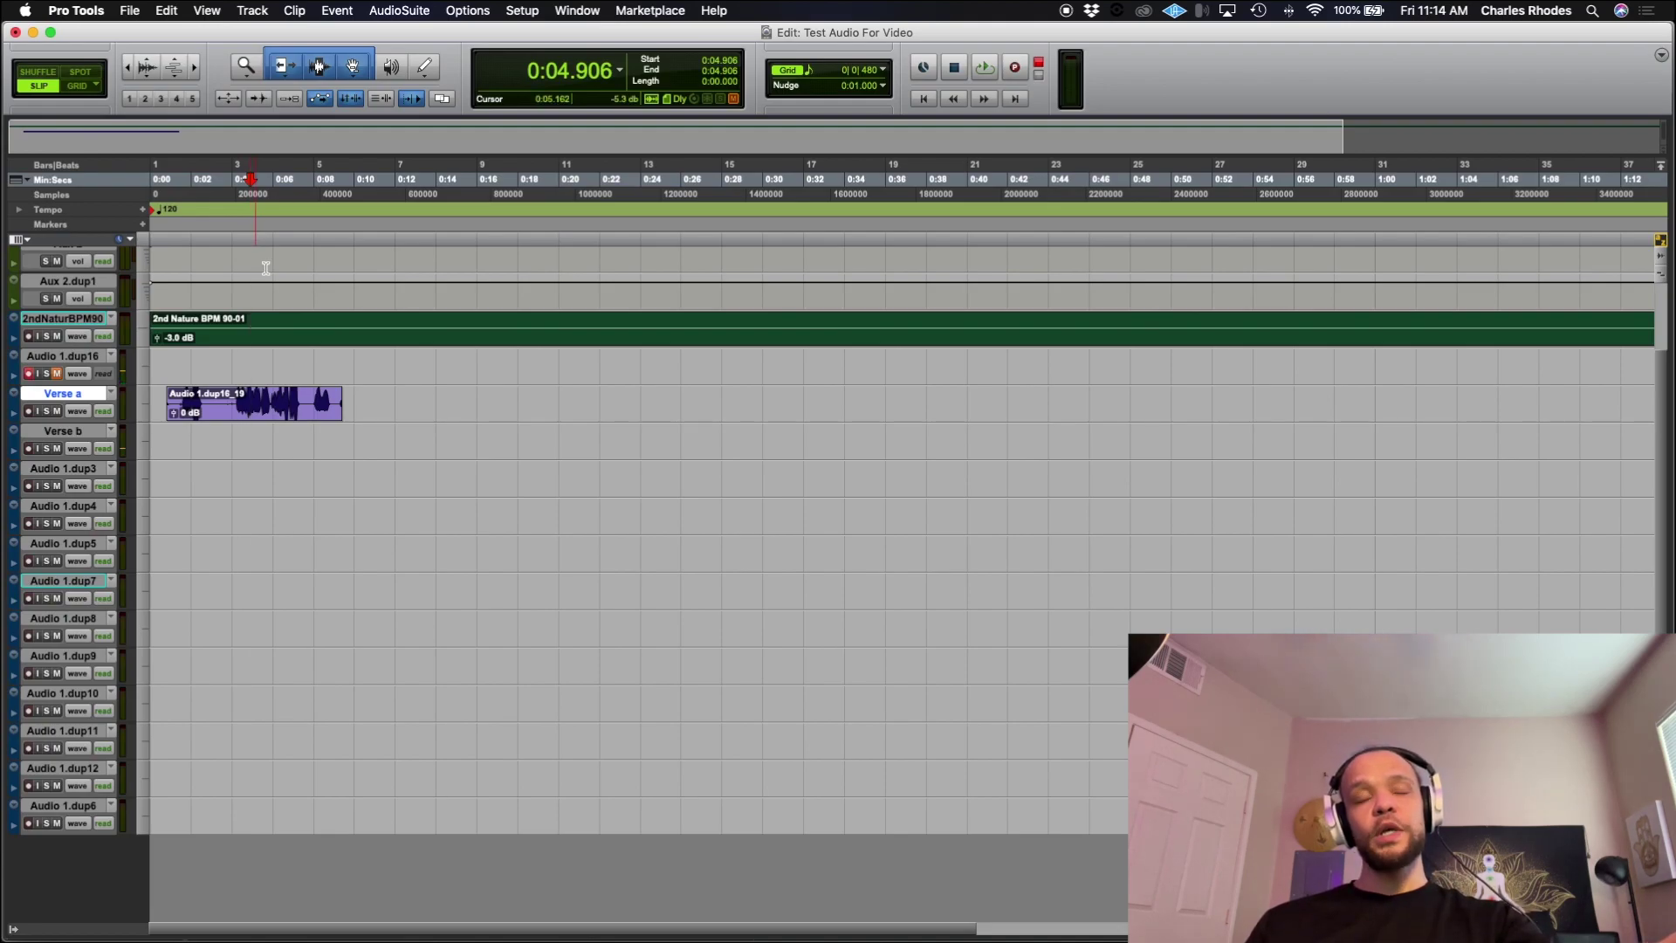
left_click_drag(313, 368, 371, 411)
key("n")
left_click(370, 411)
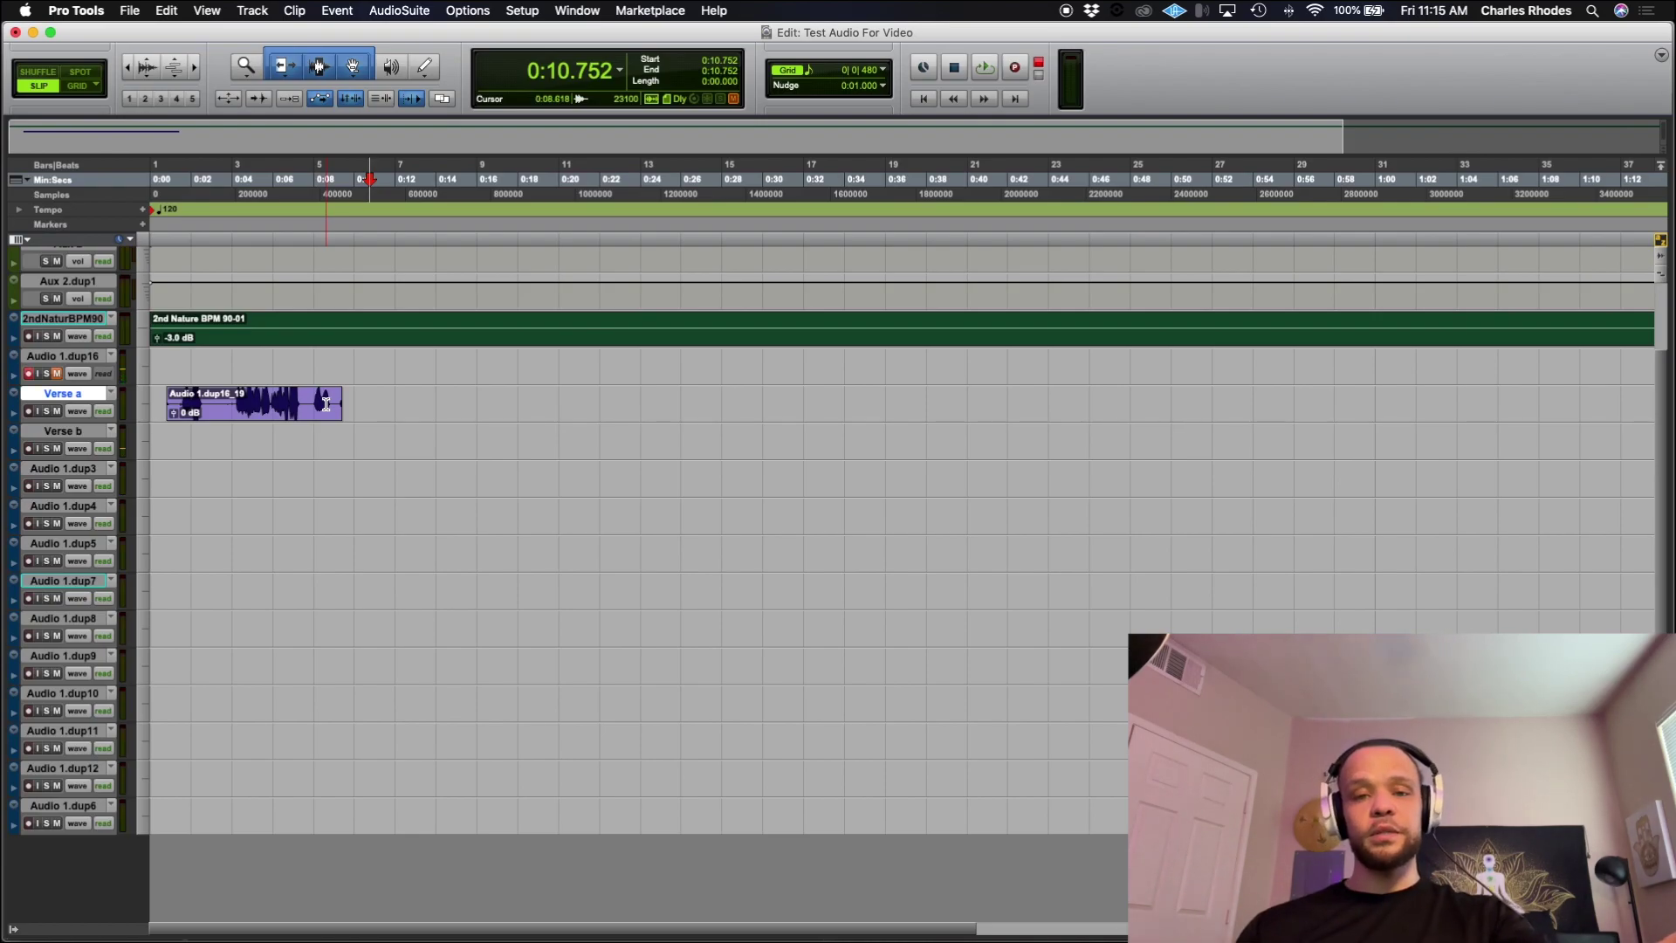
Step: Record an overlapping second take on Audio 1.dup16 from 0:06.229 to about 0:11.7 and move the clip to the Verse b track
left_click(277, 237)
key("F12")
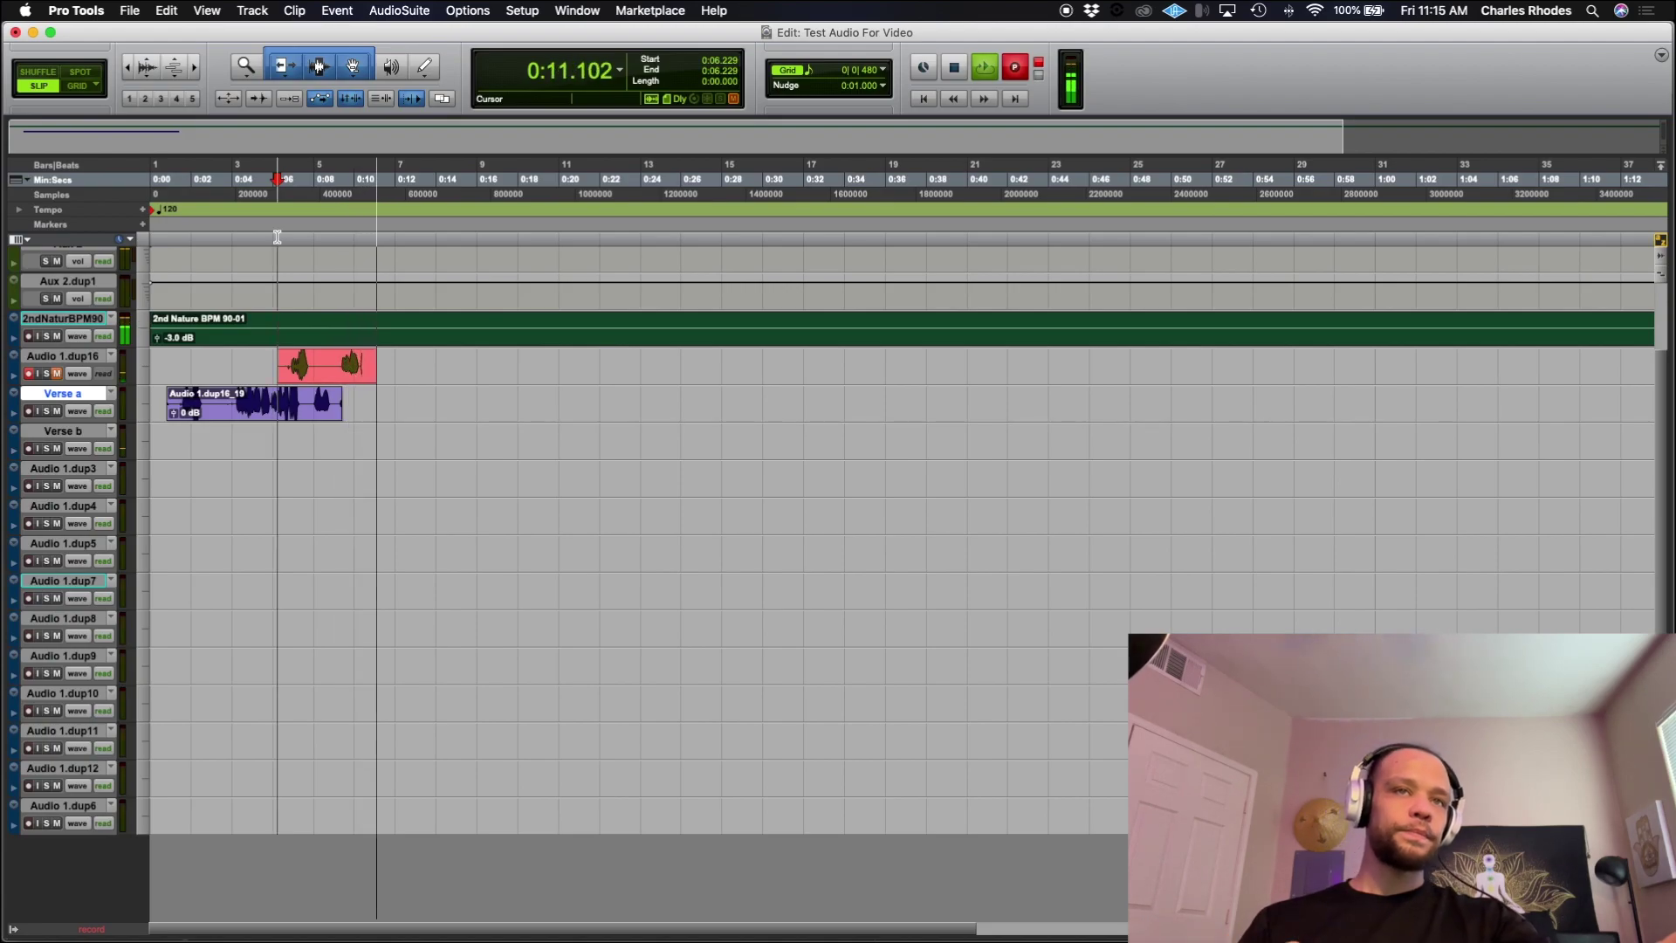
key("space")
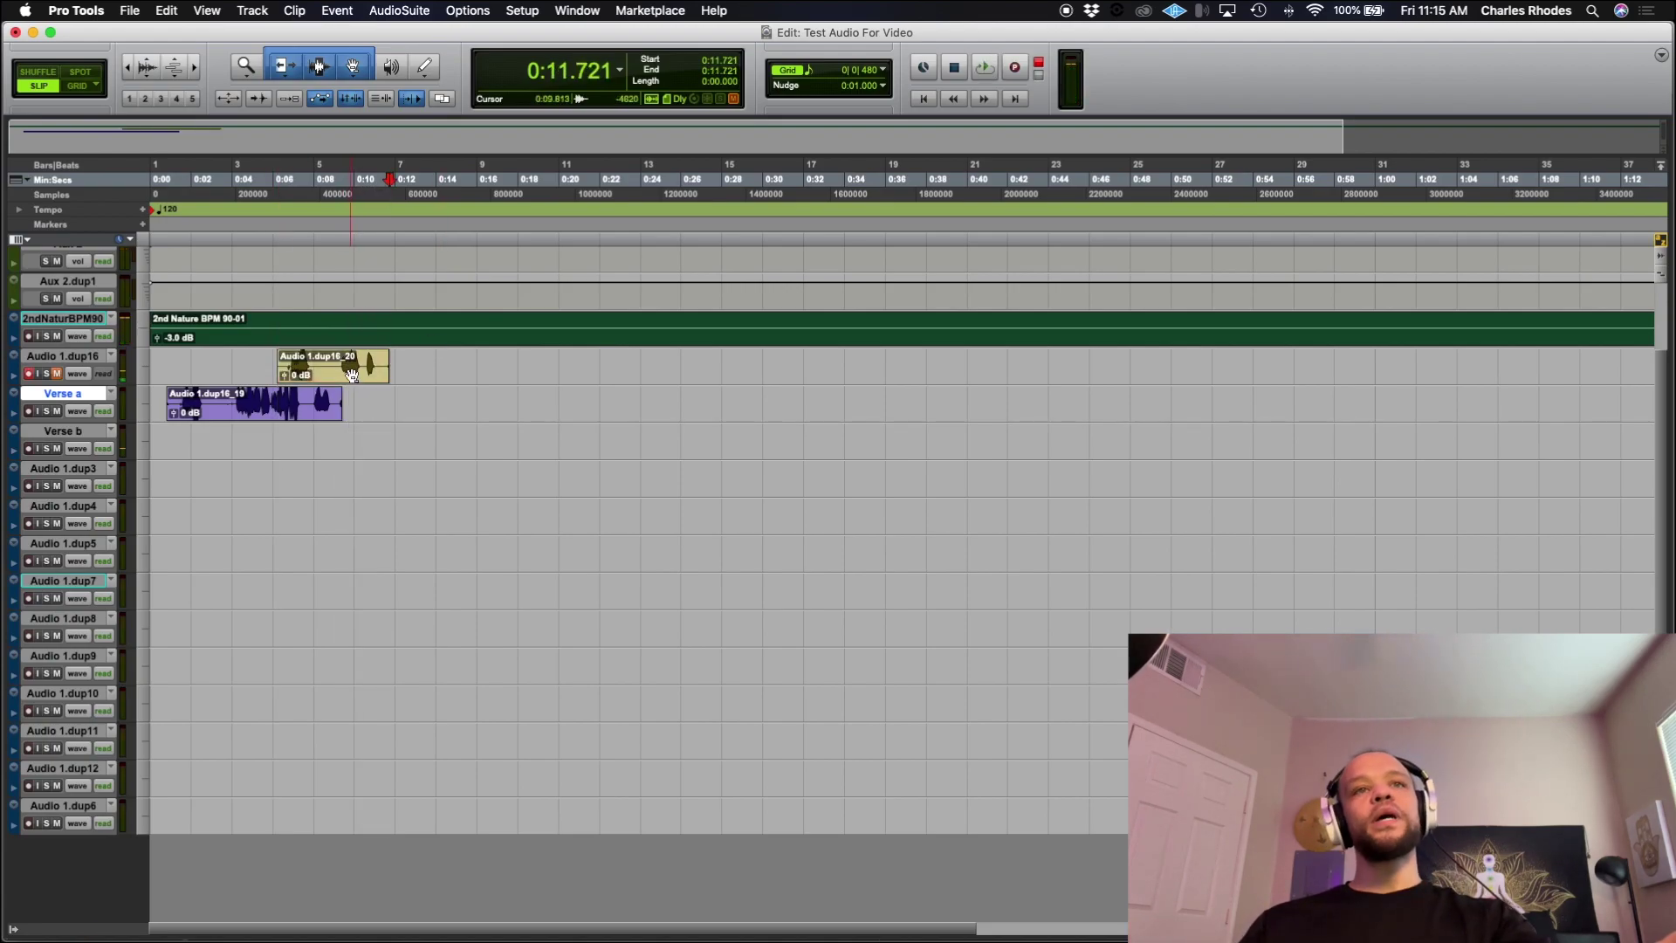
left_click_drag(357, 398, 349, 439)
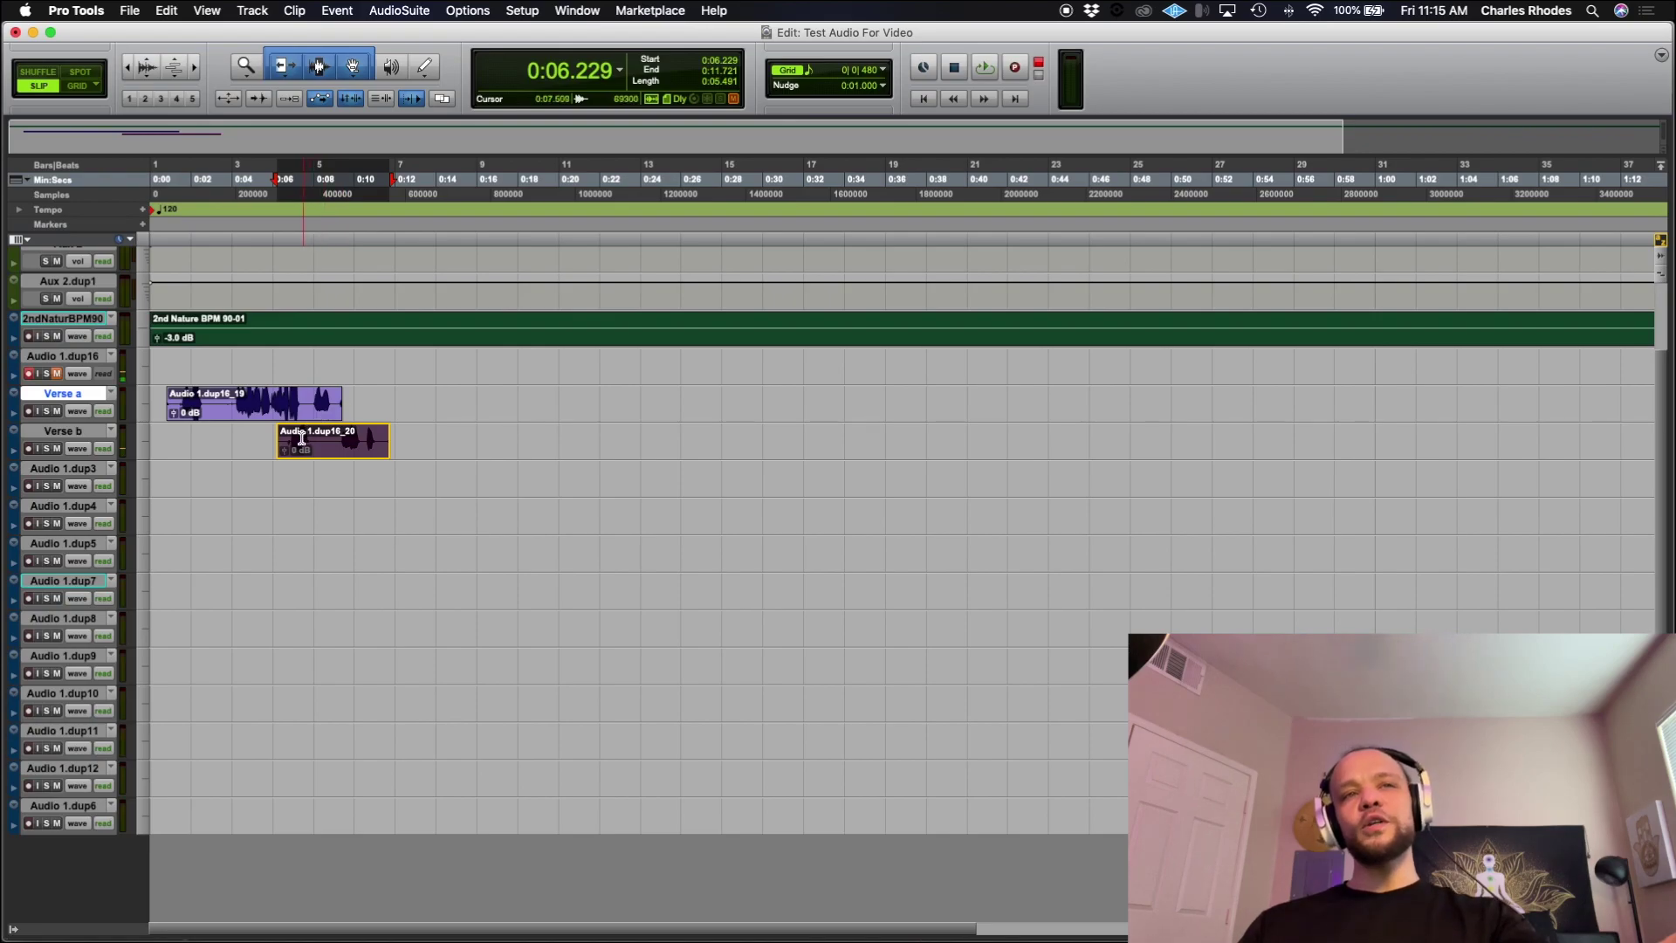
Step: Trim the second take's start to 0:09.002, place it on Verse a beside the first clip, and return it to Verse b
left_click_drag(285, 444, 355, 413)
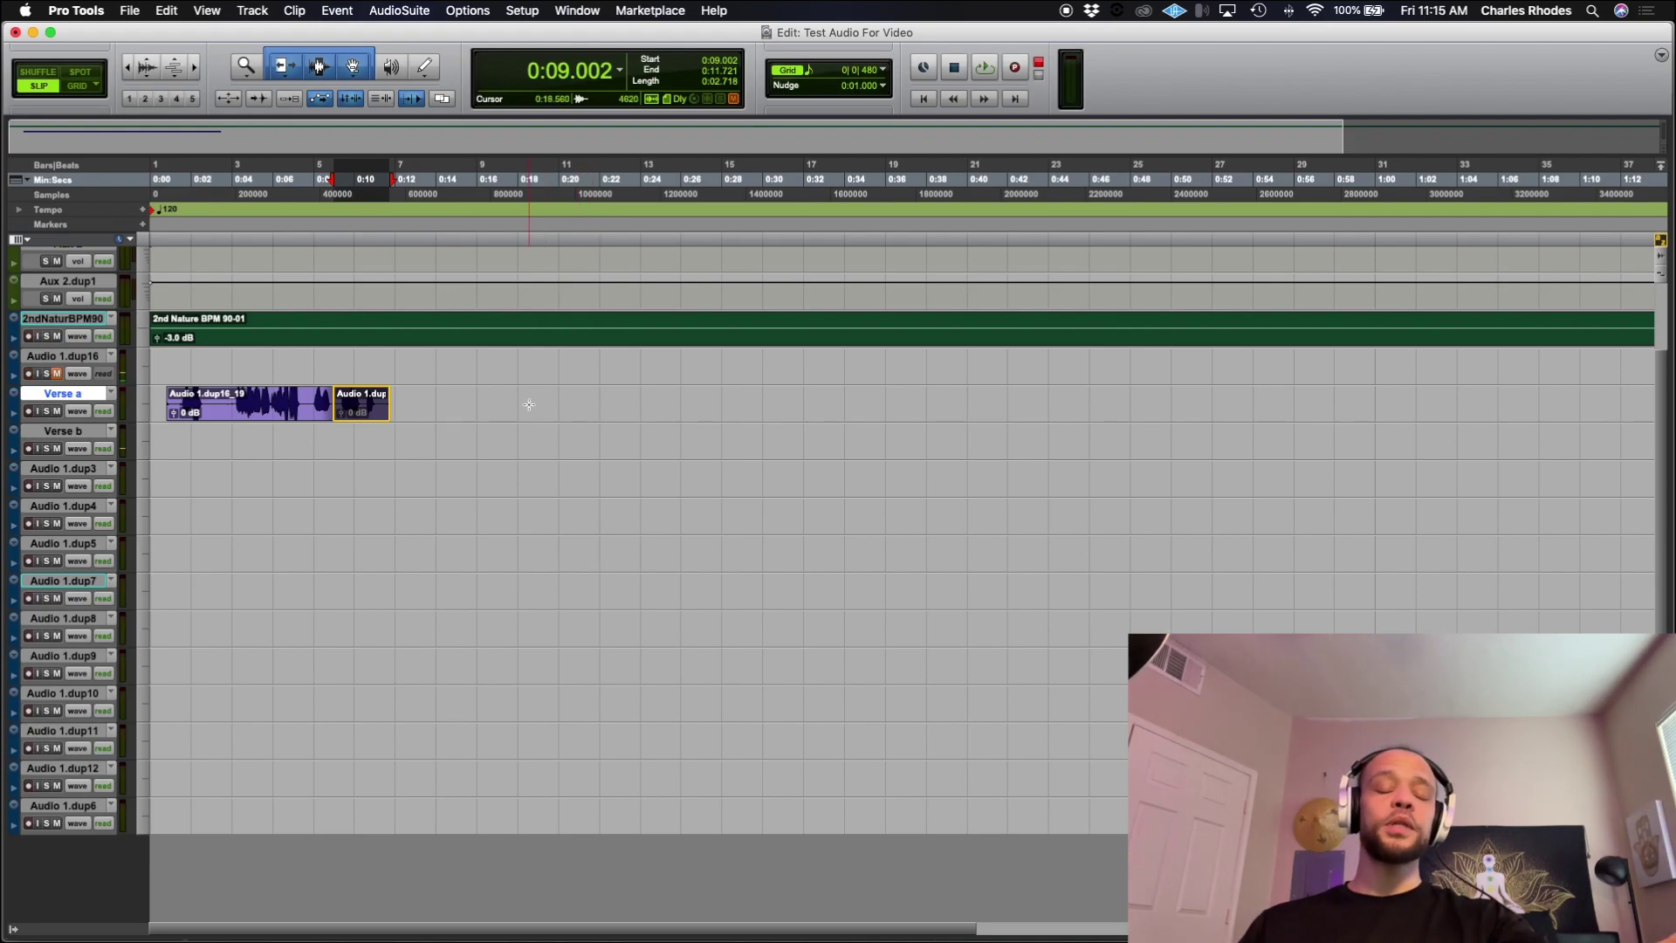
key("ctrl+alt+semicolon")
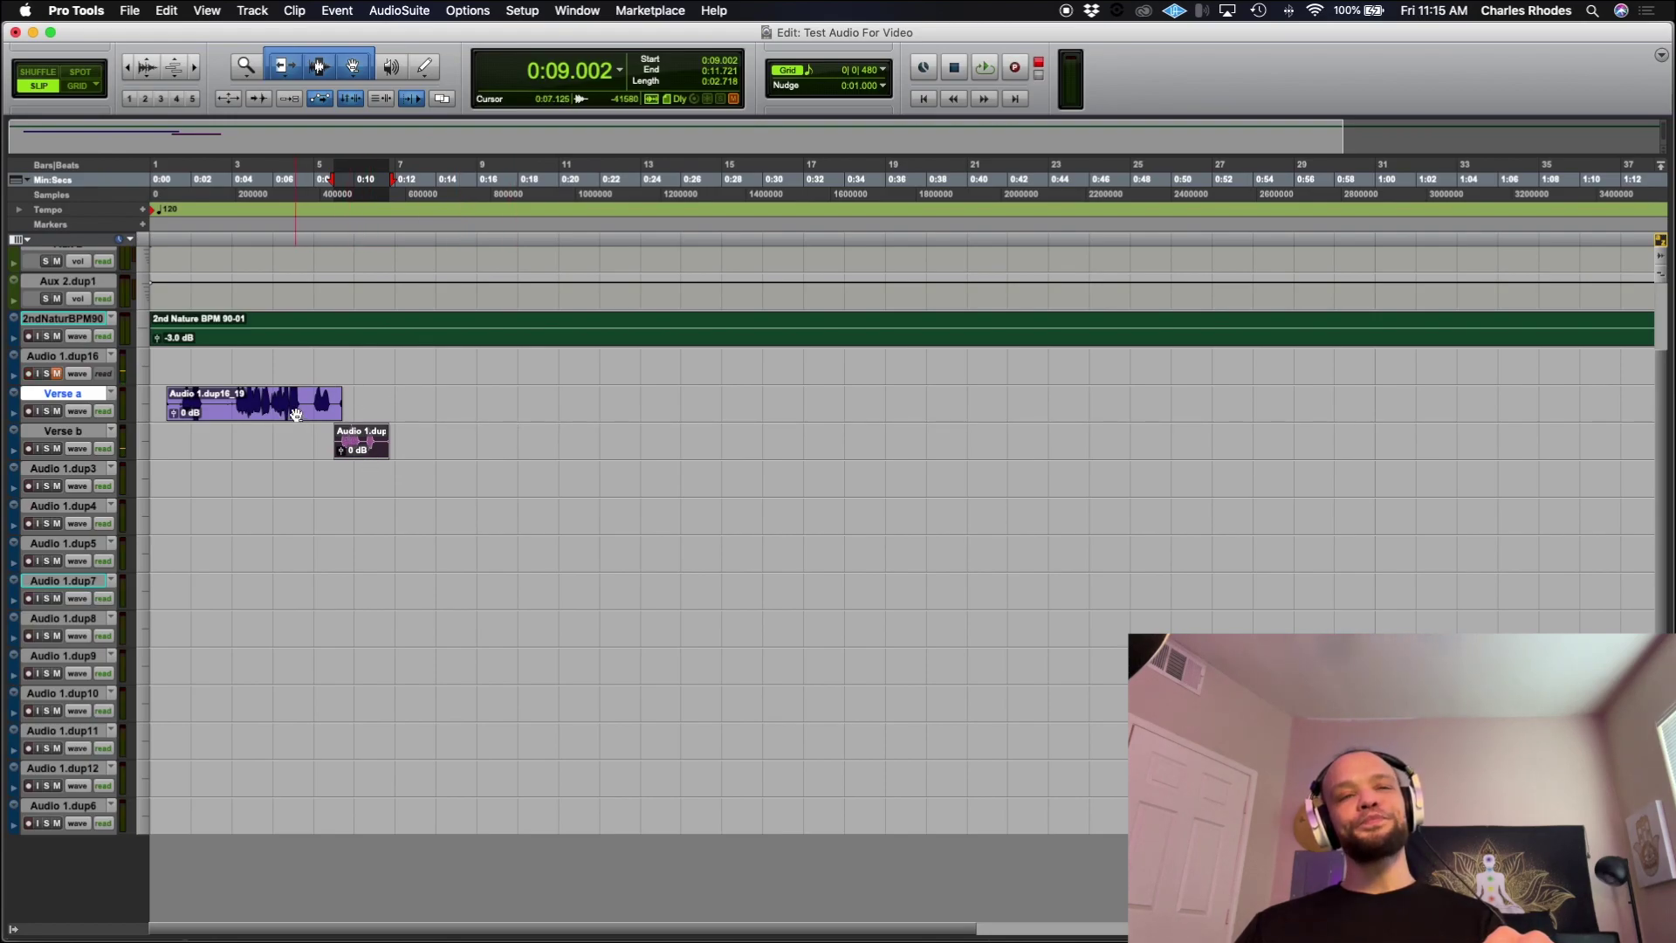
Step: Alternate staggered copies of the first take between Verse a and Verse b, clearing the copies from the tracks below
left_click_drag(296, 414, 1241, 668)
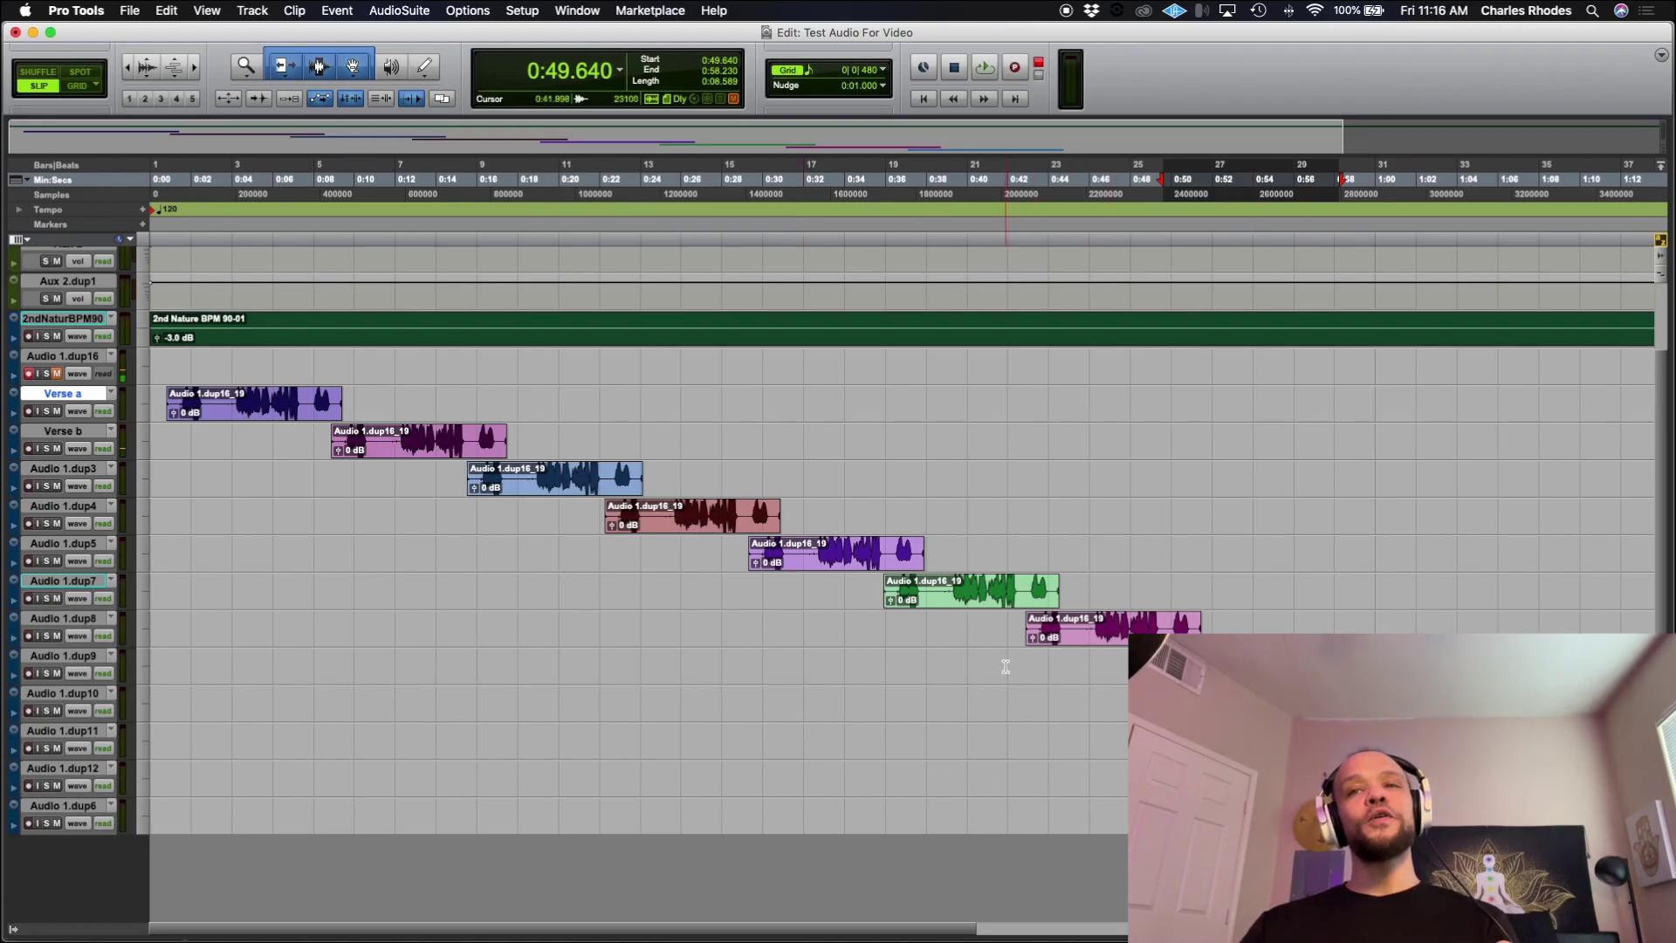
left_click_drag(1387, 674, 888, 445)
key("Delete")
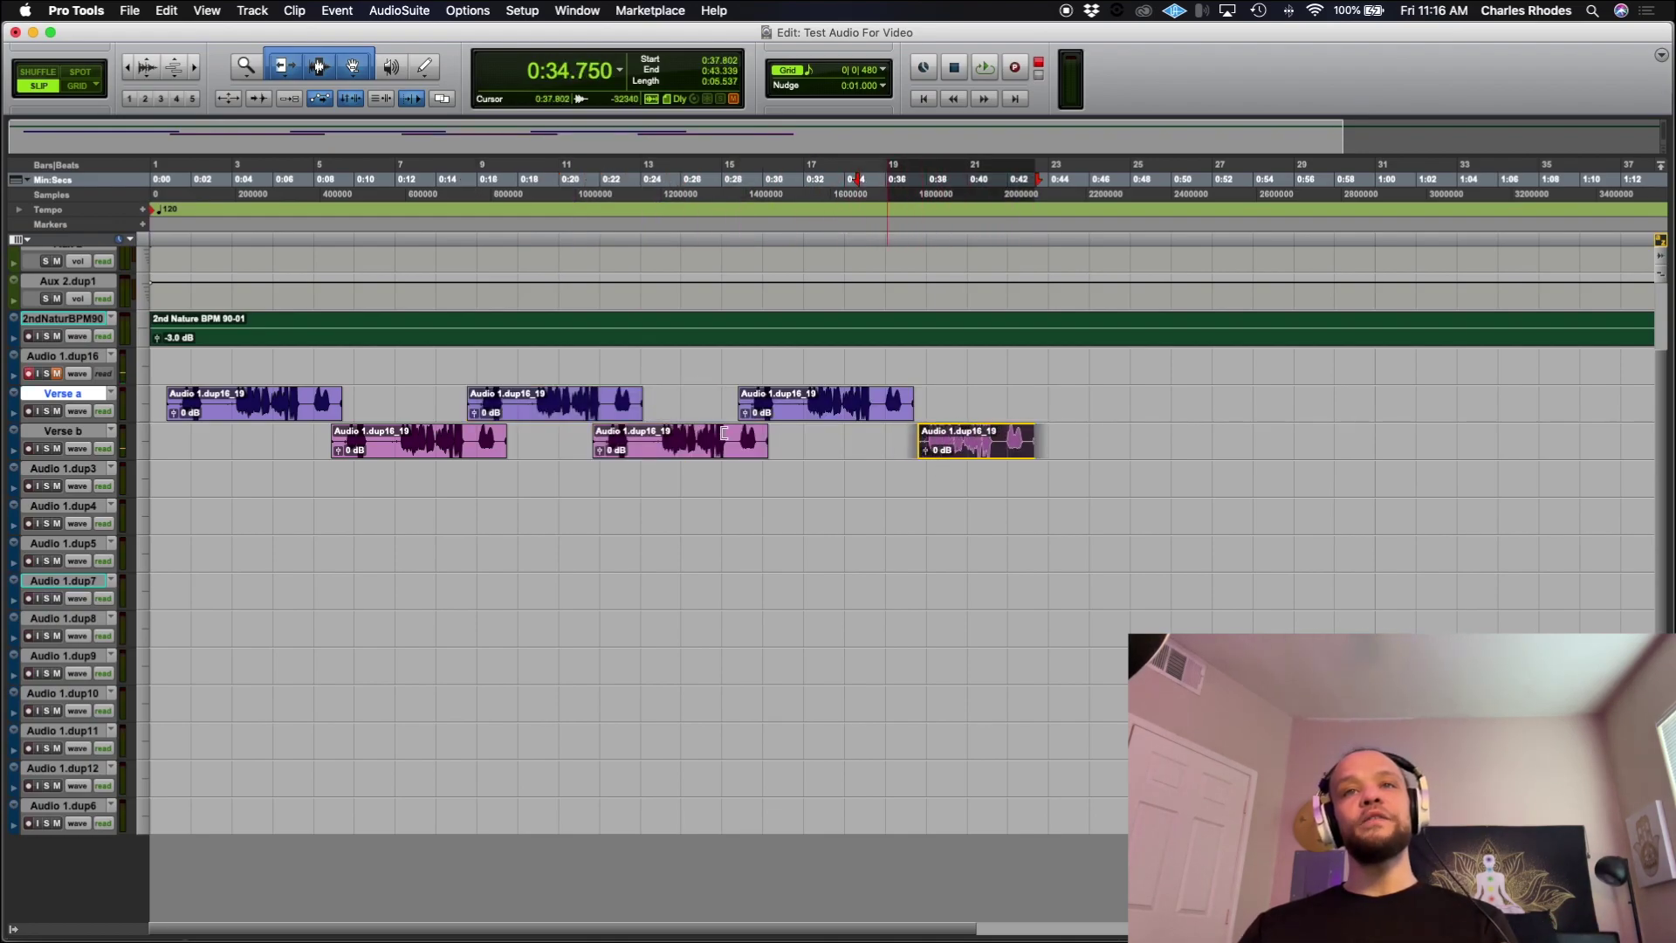
Step: Trim the overlapping clip ends and starts, and move all the Verse b clips up onto Verse a to comp one vocal line
left_click_drag(761, 440, 713, 441)
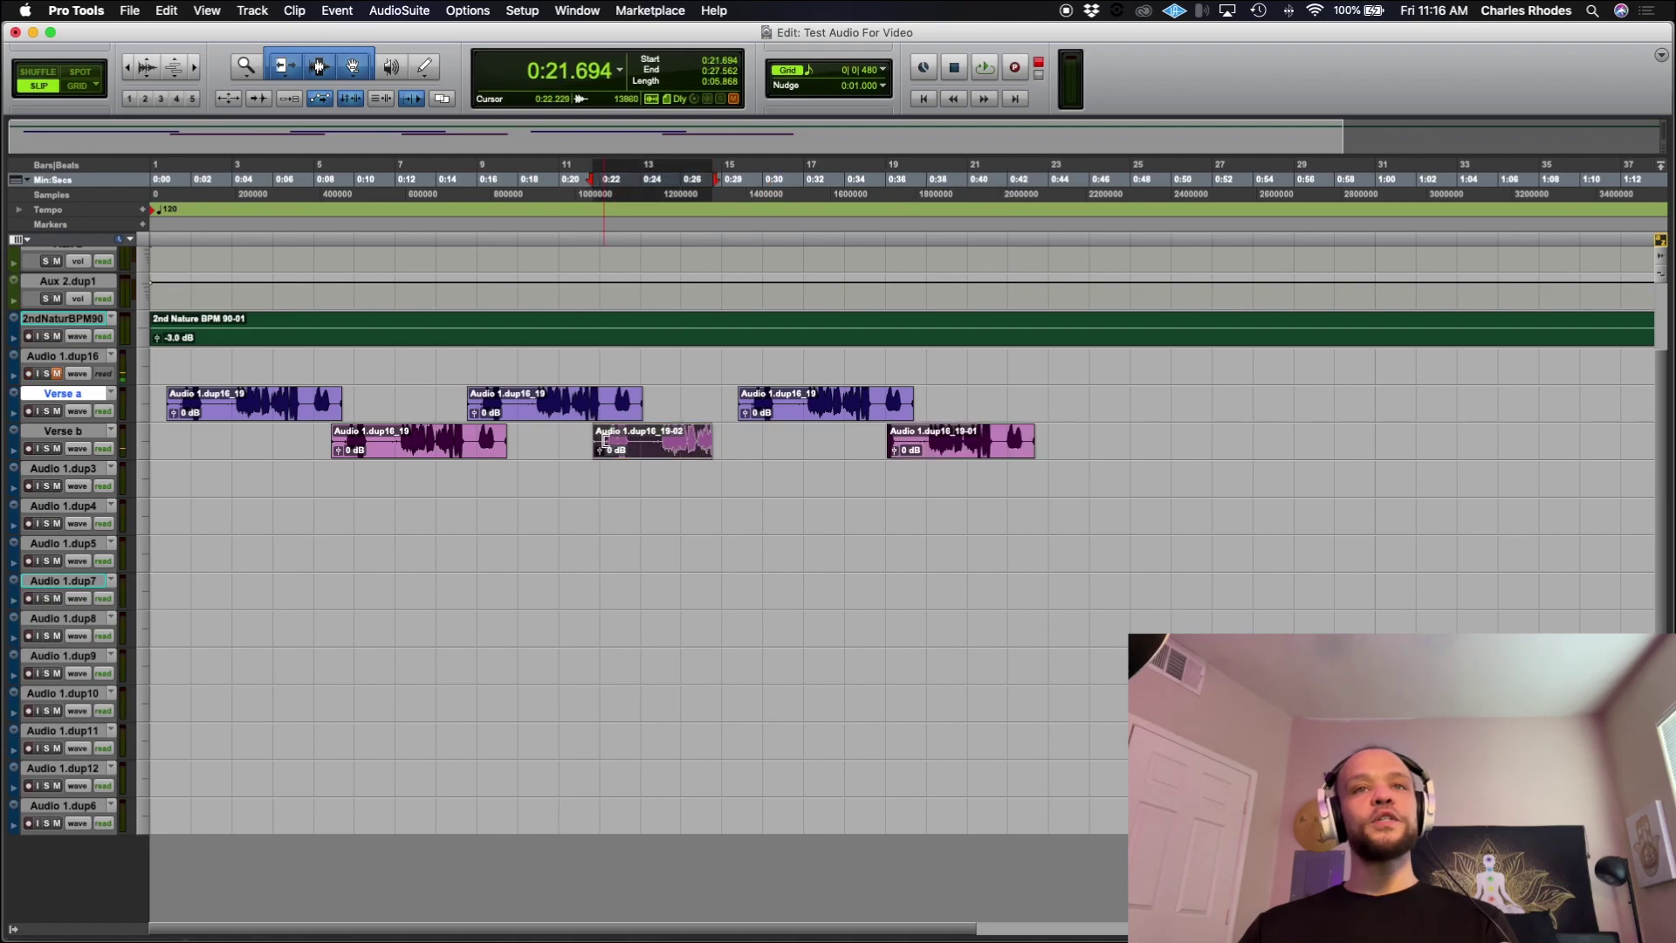
left_click_drag(597, 442, 731, 427)
left_click(933, 440)
left_click_drag(932, 440, 932, 403)
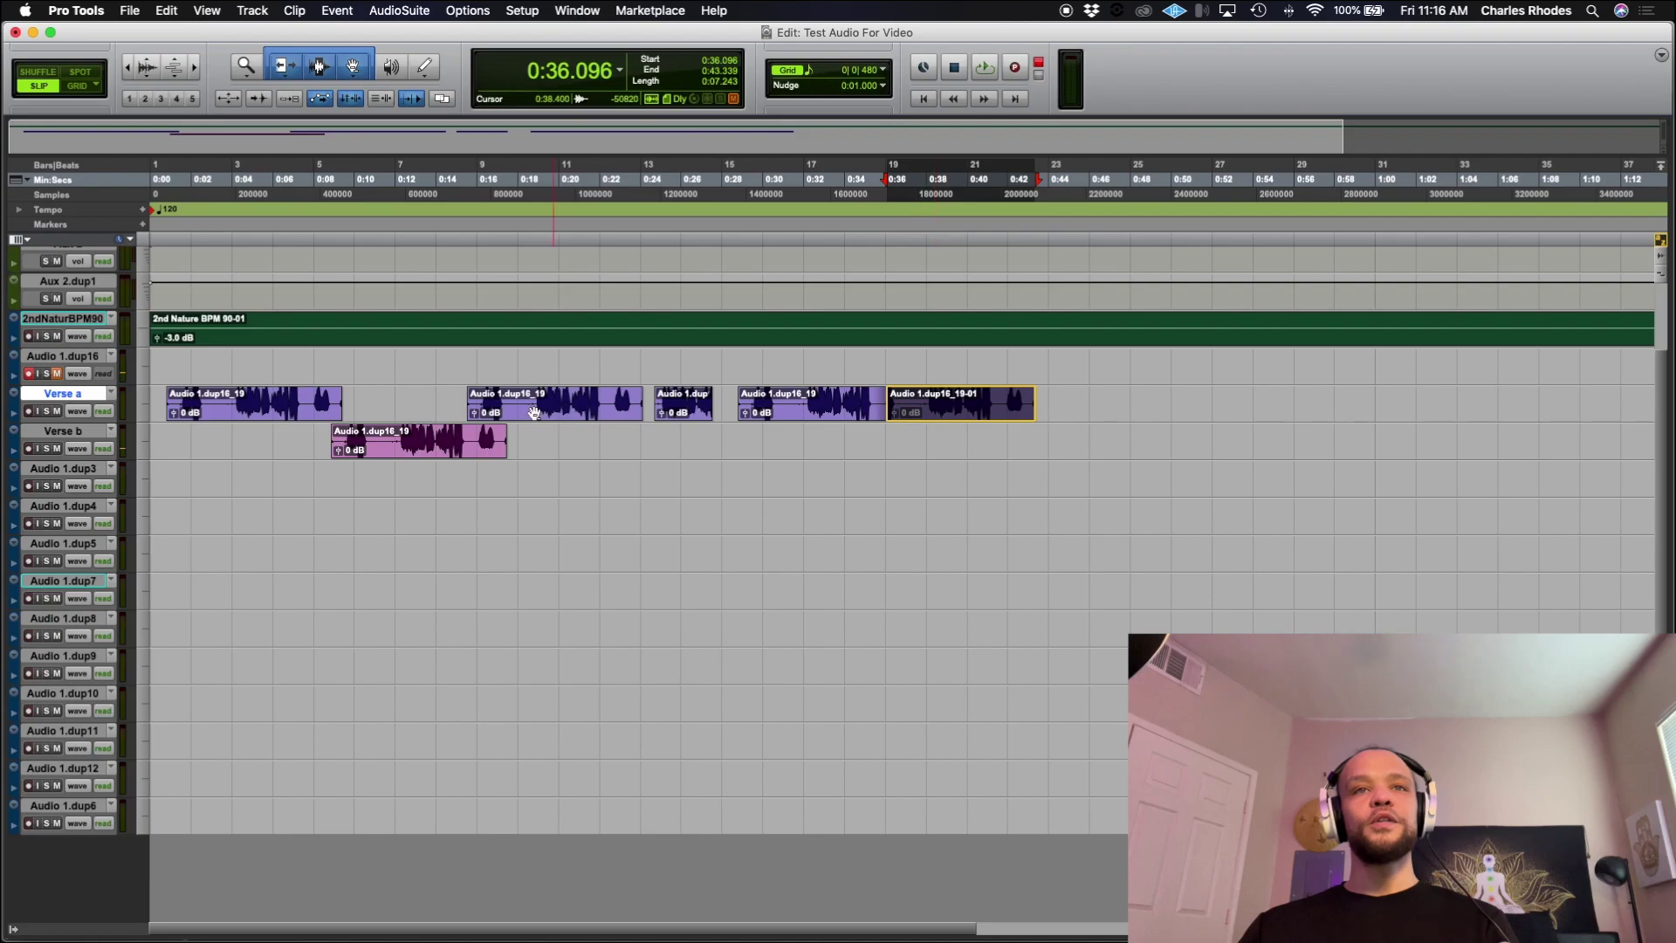
mouse_move(505, 433)
left_mouse_down()
mouse_move(487, 437)
mouse_move(517, 403)
left_mouse_up()
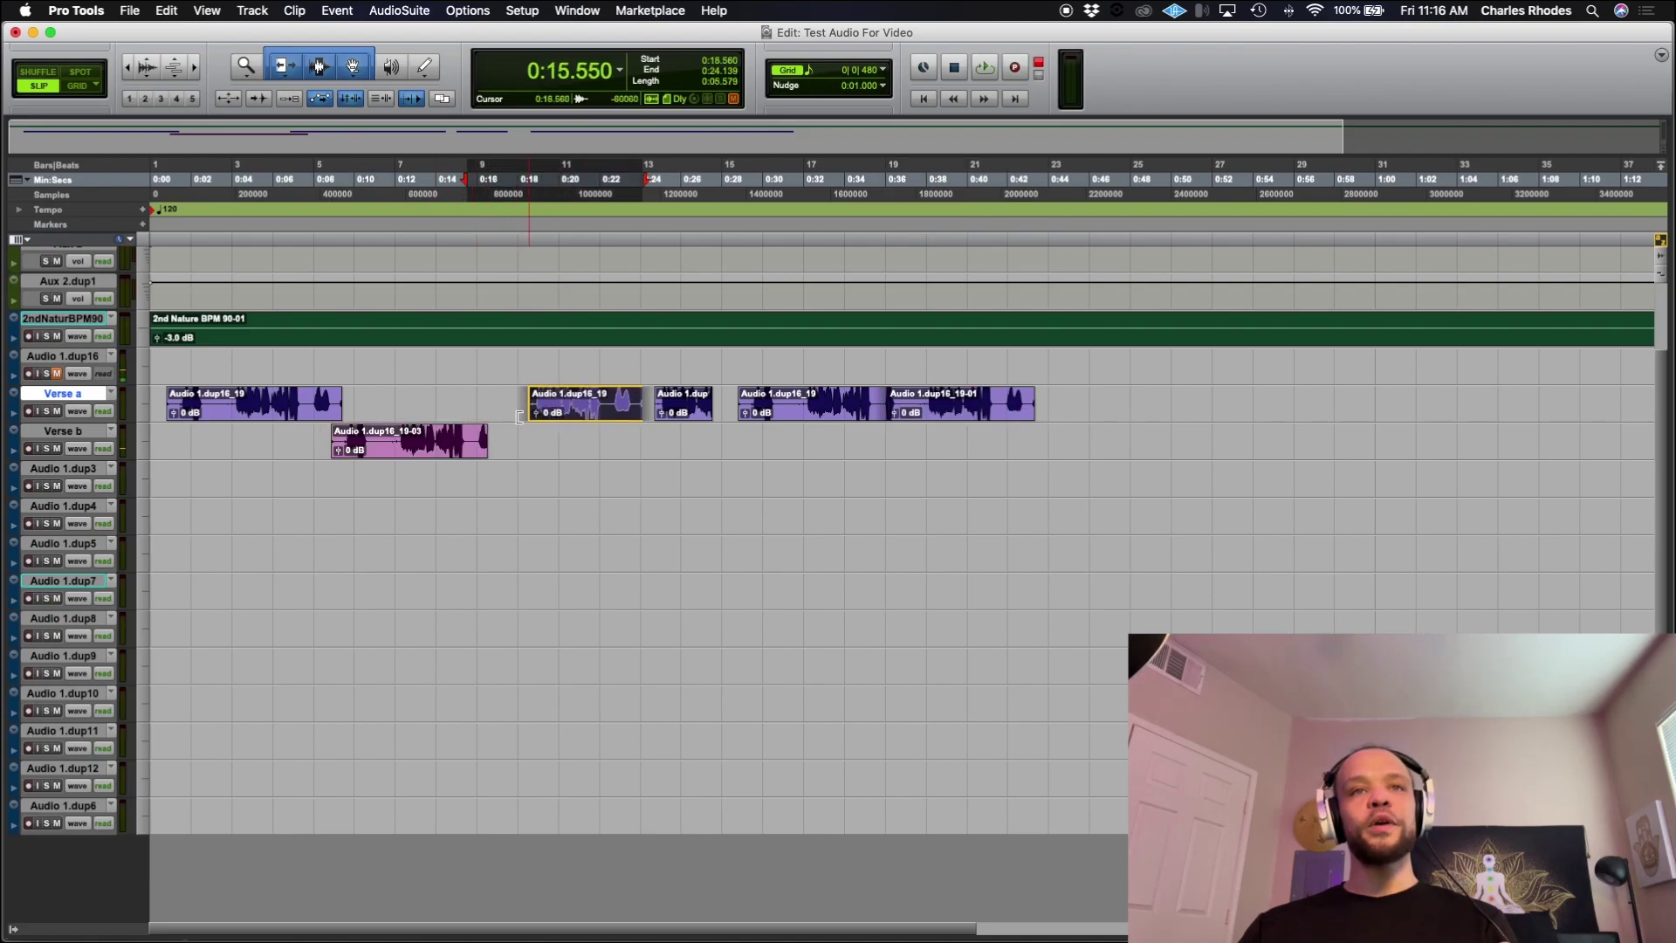
left_click_drag(341, 404, 388, 427)
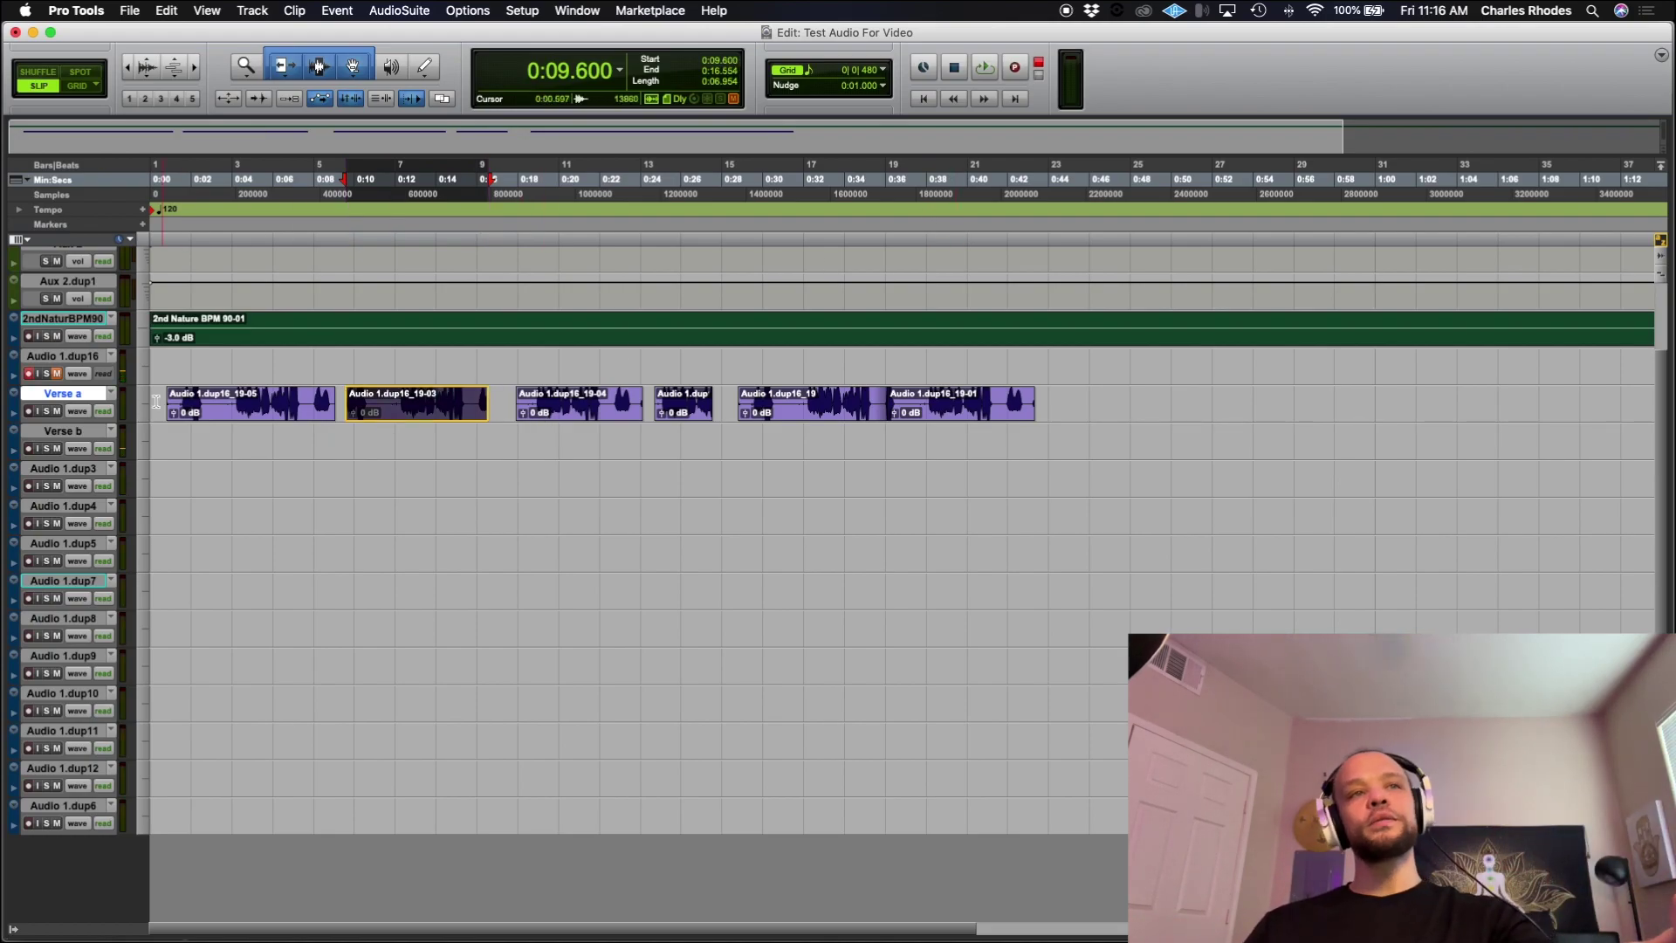
Step: Move the Audio 1.dup16 recording track below Verse b in the track order
left_click_drag(74, 359, 112, 451)
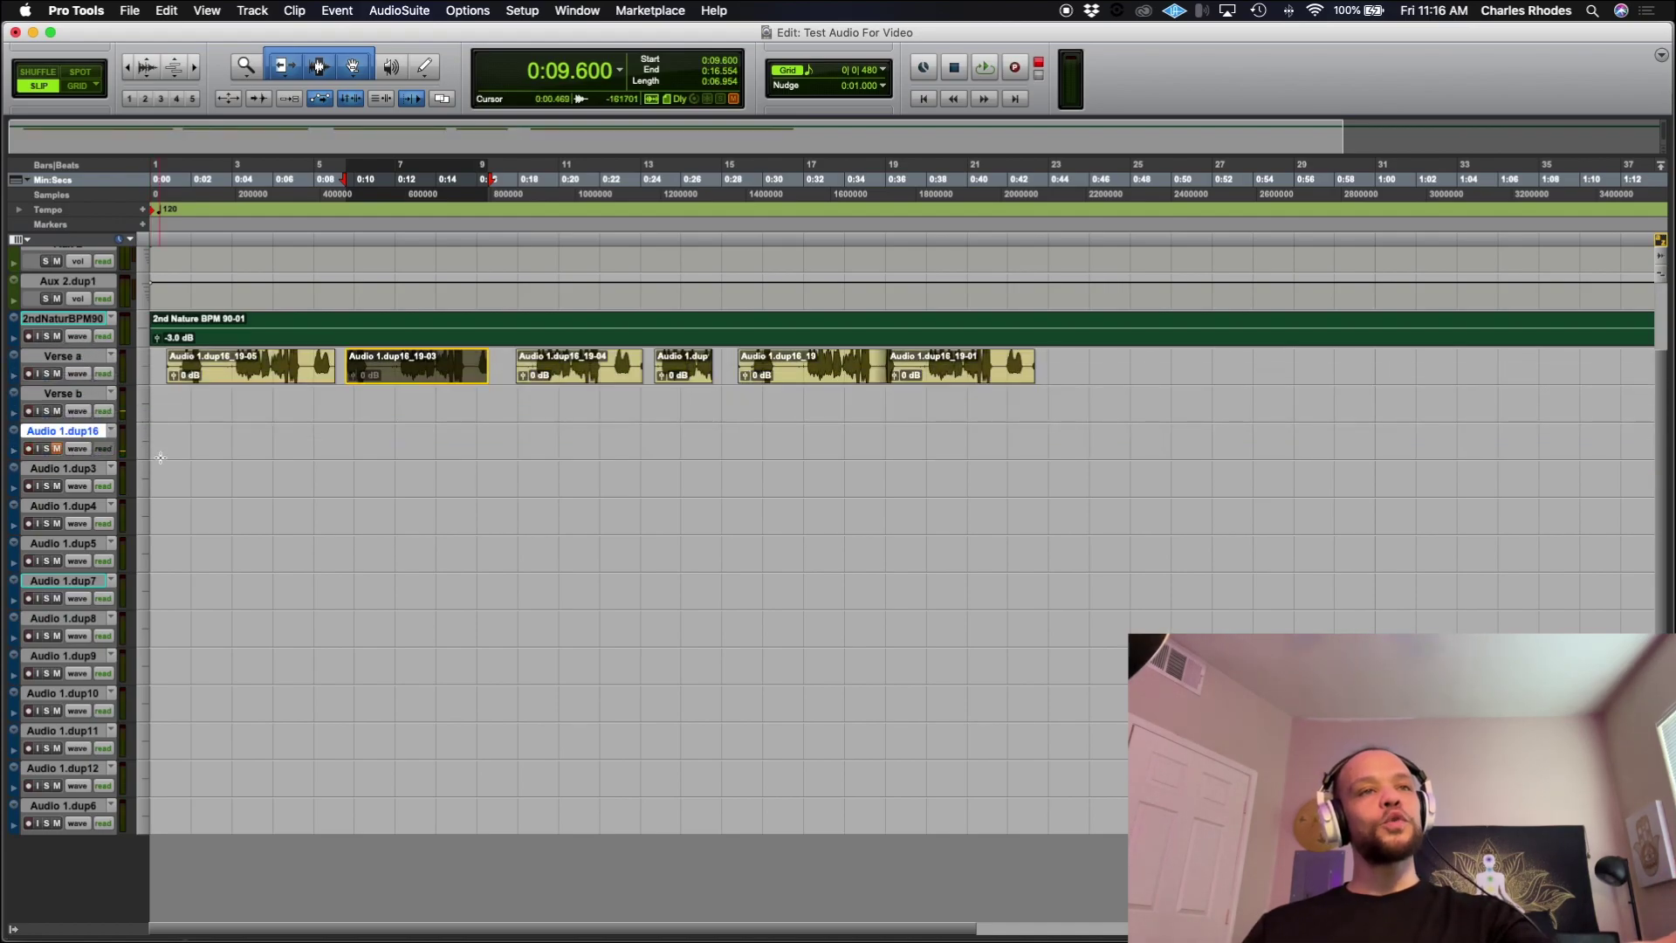
left_click(313, 441)
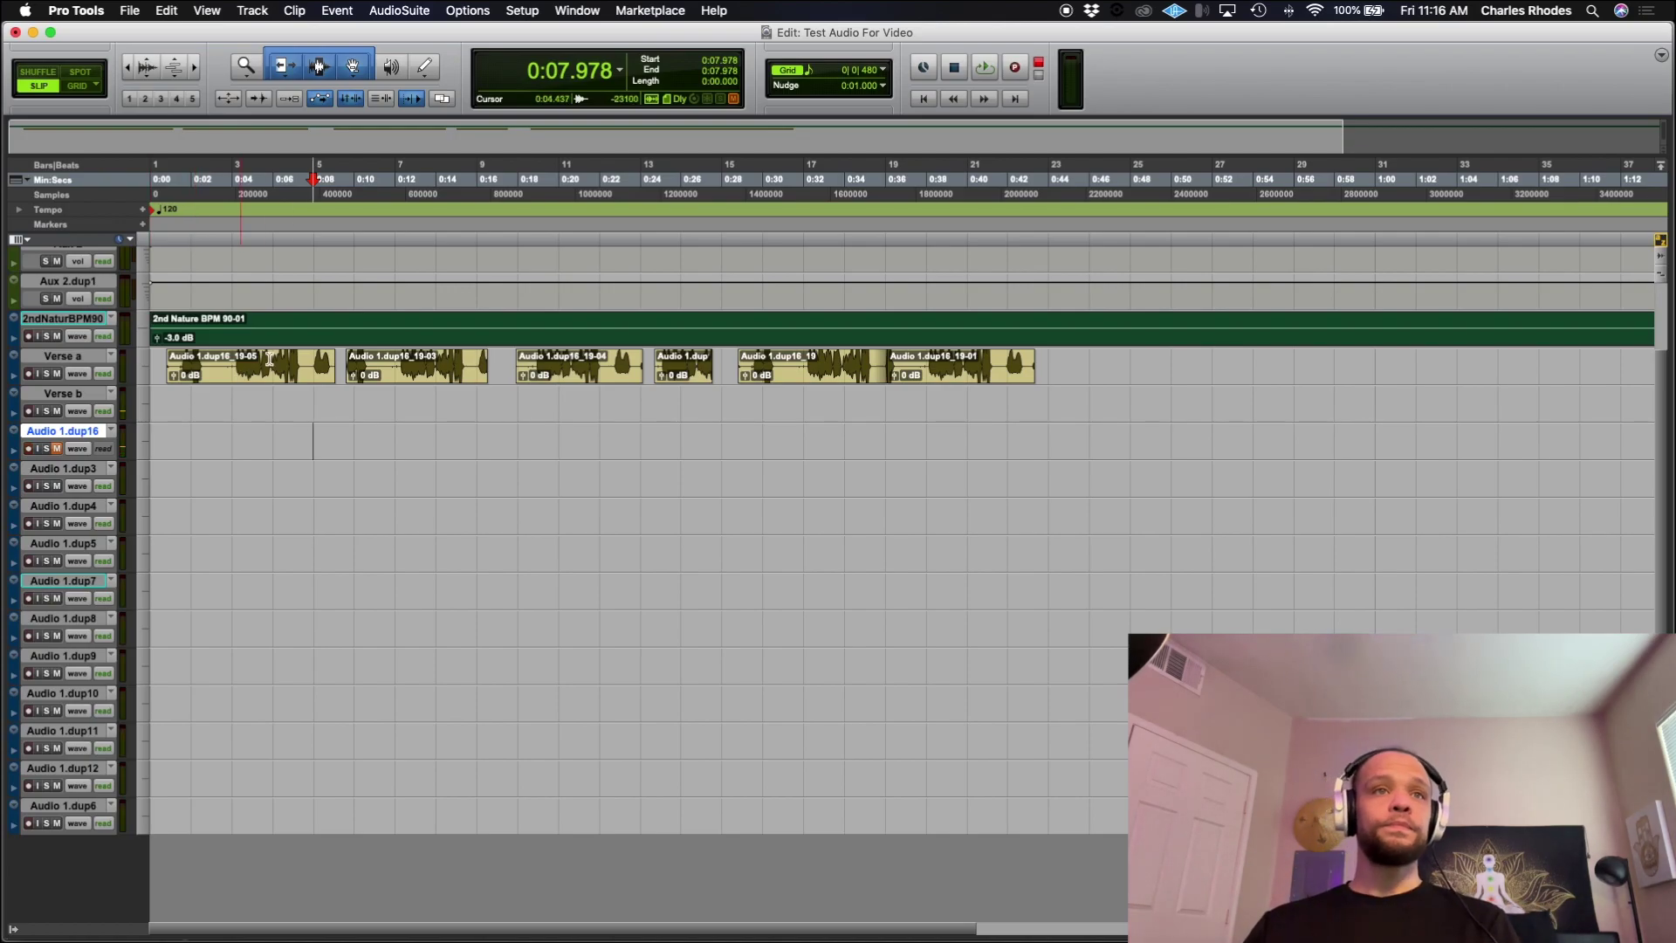
Step: Stack copies of the first Verse a clip at 0:00.830 on Audio 1.dup3, dup4, dup5 and dup7, keeping the original on Verse a
left_click_drag(262, 371, 275, 499)
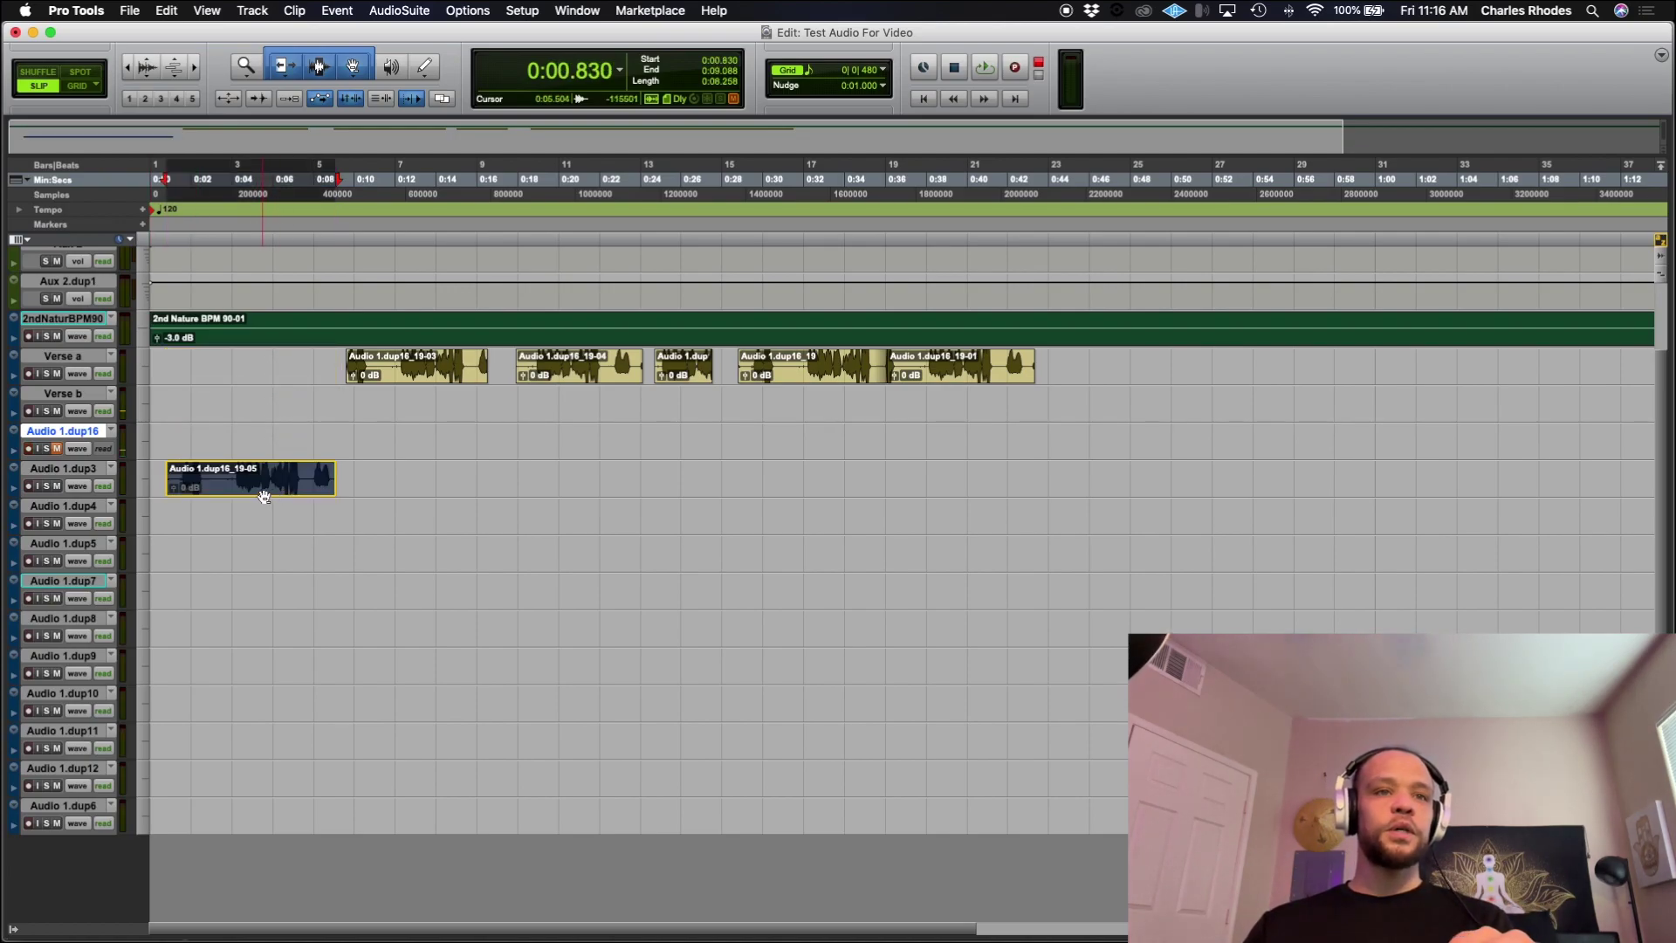
key("super+z")
left_click_drag(243, 382, 262, 604)
left_click_drag(337, 467, 217, 658)
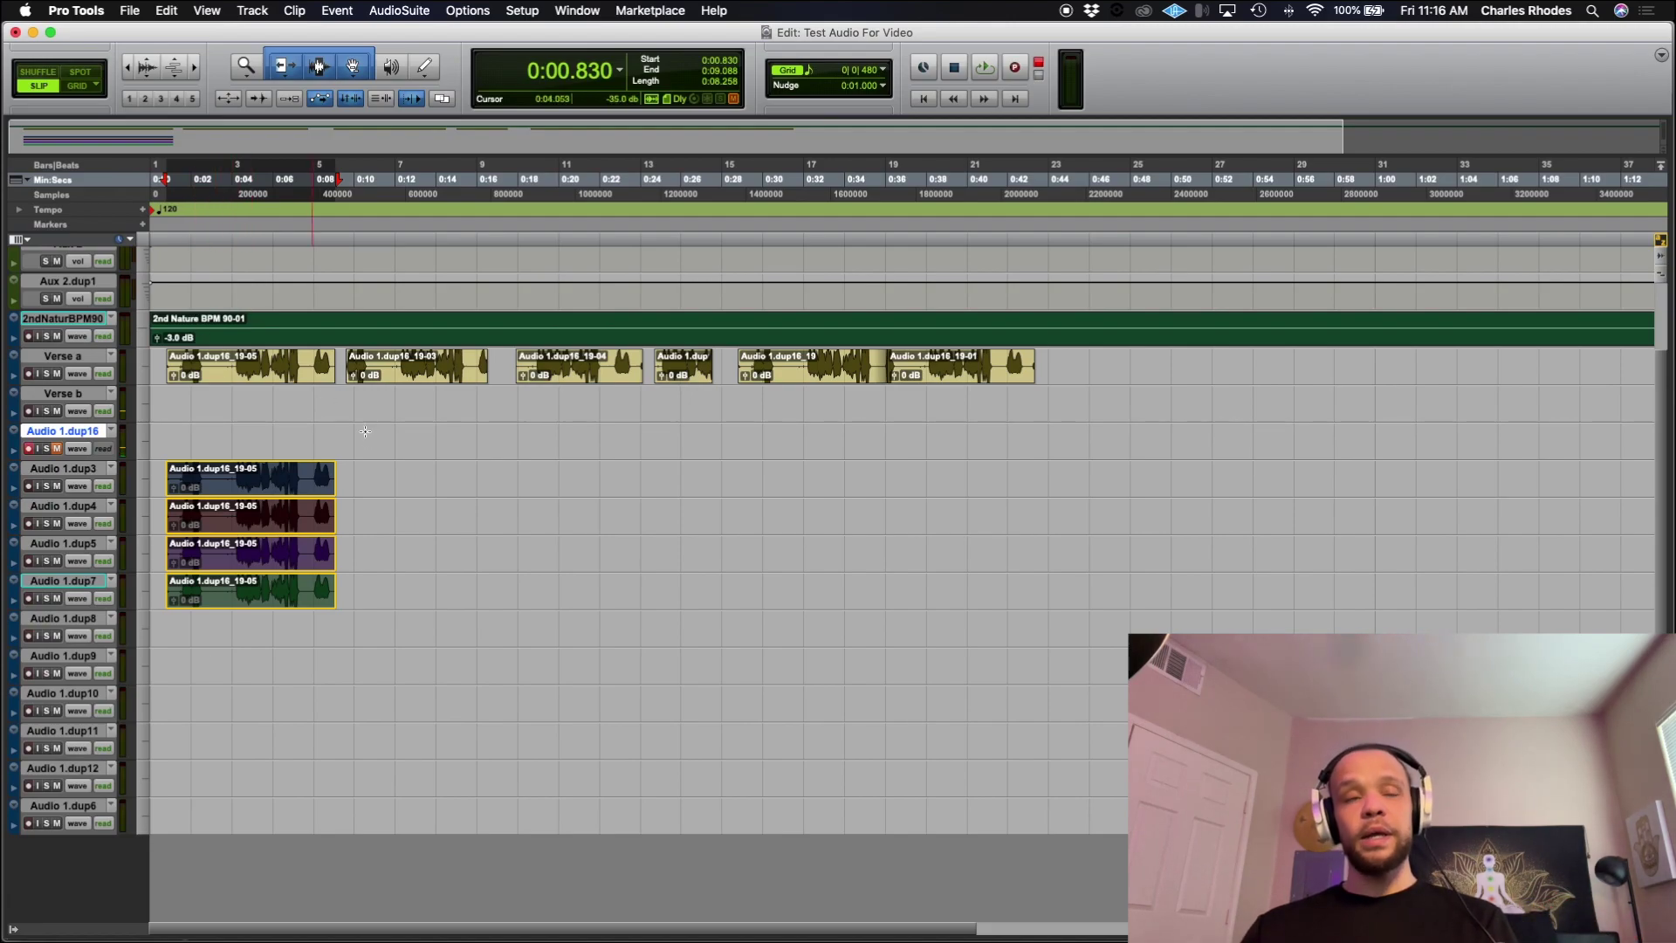
Step: Move the second Verse a clip to 0:00.830 on Audio 1.dup8 and copy it to Audio 1.dup9, dup10 and dup11
left_click_drag(412, 379, 245, 681)
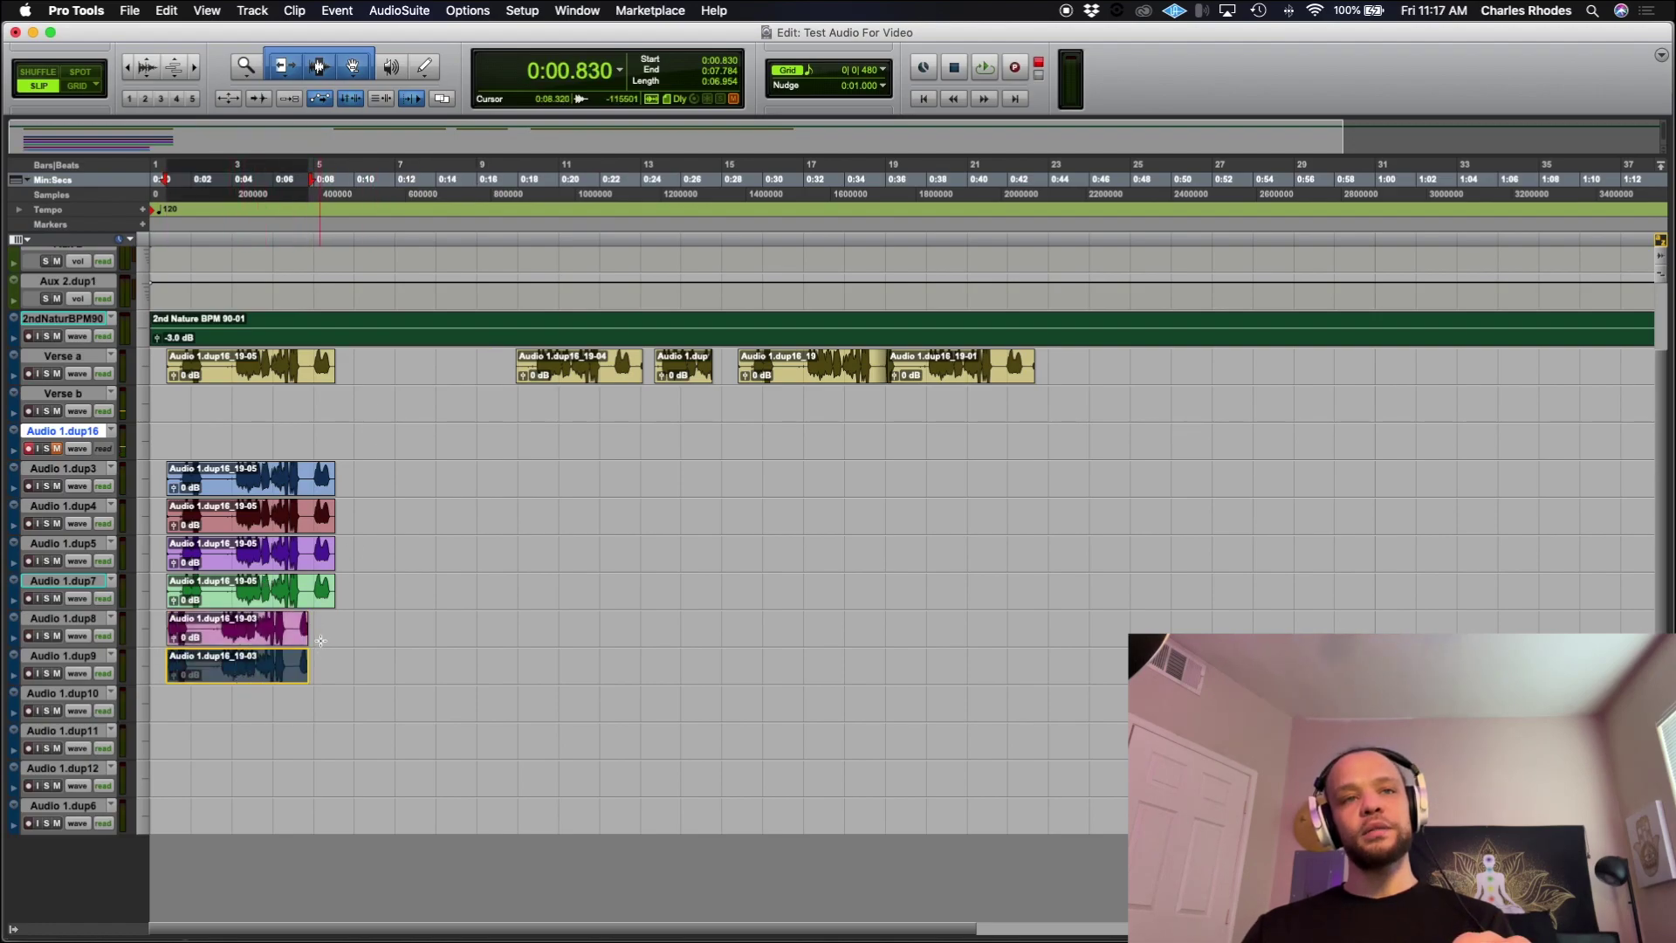
left_click_drag(353, 604, 239, 434)
left_click_drag(243, 624, 234, 688)
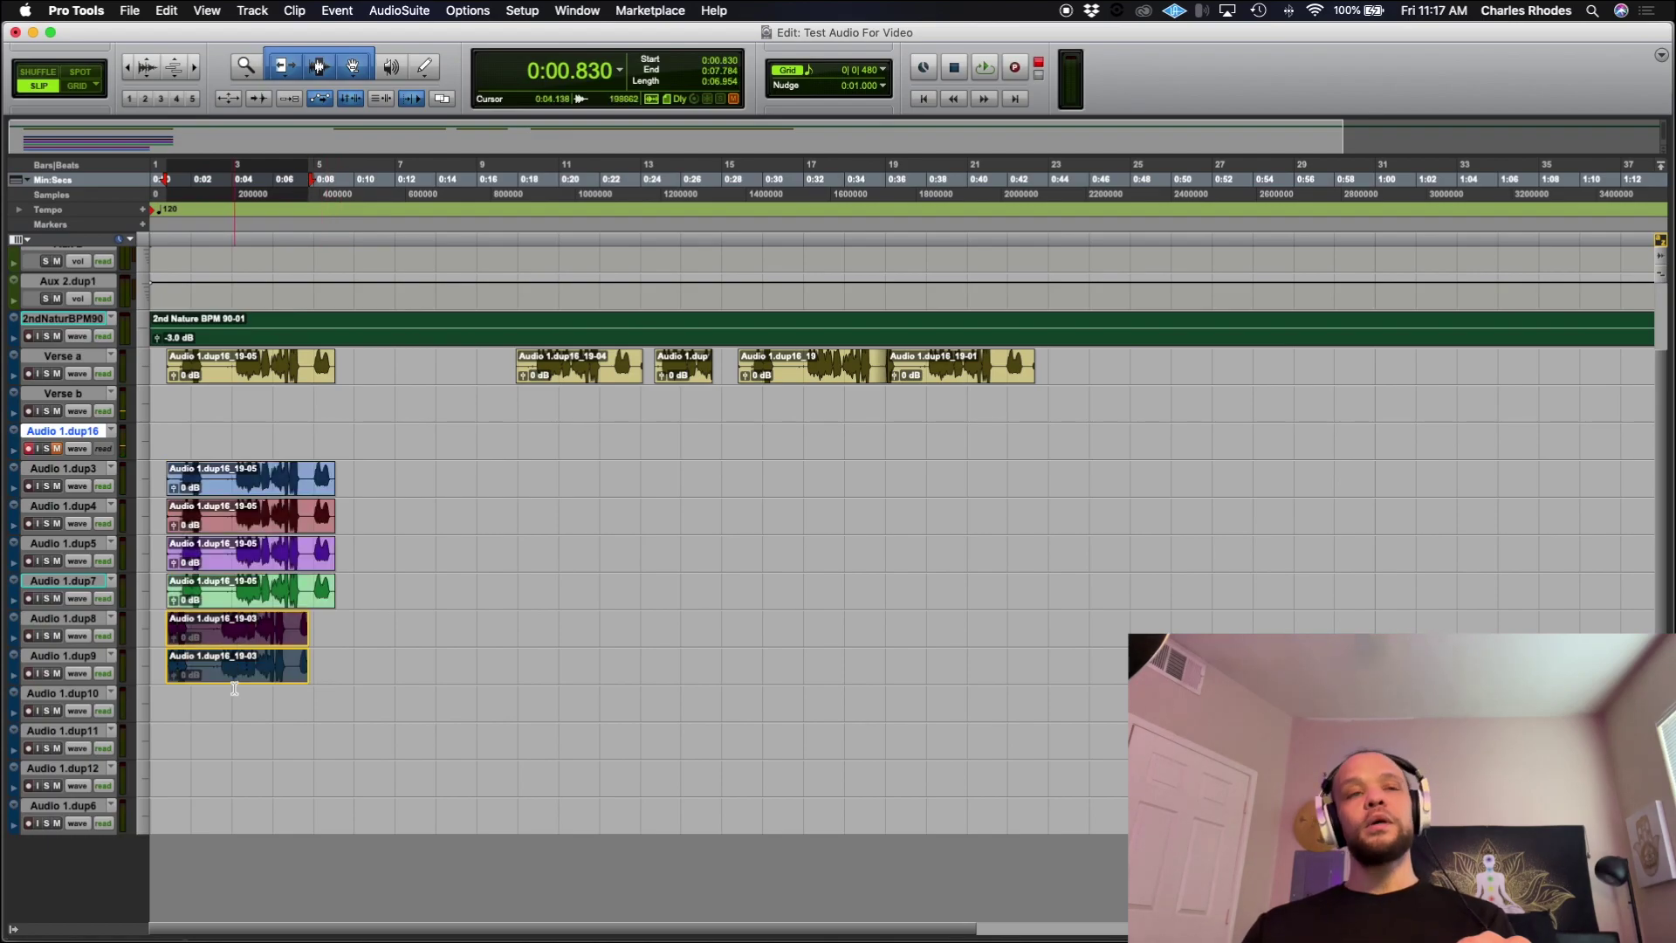
left_click_drag(284, 650, 276, 714)
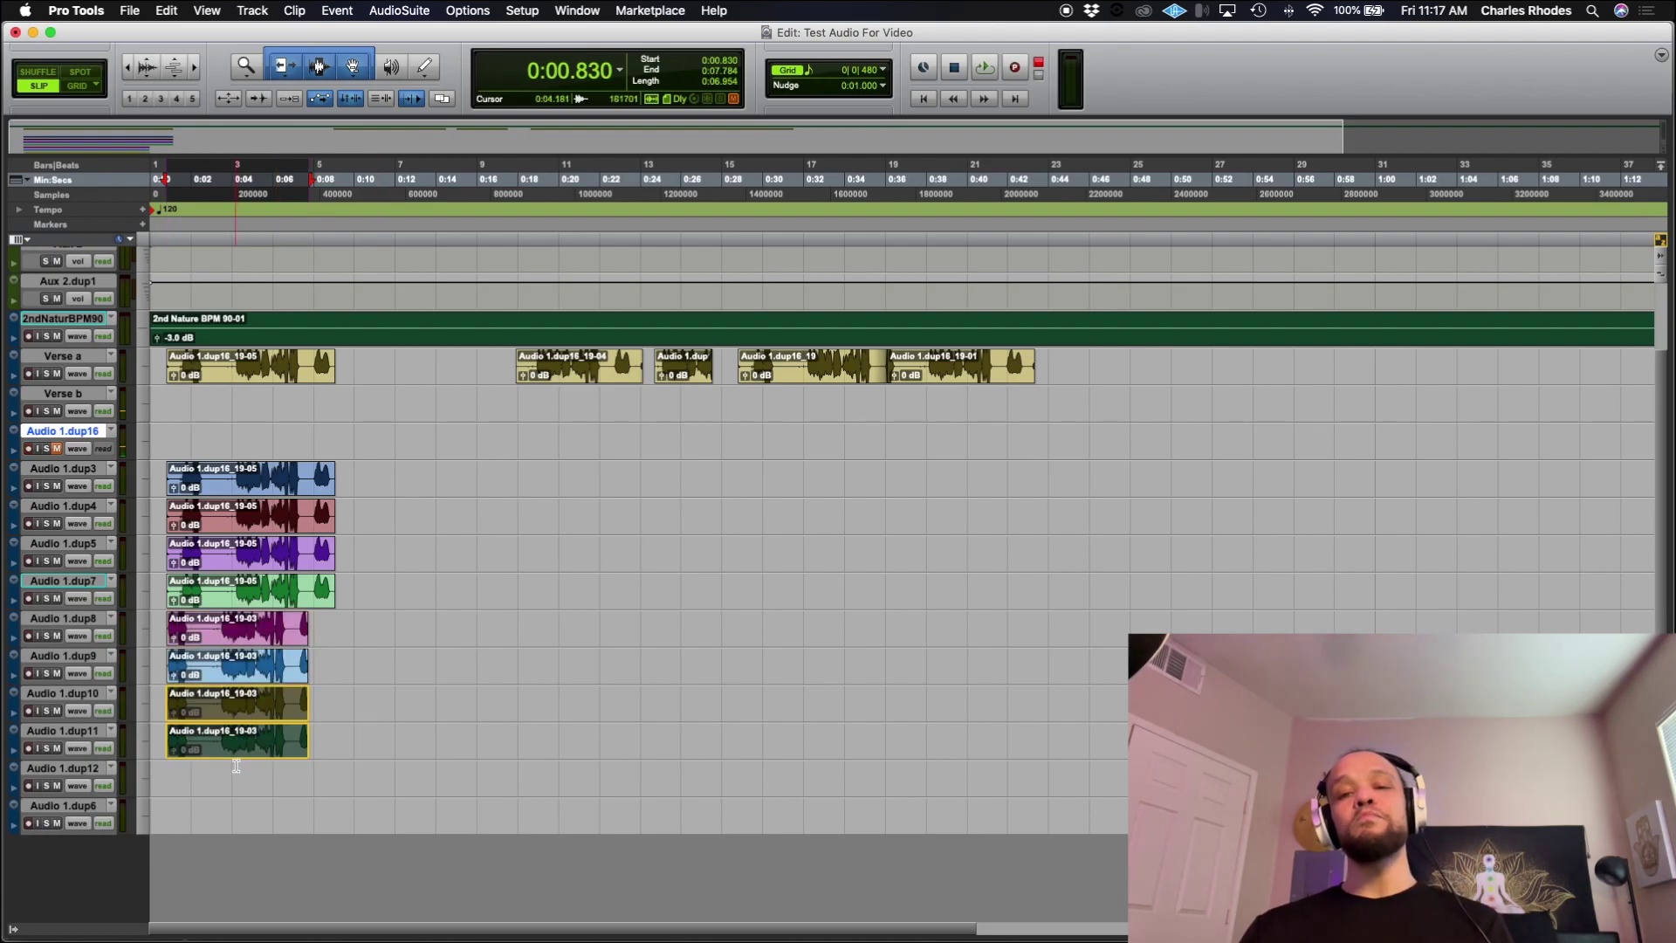
Step: Reset the pan to centre in the mixer on the eight tracks from Audio 1.dup4 through Audio 1.dup12, and return to the edit view
left_click(80, 472)
key("super+equal")
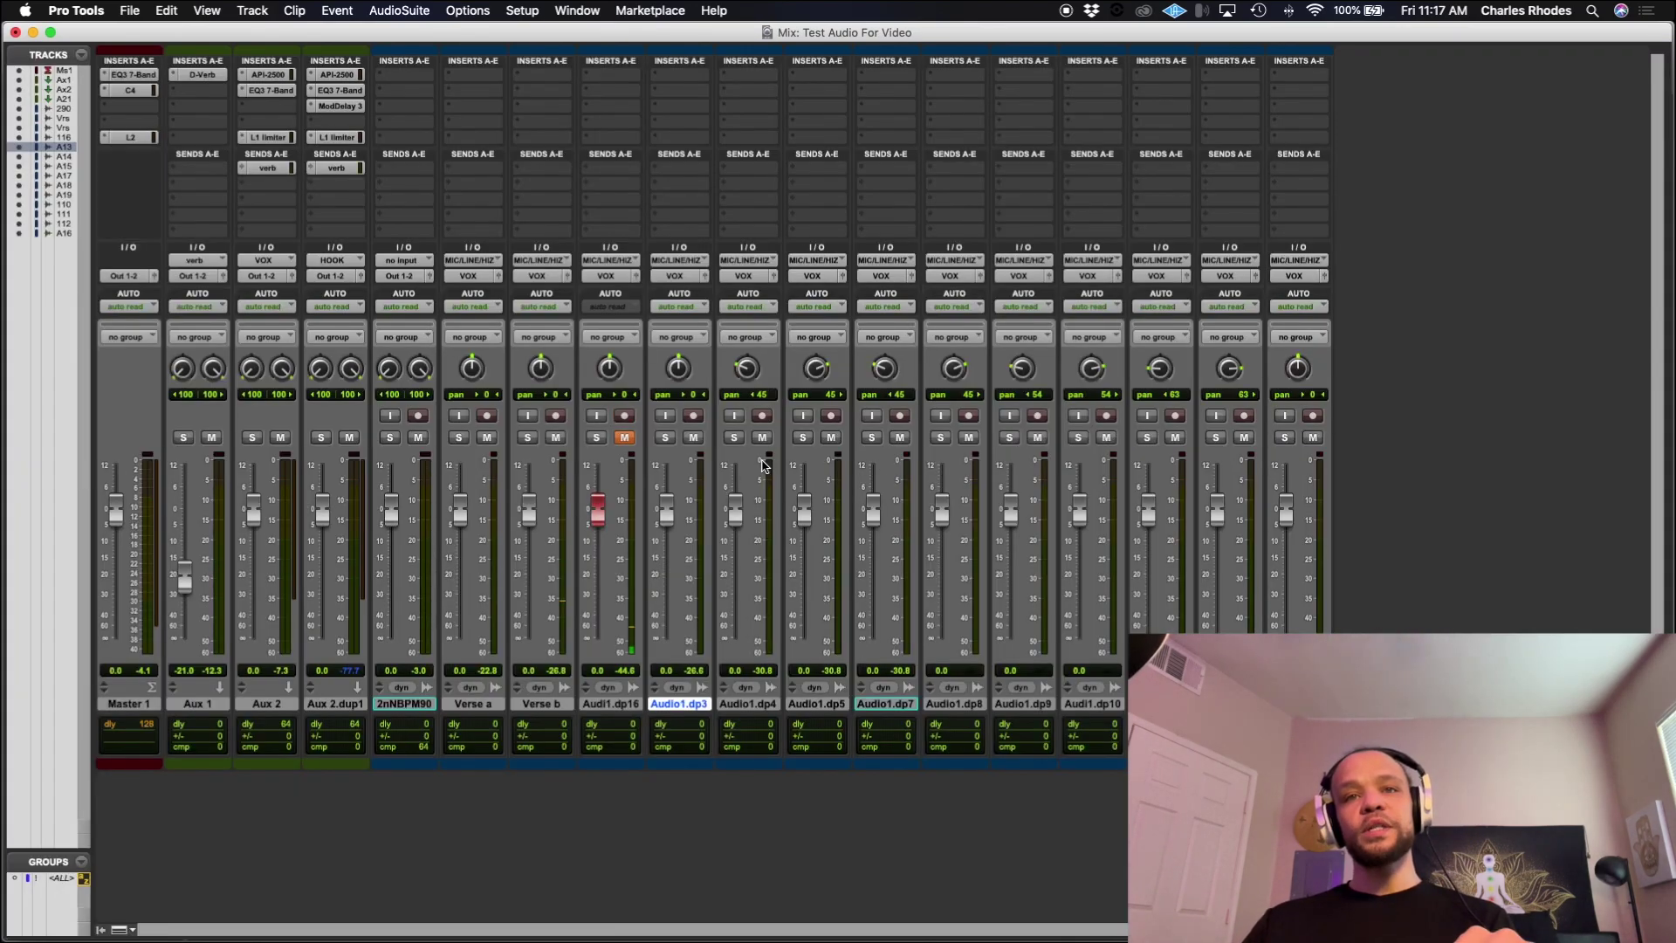
left_click(746, 368, "alt")
left_click(816, 368, "alt")
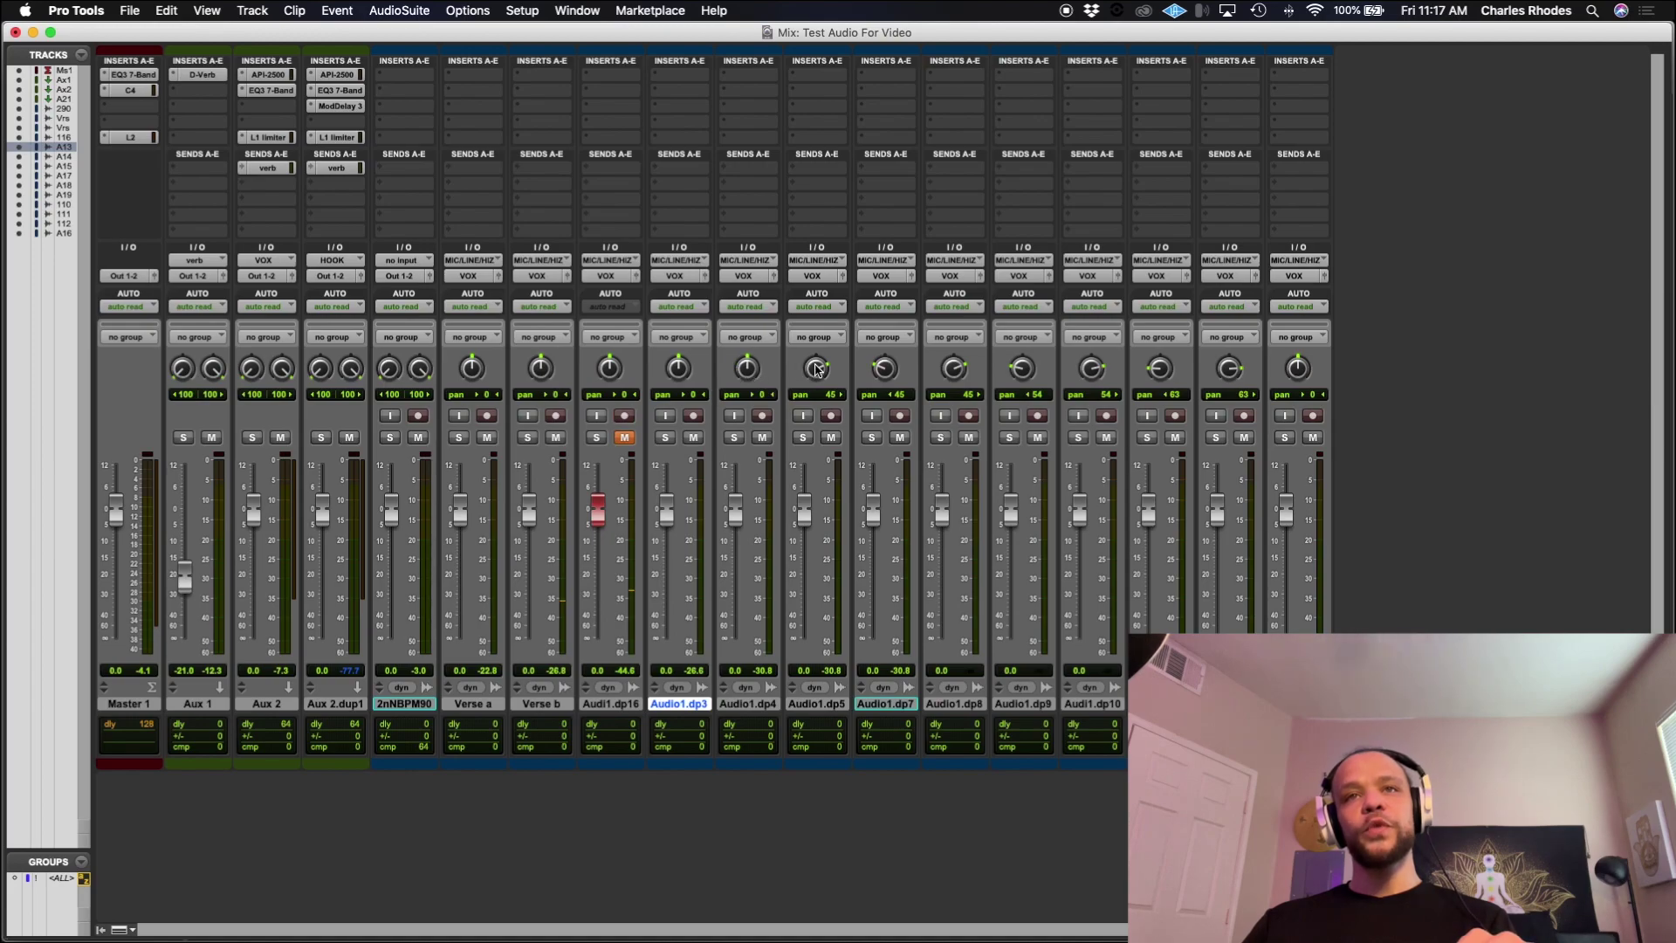
left_click(884, 368, "alt")
left_click(954, 369, "alt")
left_click(1035, 371, "alt")
left_click(1091, 368, "alt")
left_click(1160, 368, "alt")
left_click(1228, 369, "alt")
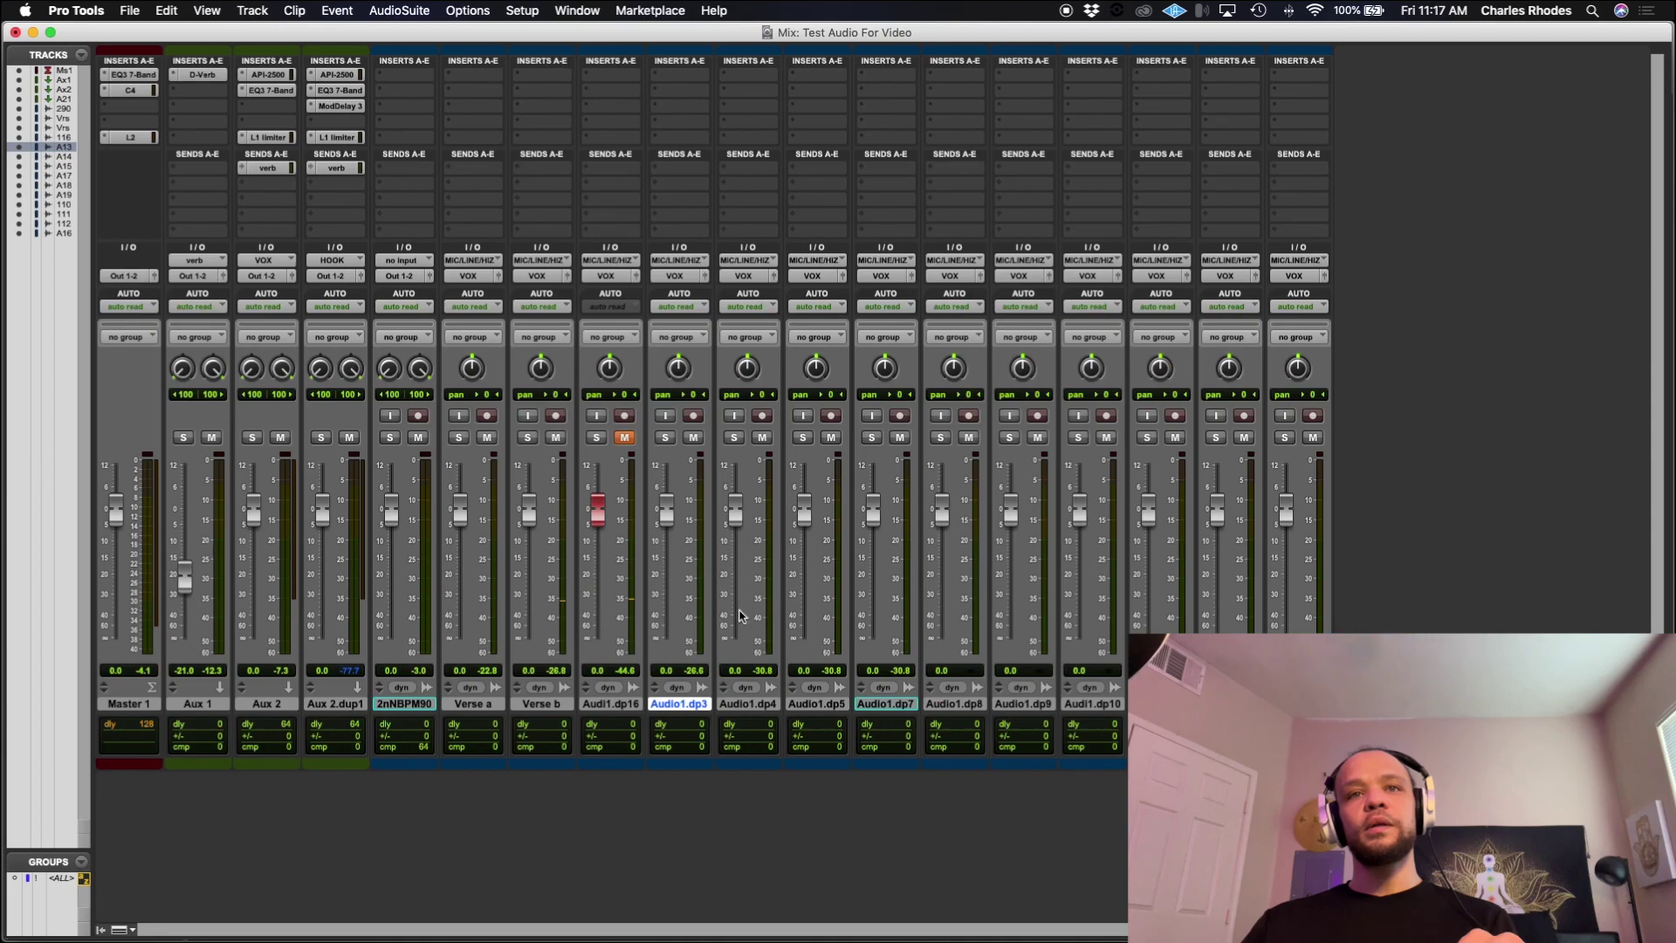
key("super+equal")
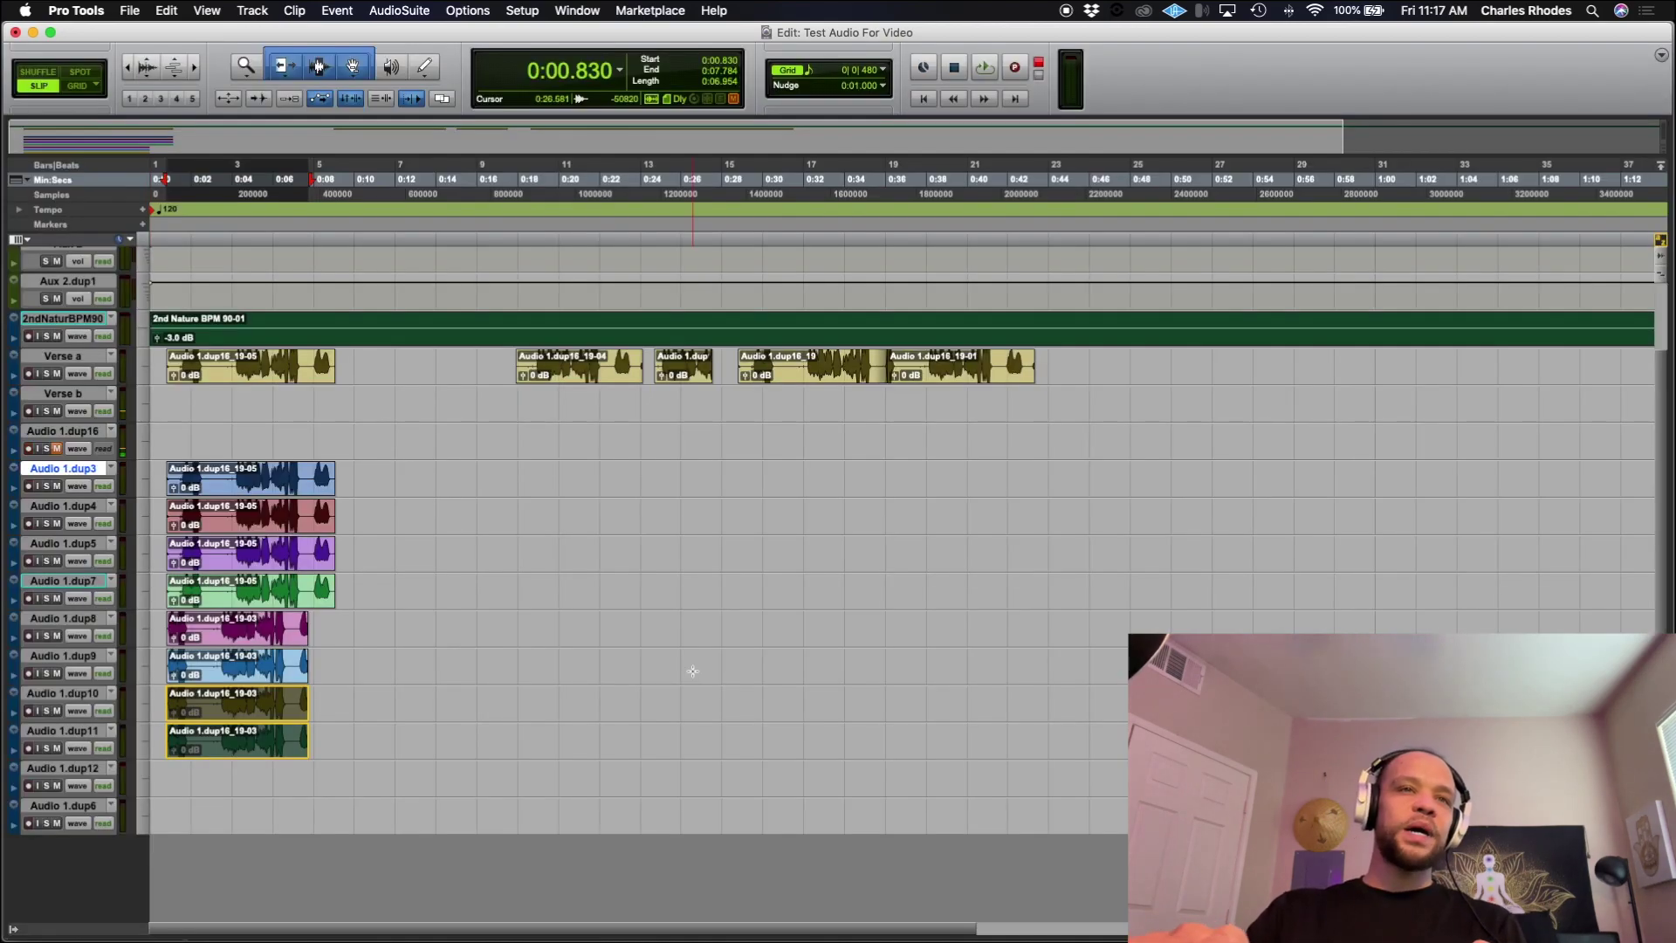
Step: Pan Audio 1.dup3 and dup5 to 45 left and Audio 1.dup4 and dup7 to 45 right in the mixer, and select these four tracks
key("super+equal")
left_click_drag(678, 369, 690, 487)
left_click_drag(749, 382, 783, 268)
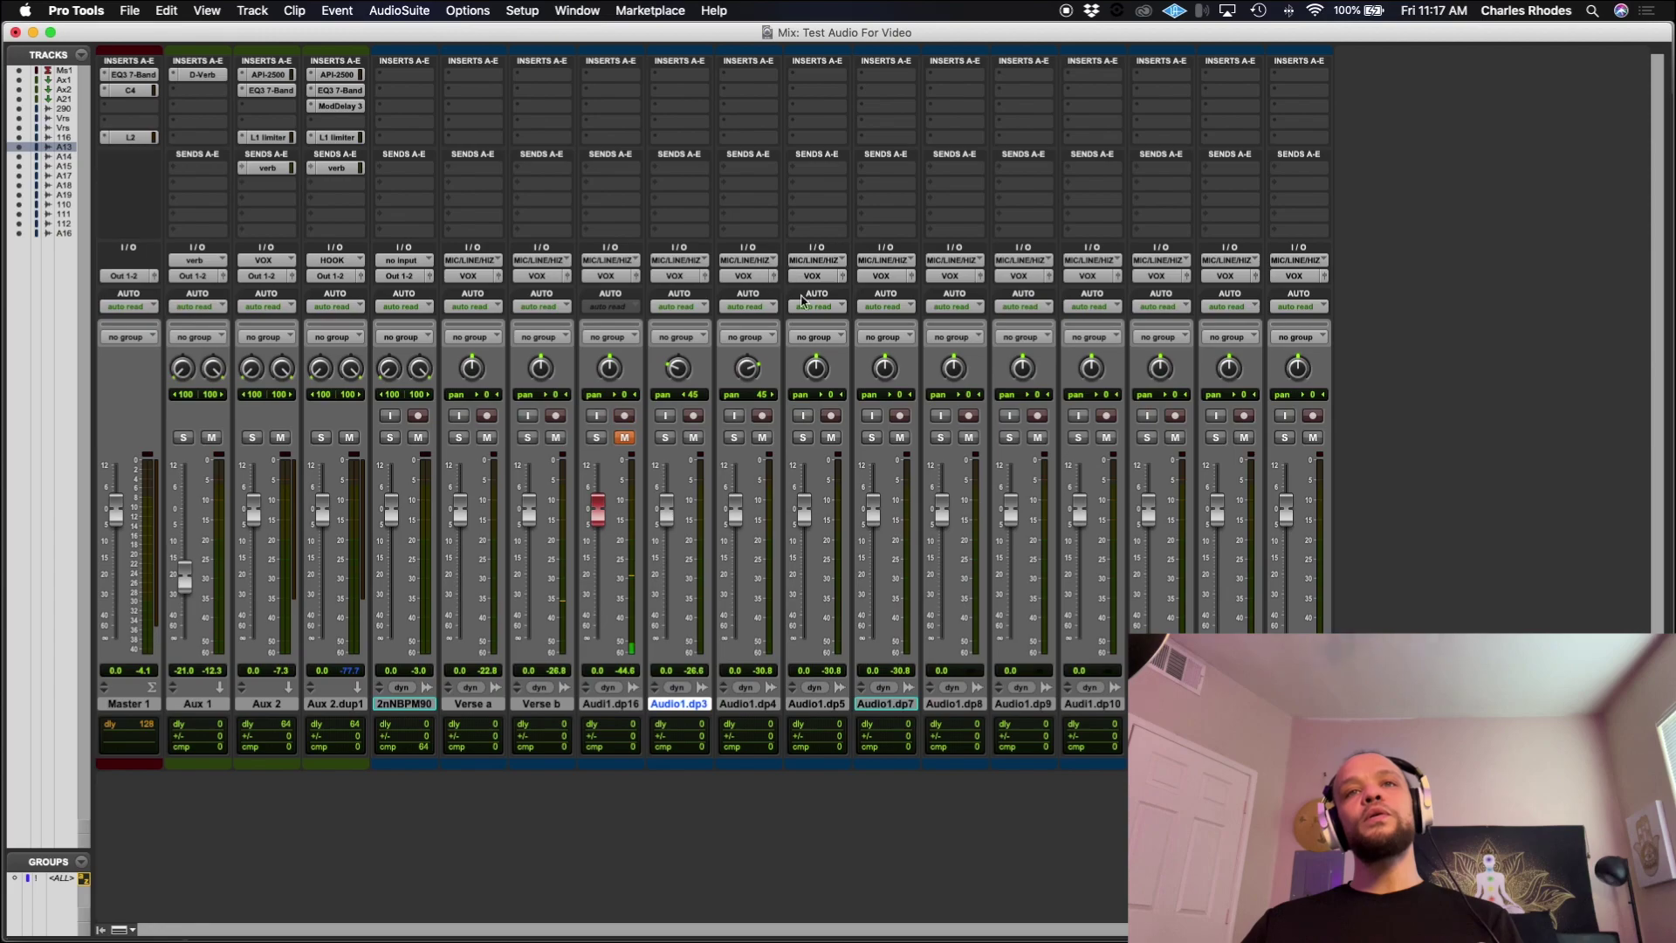
left_click_drag(805, 384, 772, 458)
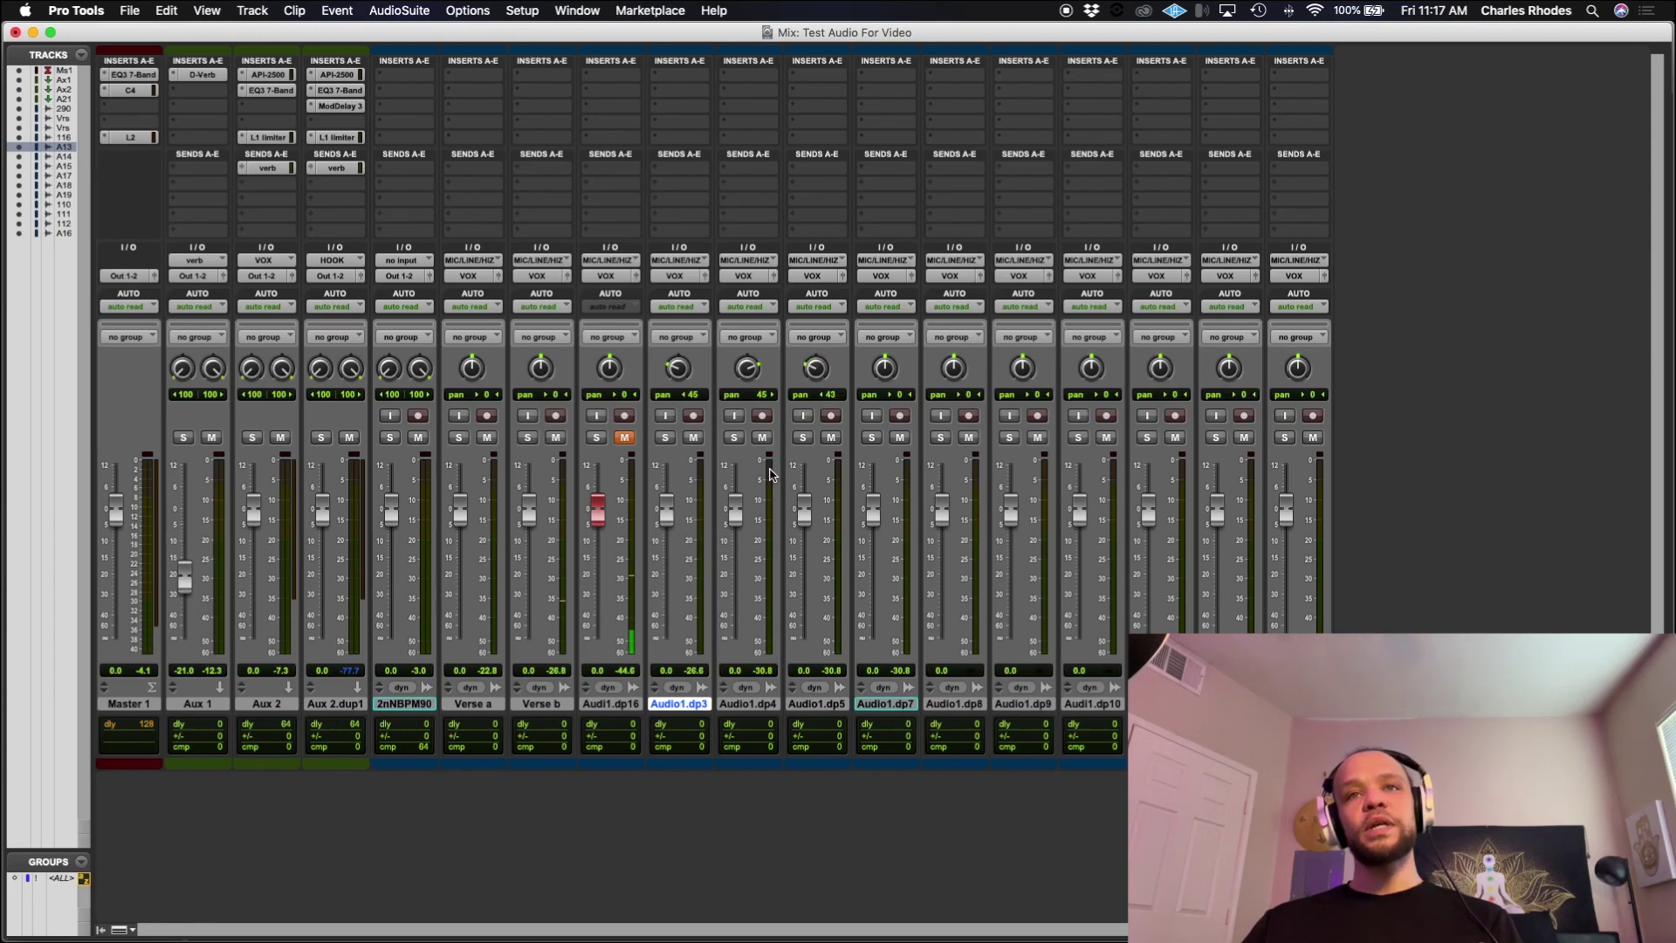
left_click_drag(885, 377, 945, 263)
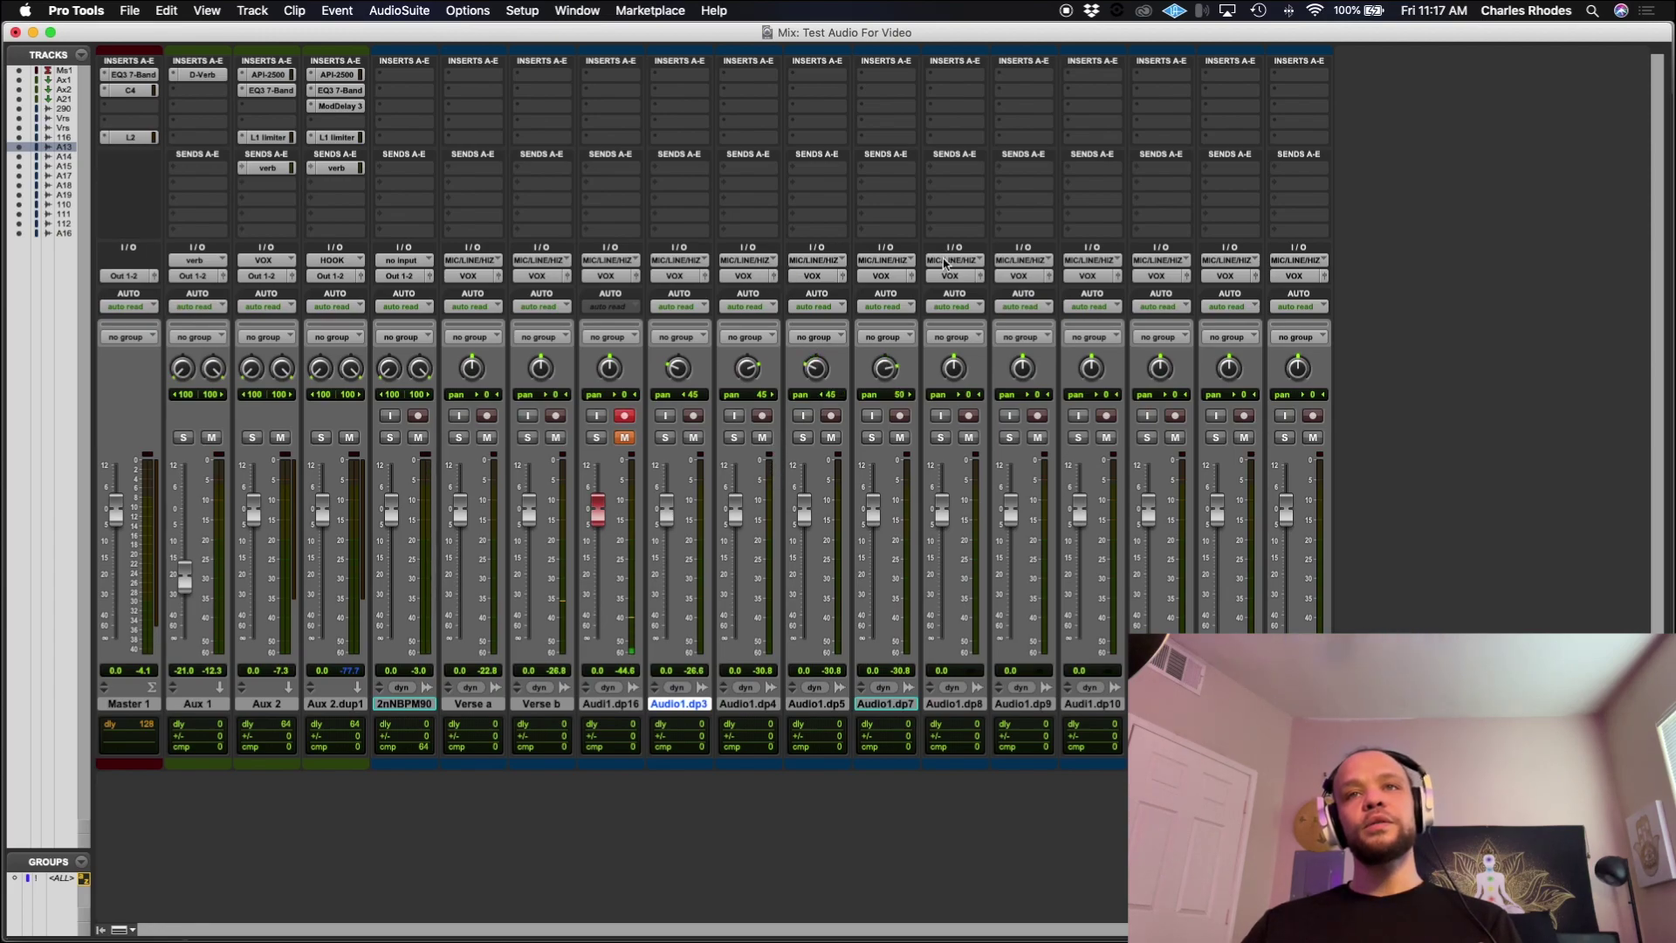
left_click(817, 704, "shift")
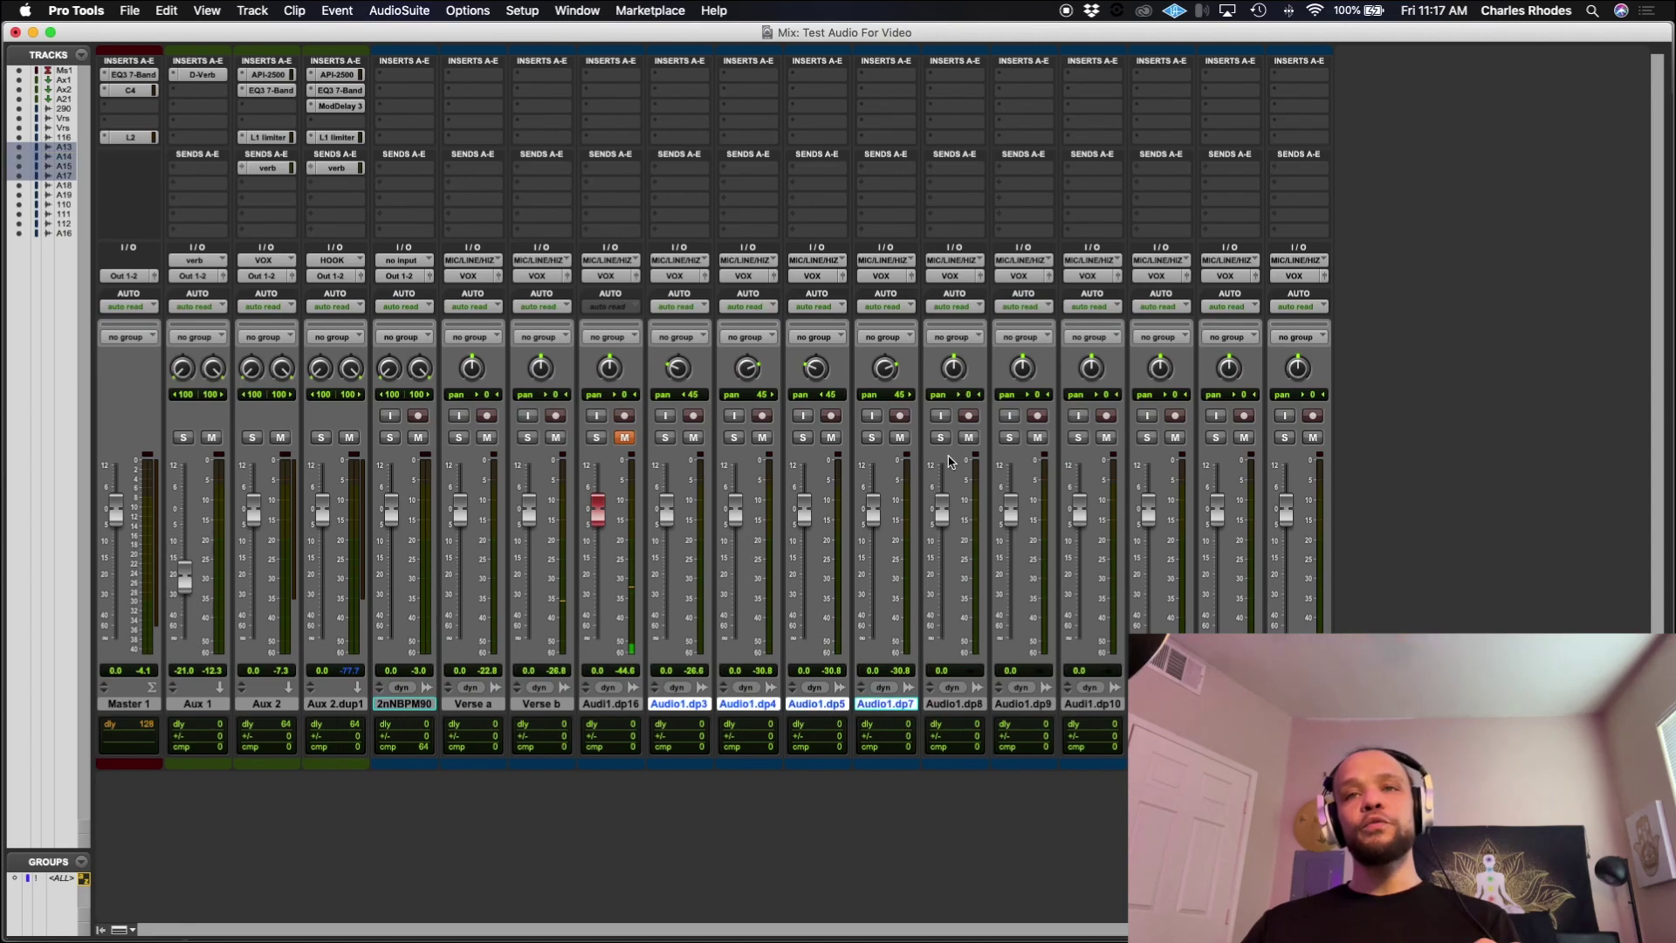
Step: Pan Audio 1.dup8 to 60 left, dup9 to 60 right, dup10 to 66 left and dup11 to 66 right in the mixer
left_click(954, 703)
left_click(1036, 705, "shift")
left_click_drag(954, 367, 917, 476)
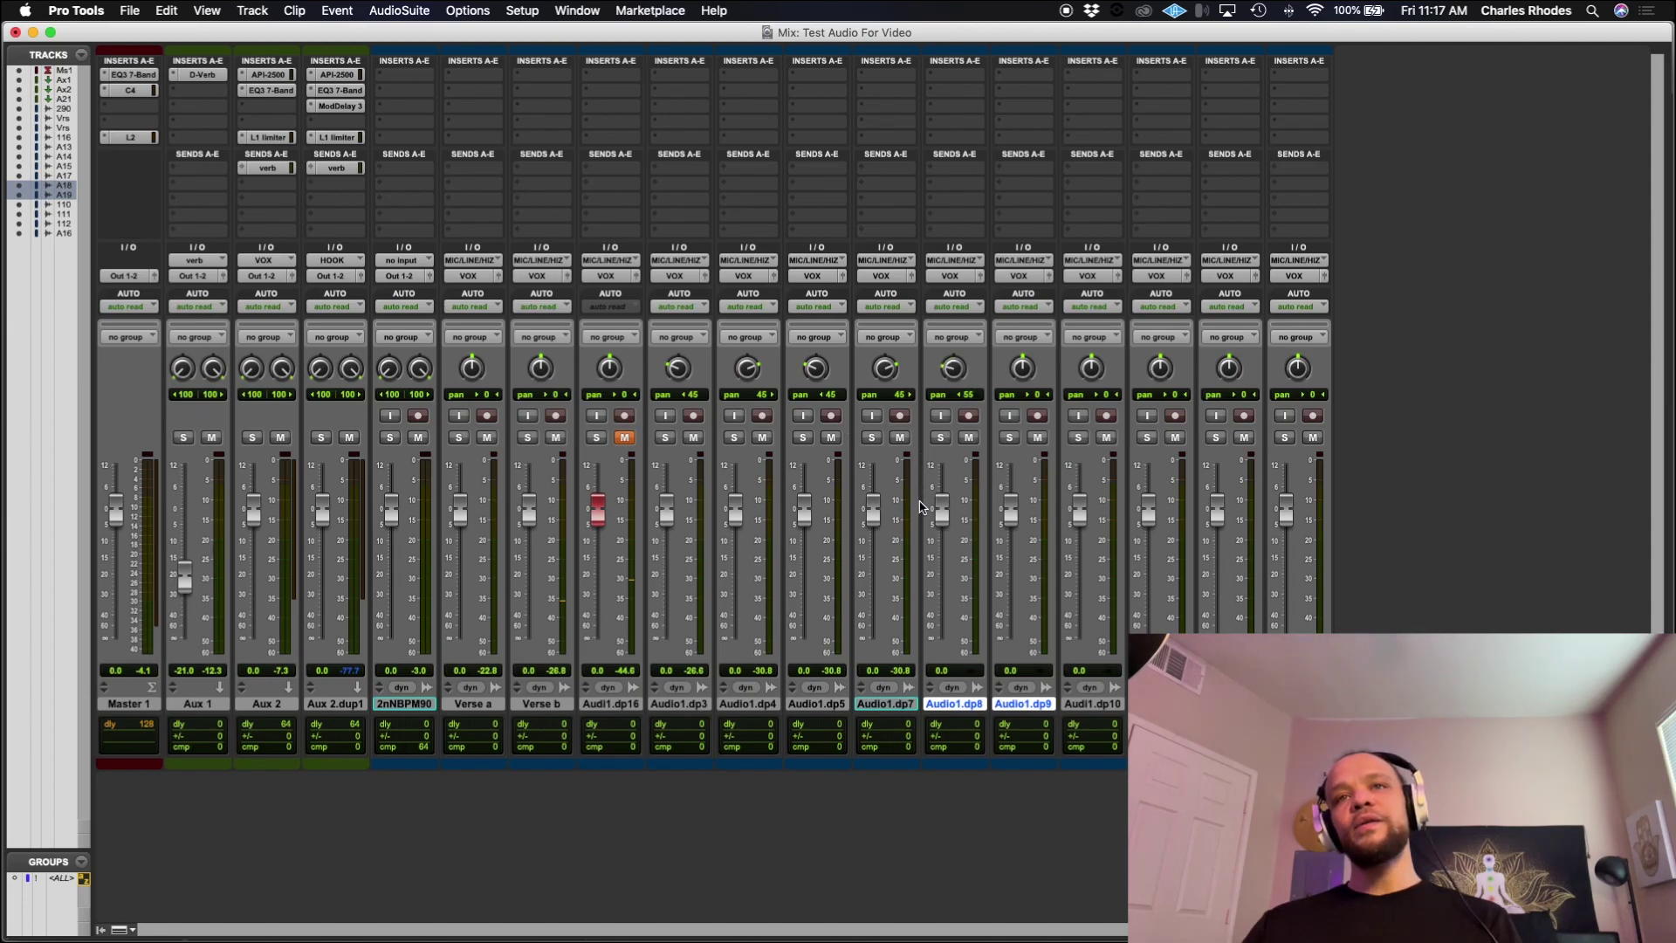
left_click_drag(924, 521, 924, 524)
left_click_drag(1026, 380, 1076, 223)
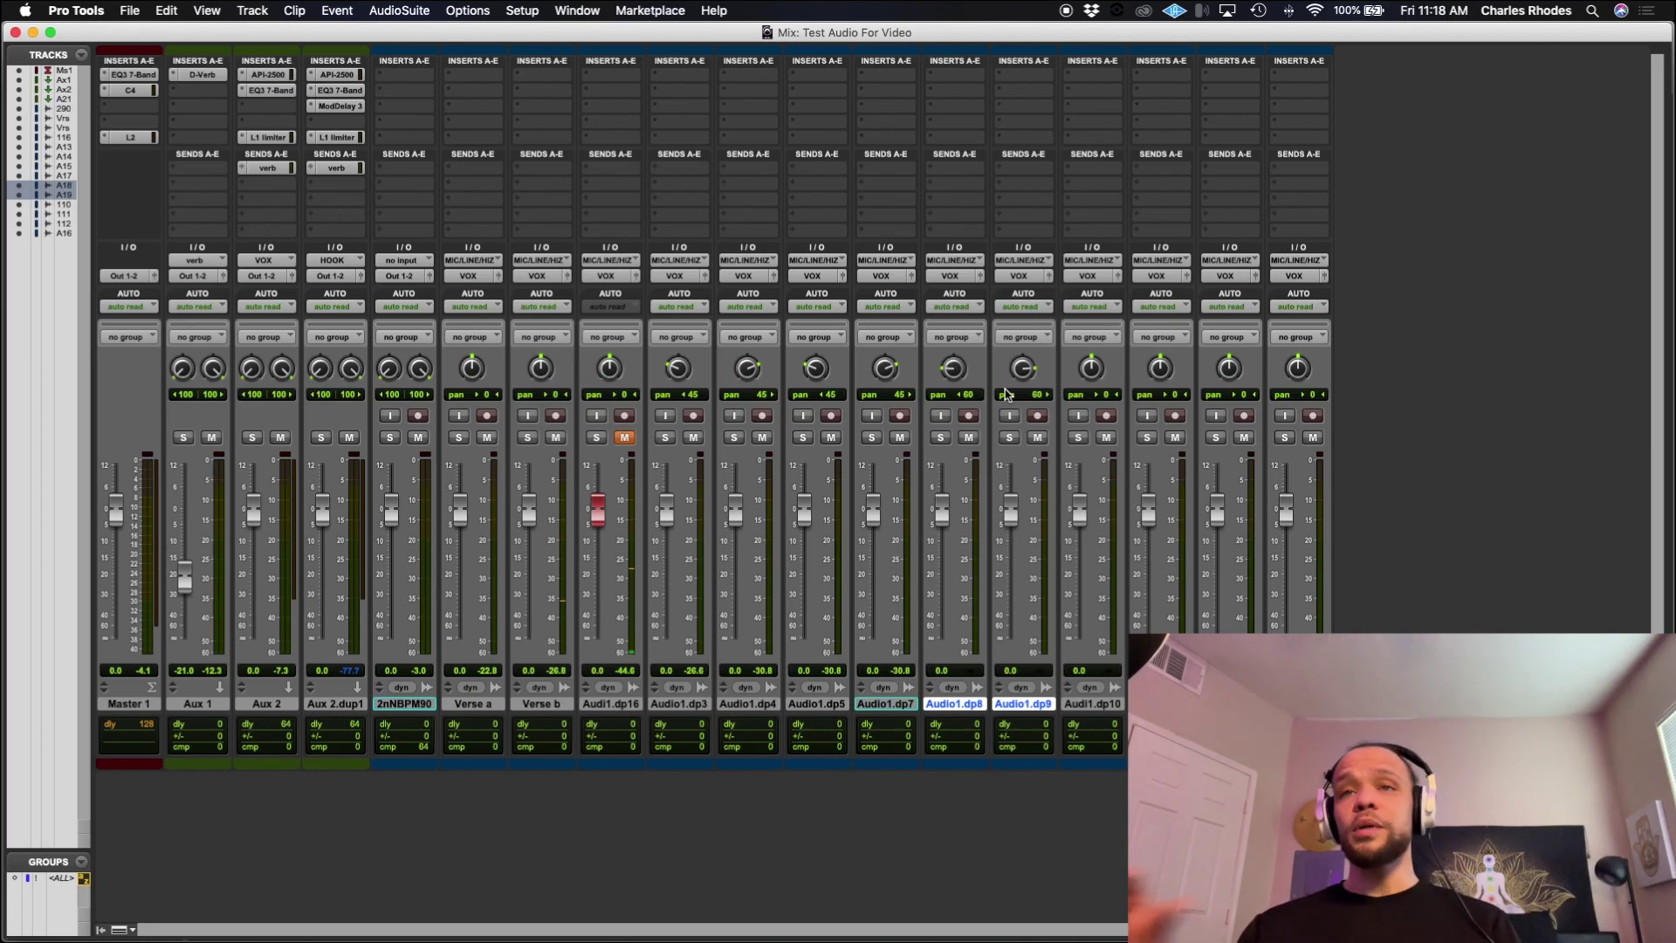
left_click_drag(1086, 370, 1052, 500)
left_click_drag(1159, 368, 1211, 252)
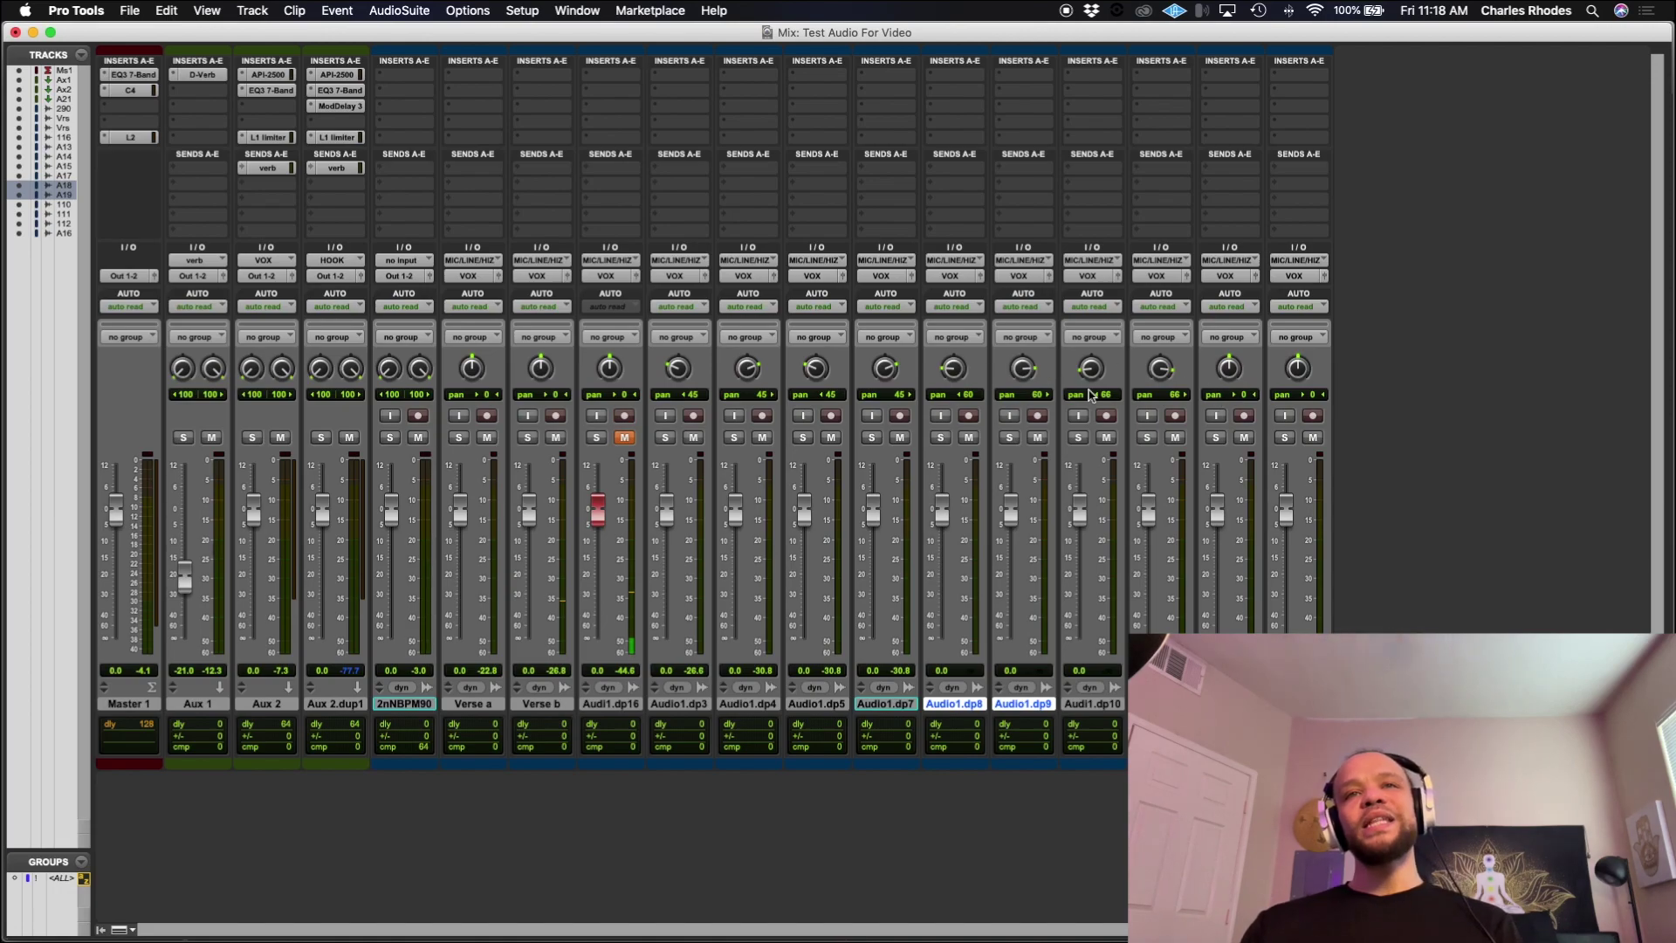
Step: Try panning Audio 1.dup5 to 100 left, and set it back to 45 left
left_click_drag(826, 373, 843, 543)
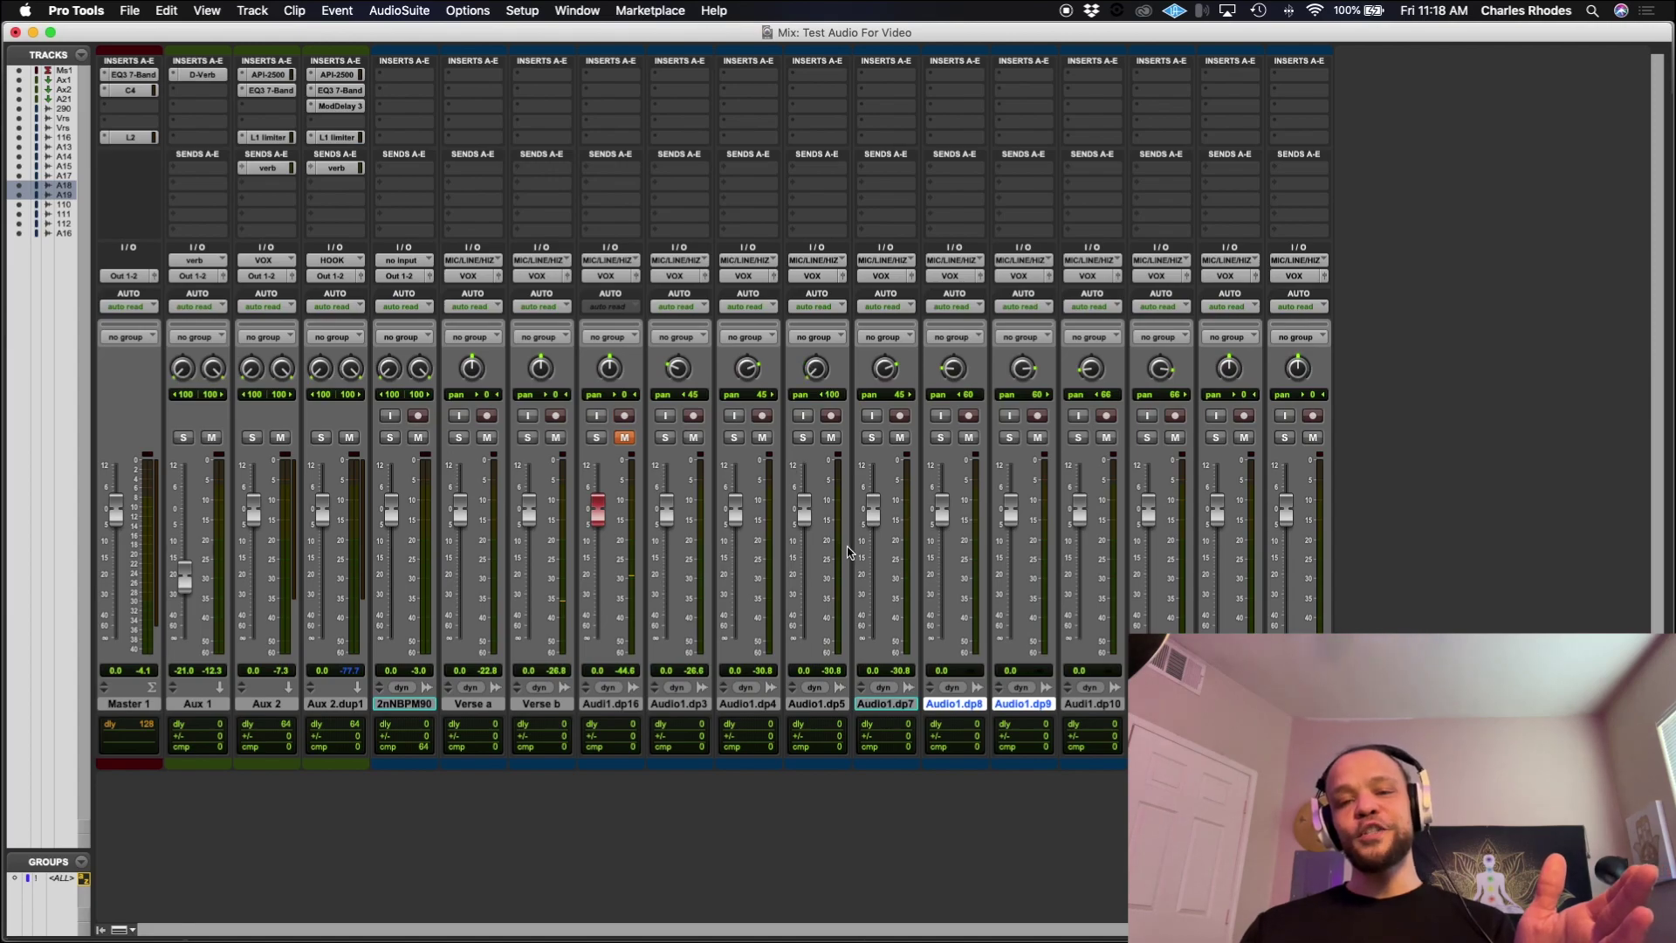
mouse_move(819, 378)
left_mouse_down()
mouse_move(788, 377)
mouse_move(792, 363)
left_mouse_up()
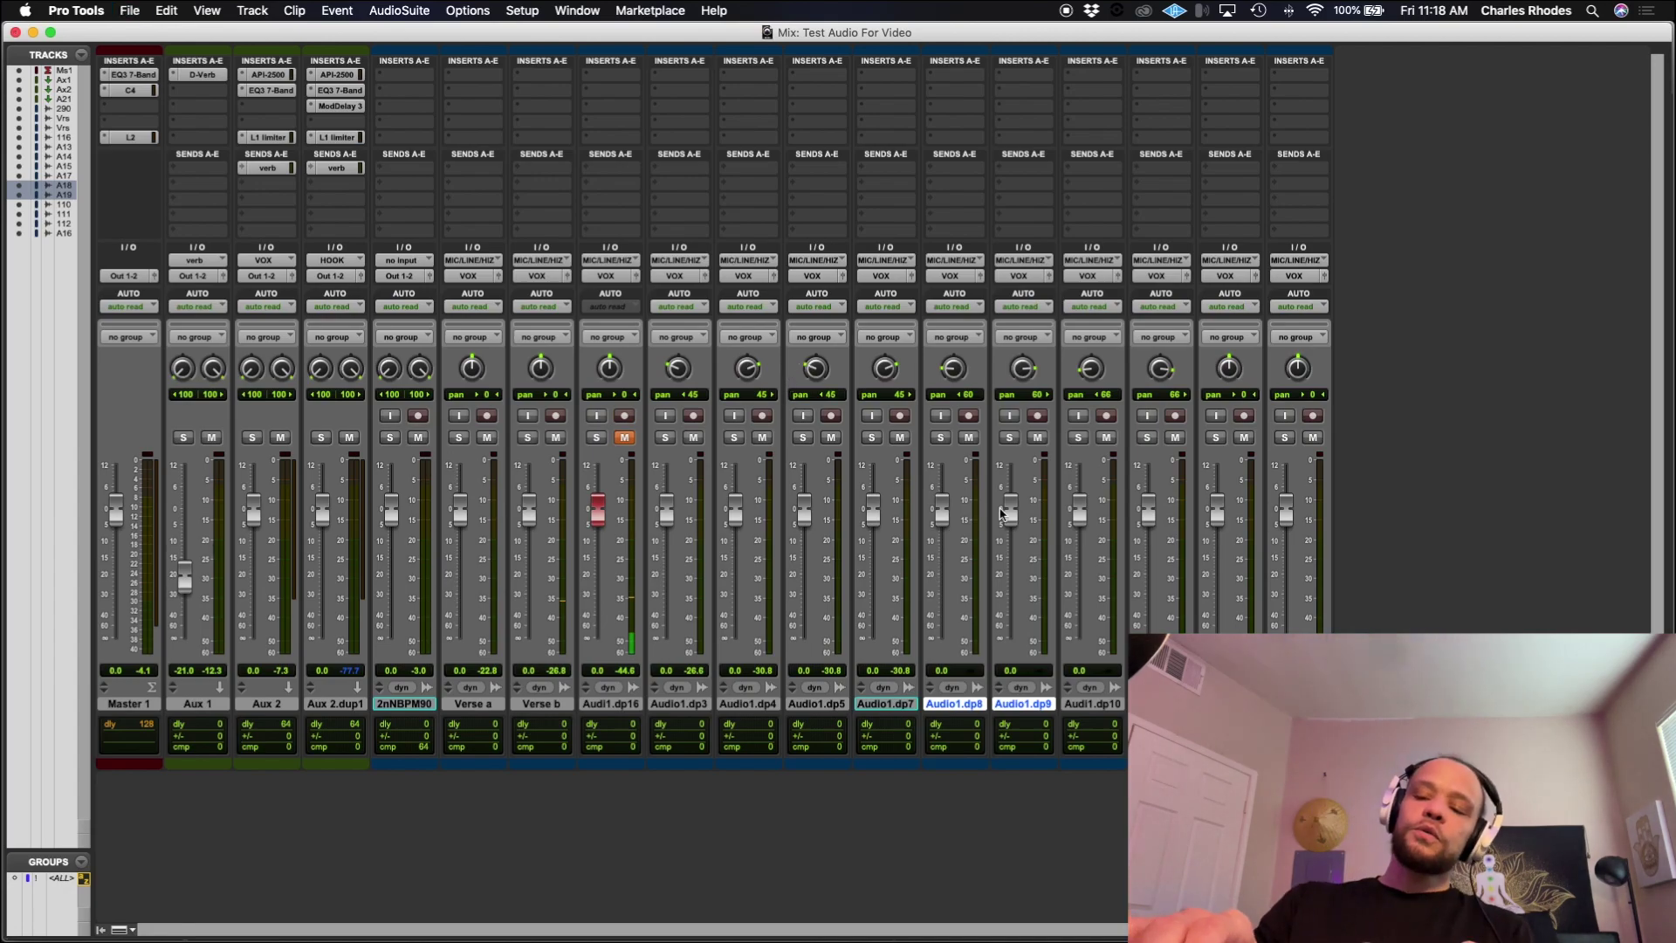
Step: Return to the edit view and reduce the vertical zoom of the audio waveforms
key("super+equal")
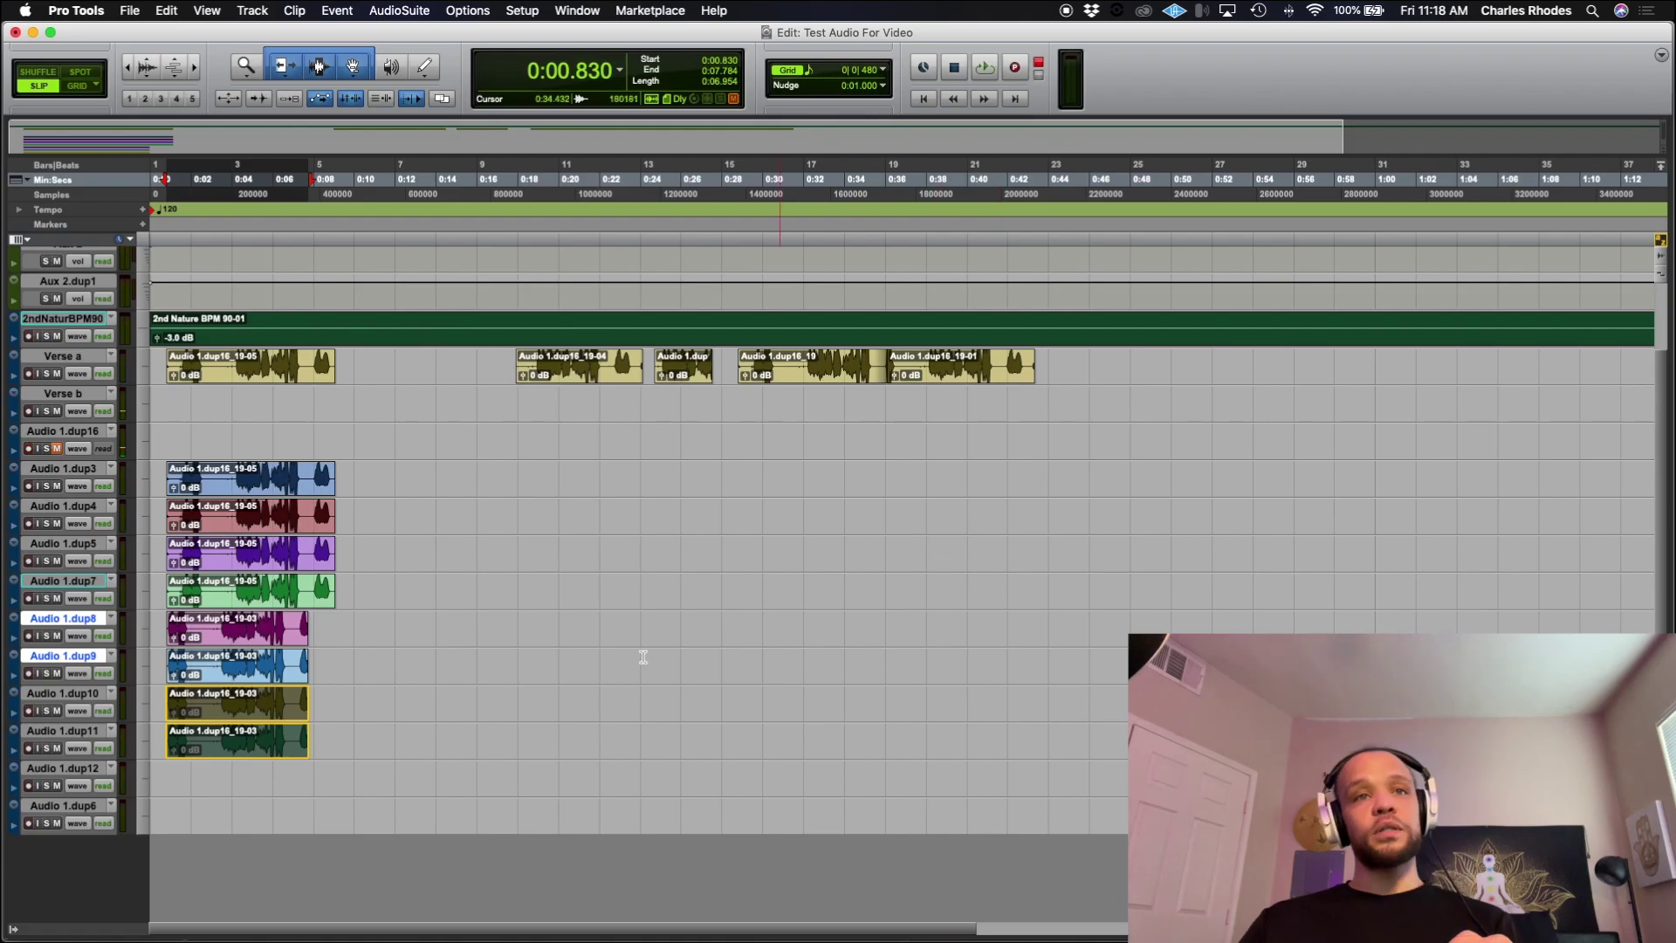
left_click_drag(1360, 624, 1366, 624)
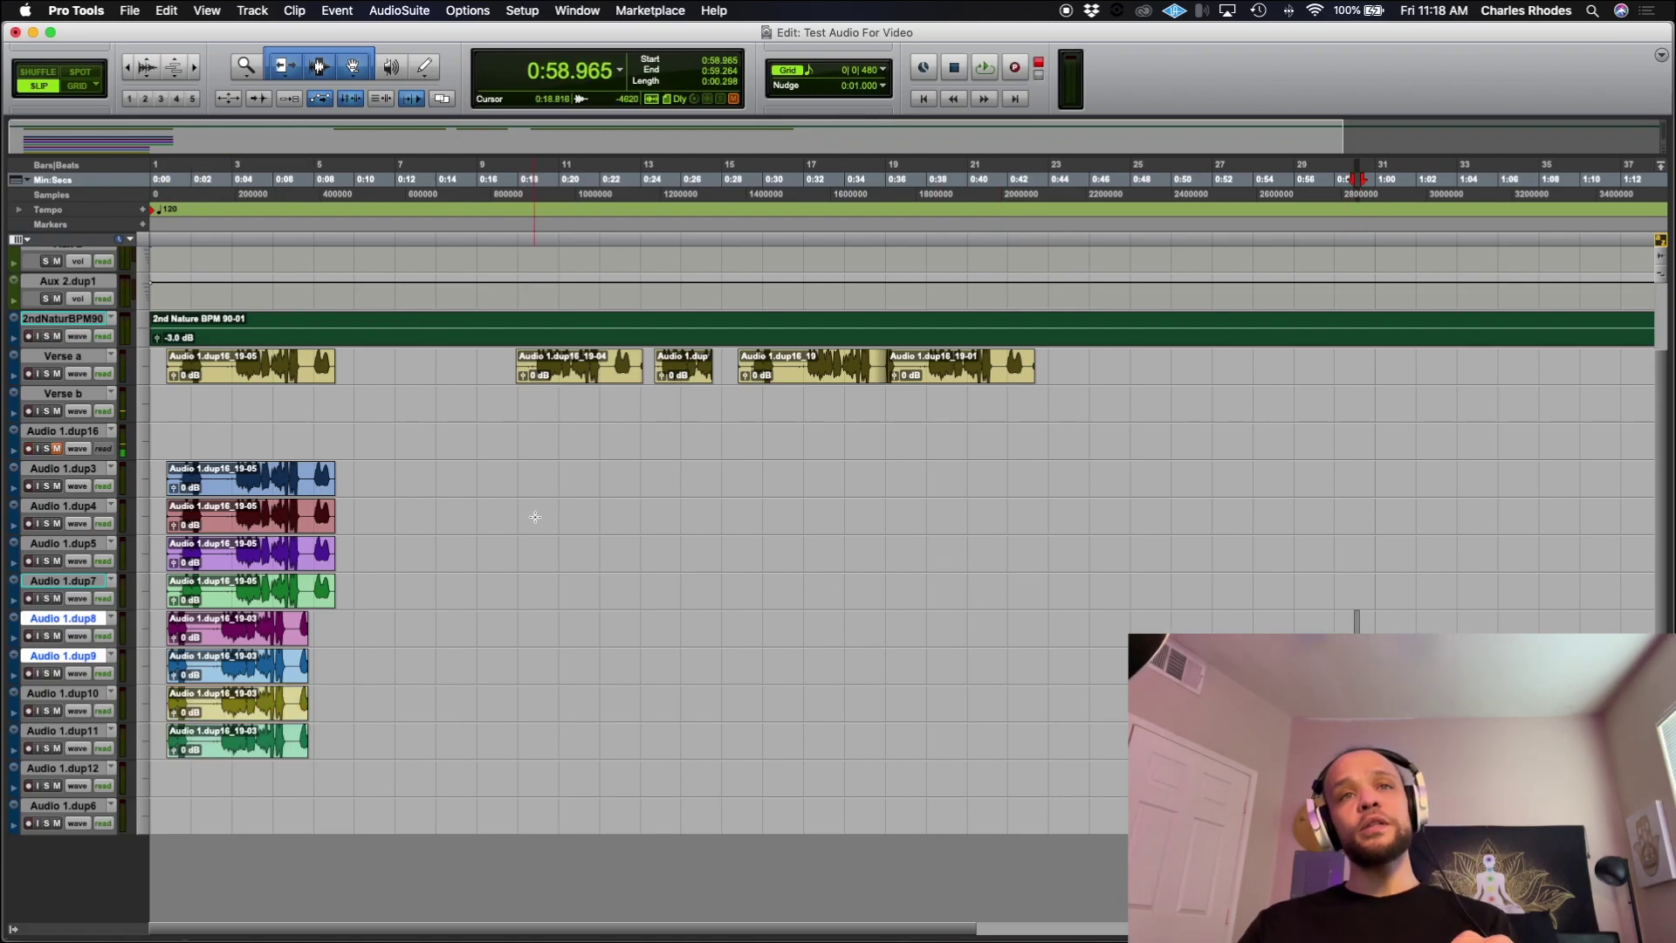
scroll(535, 517, "right", 10)
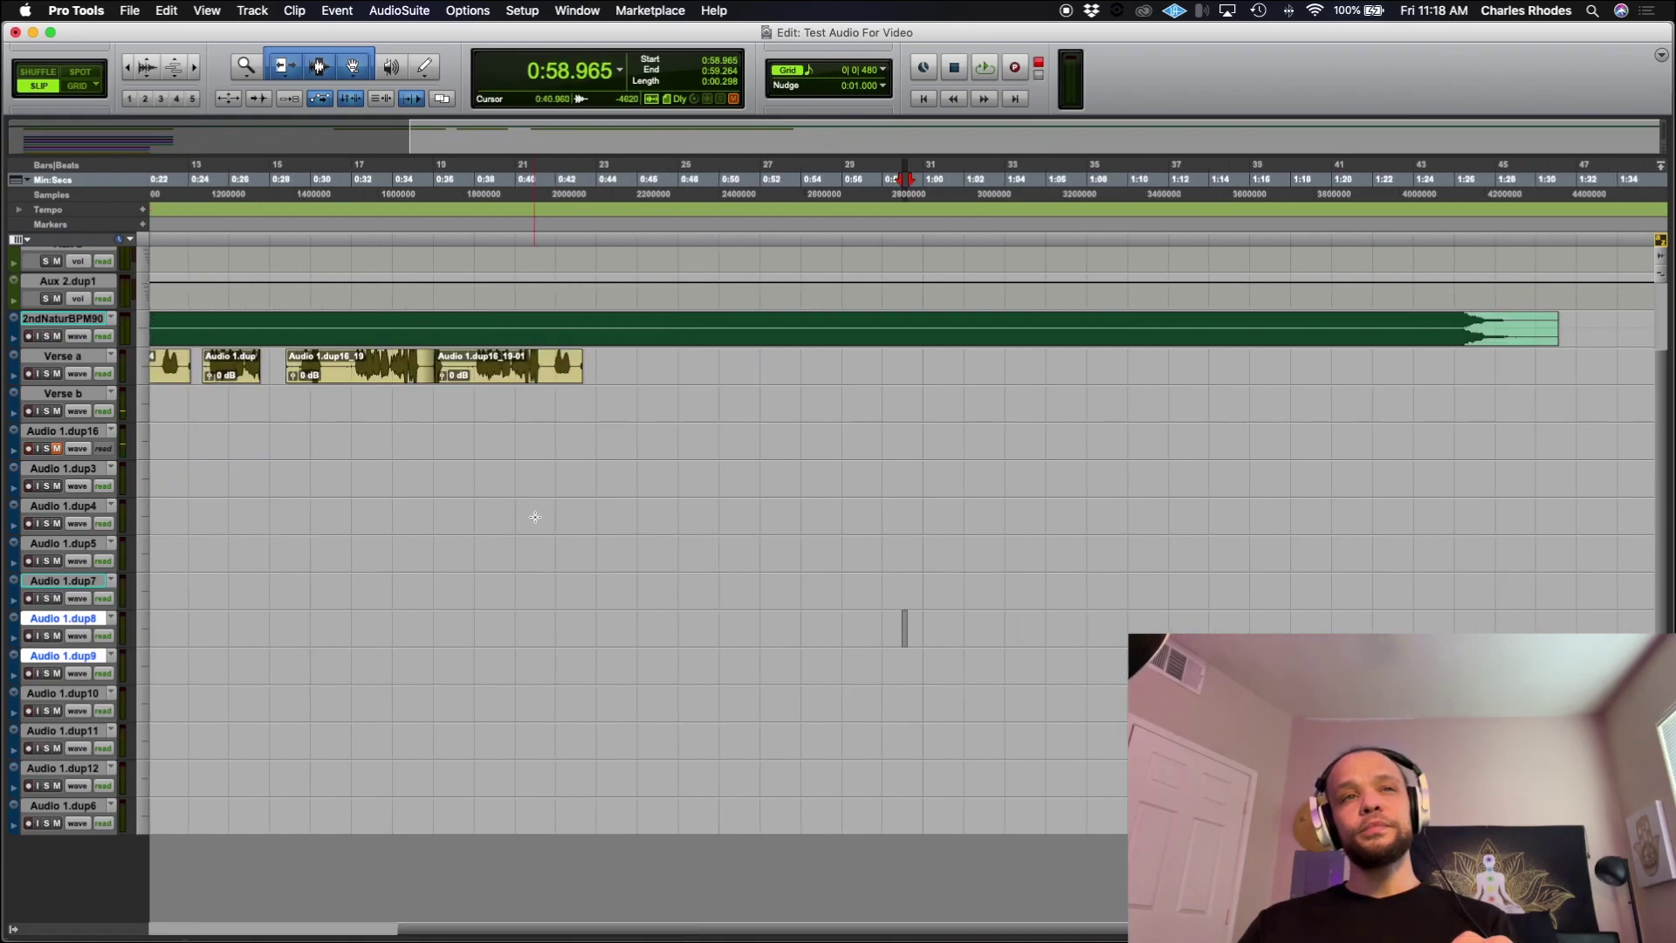
scroll(535, 517, "left", 10)
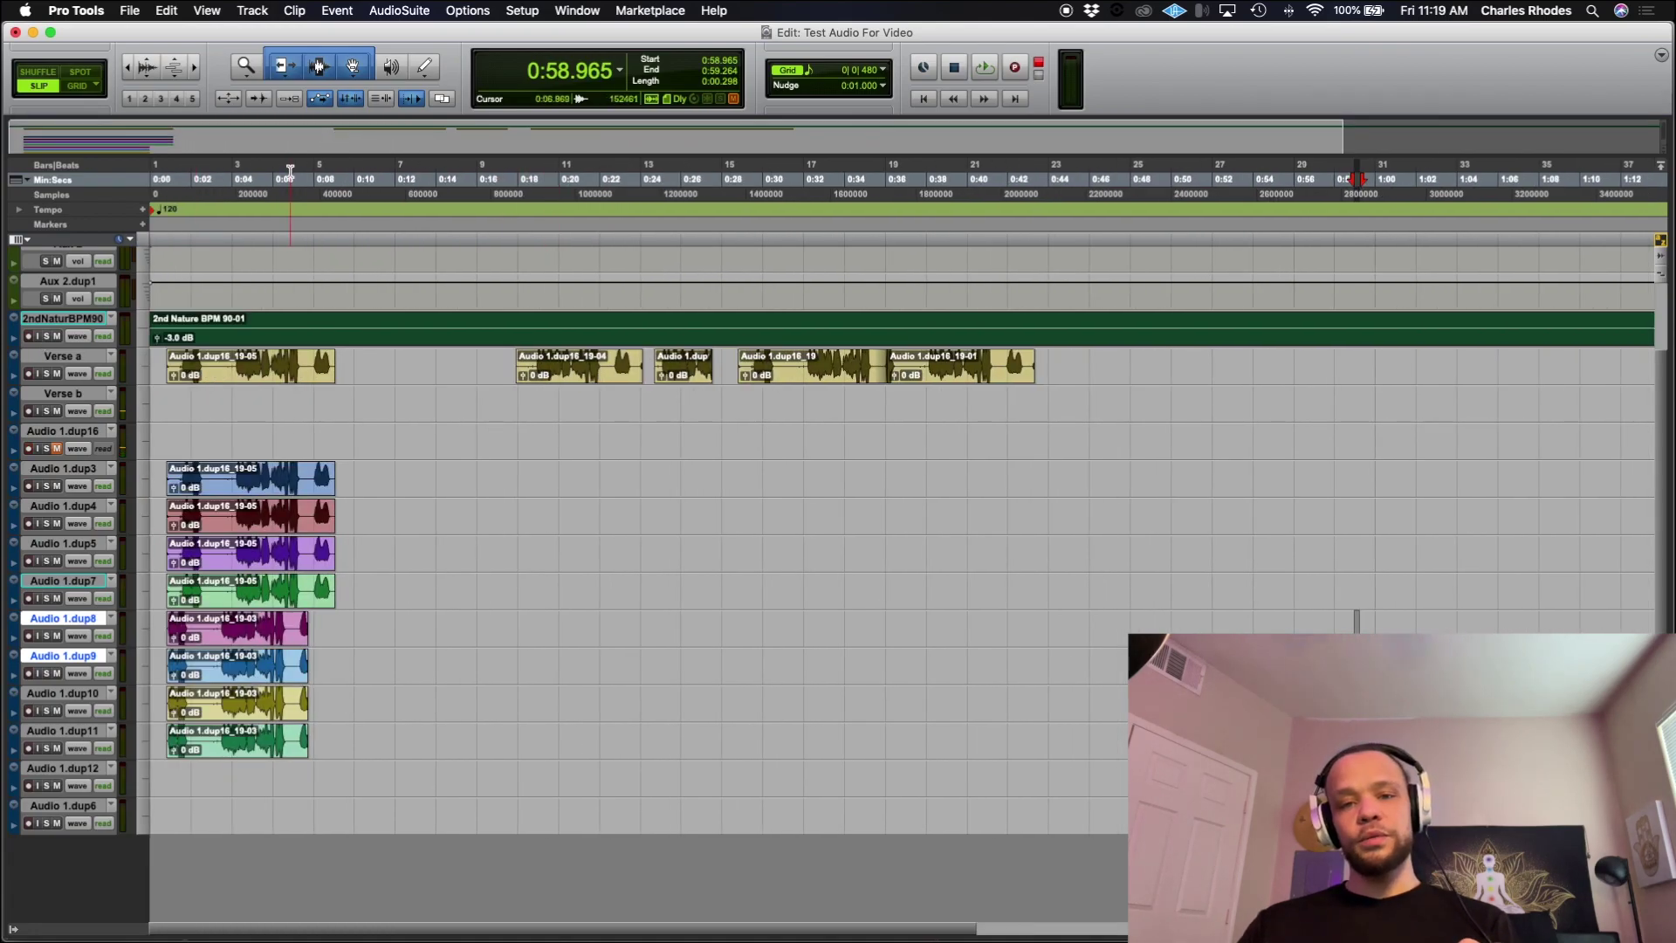
key("super+alt+bracketleft")
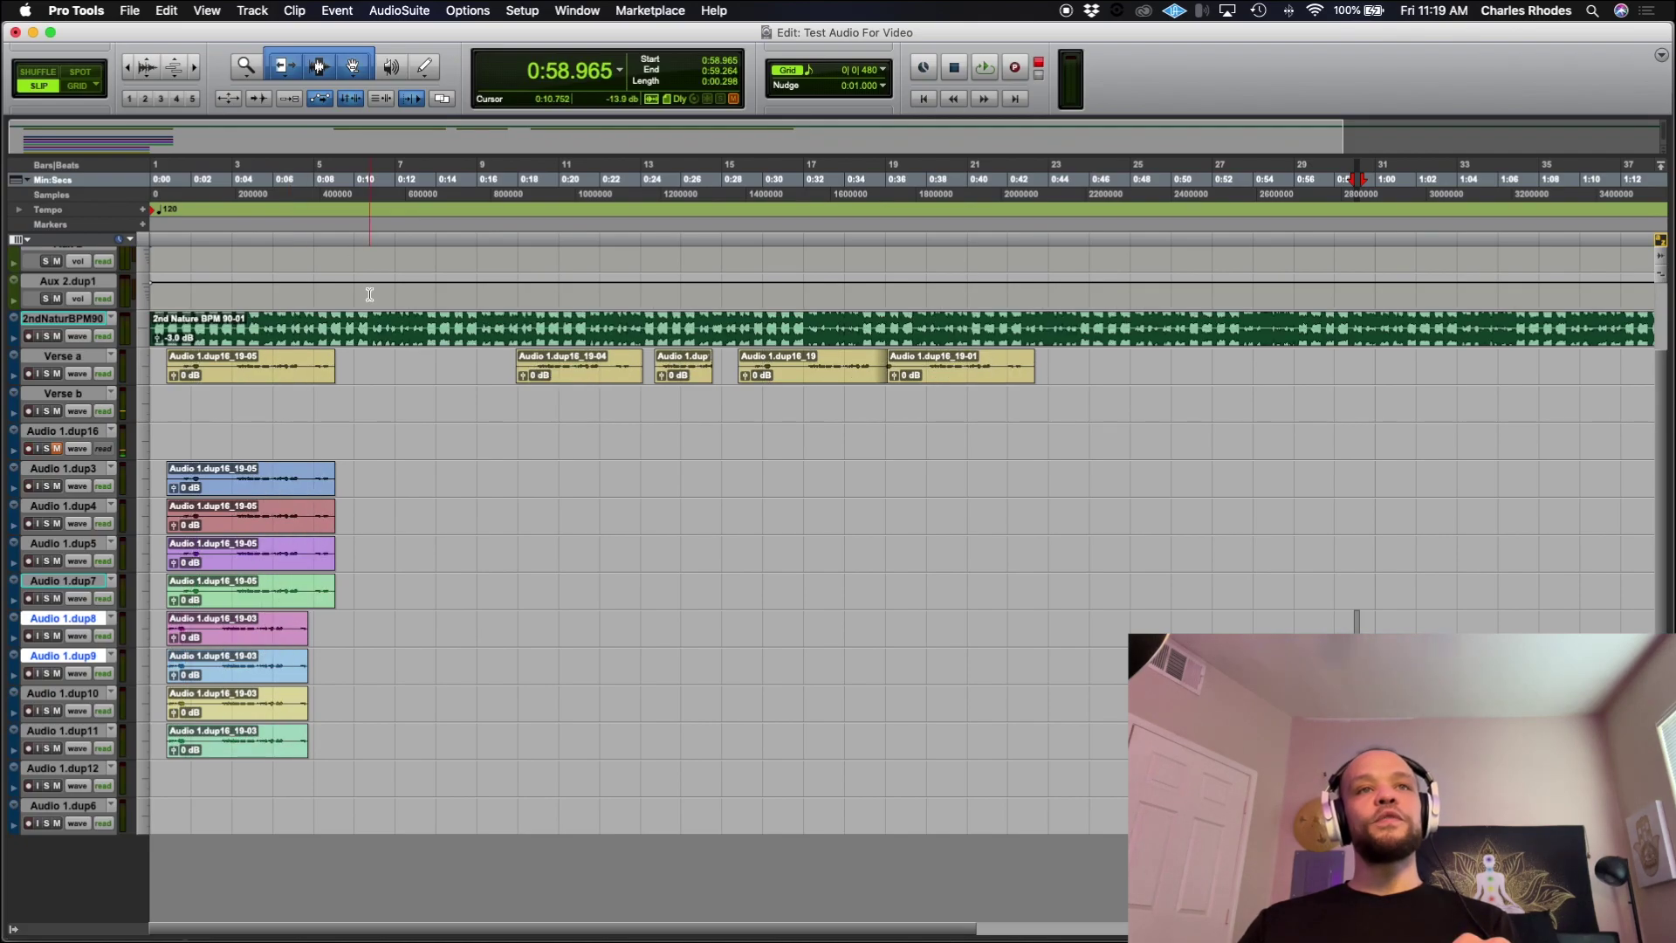
Step: Place the cursor at the session start and set the tempo there to 90 BPM
left_click(313, 341)
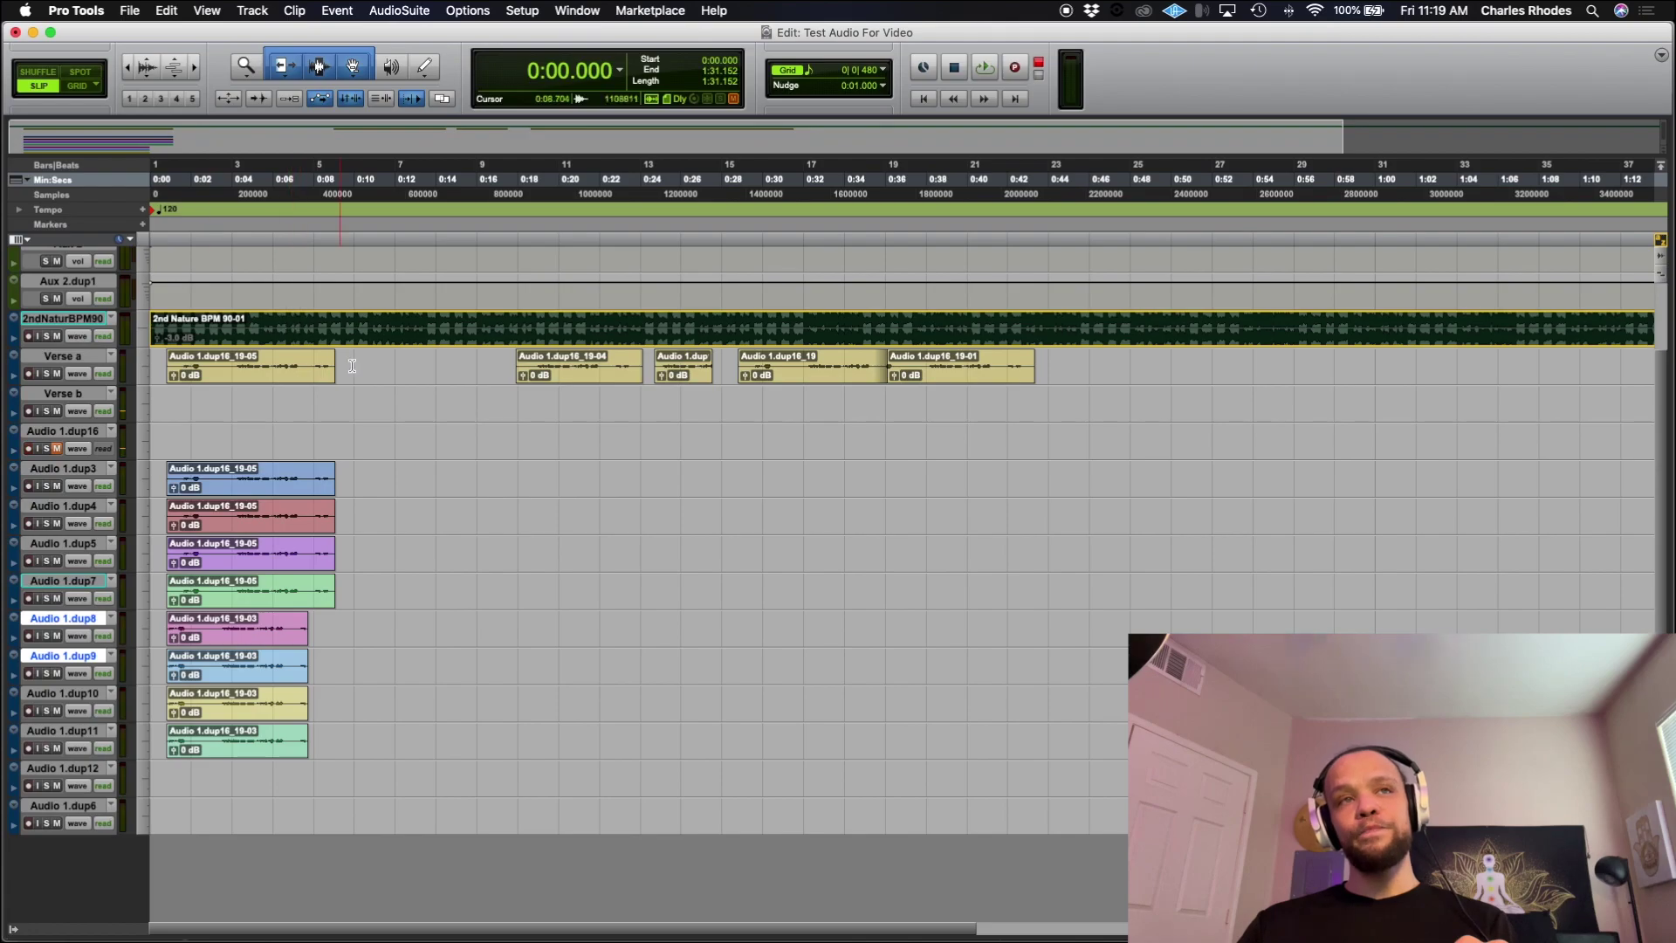
key("alt+super+z")
key("Return")
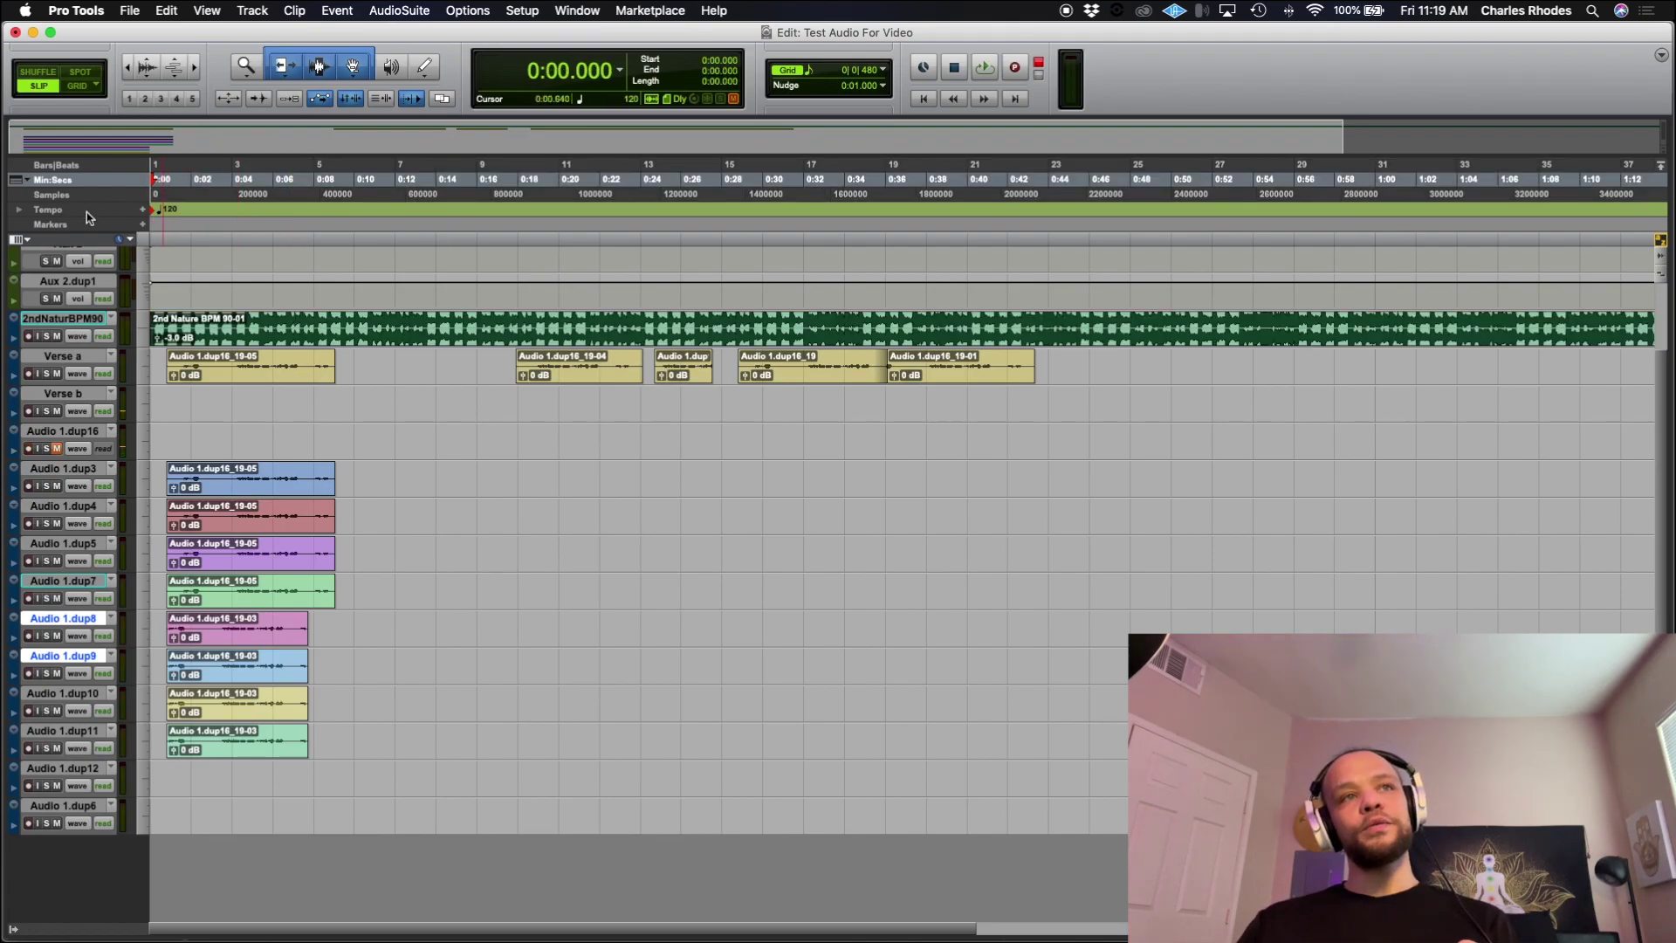
left_click(143, 209)
type("90")
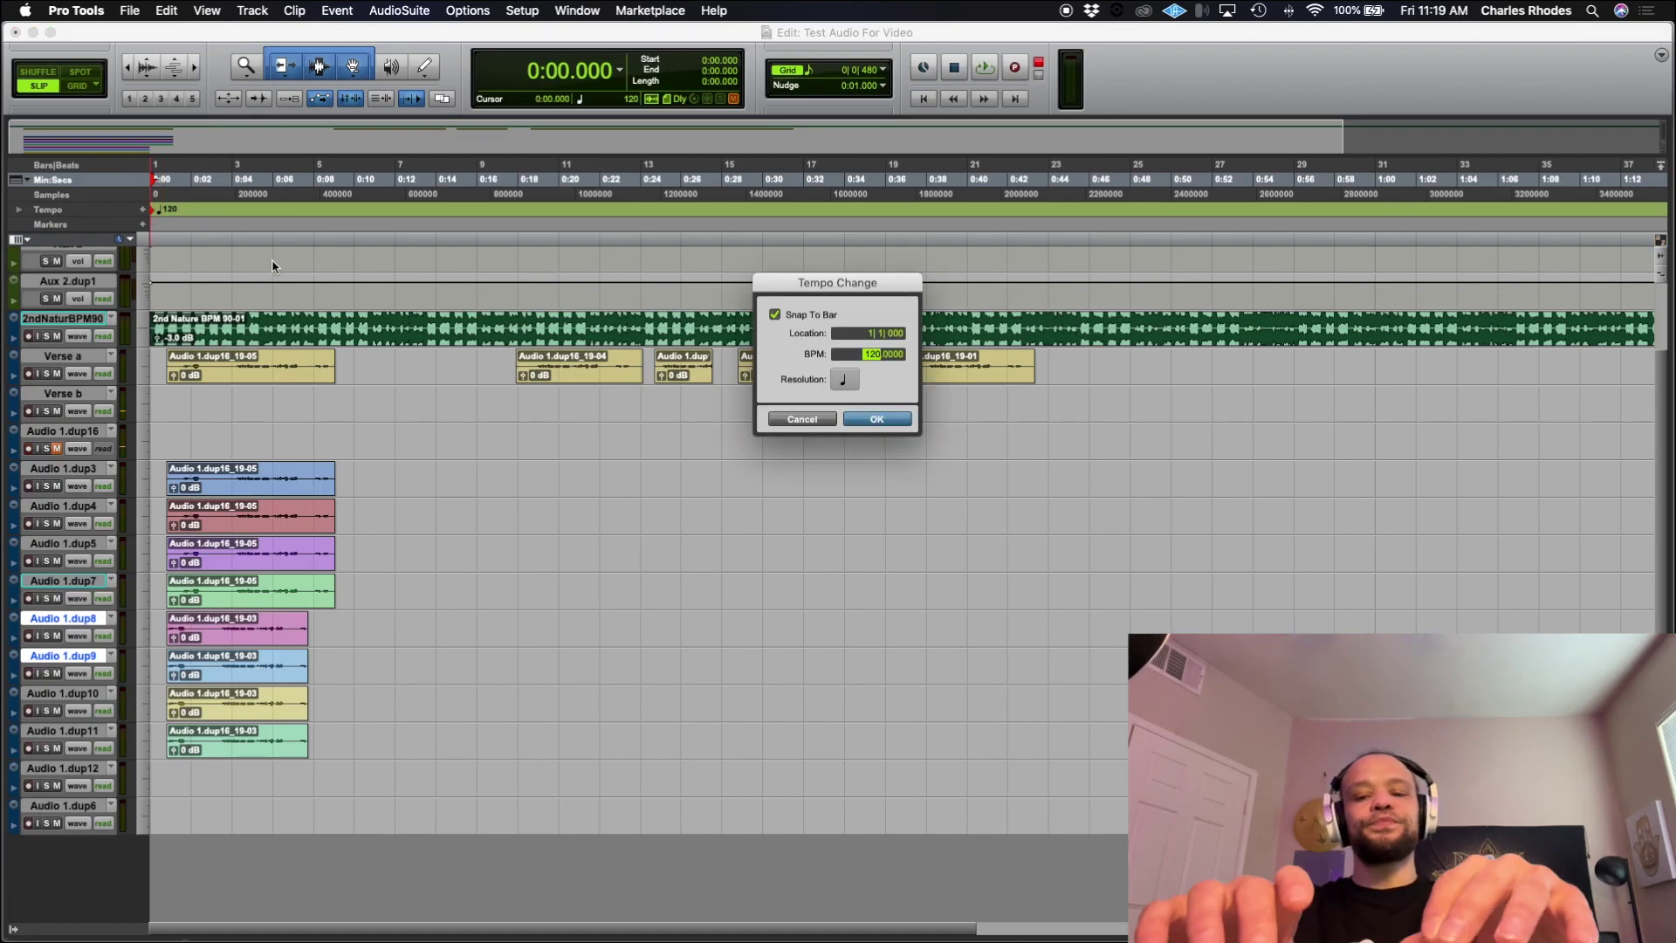
key("Tab")
key("Return")
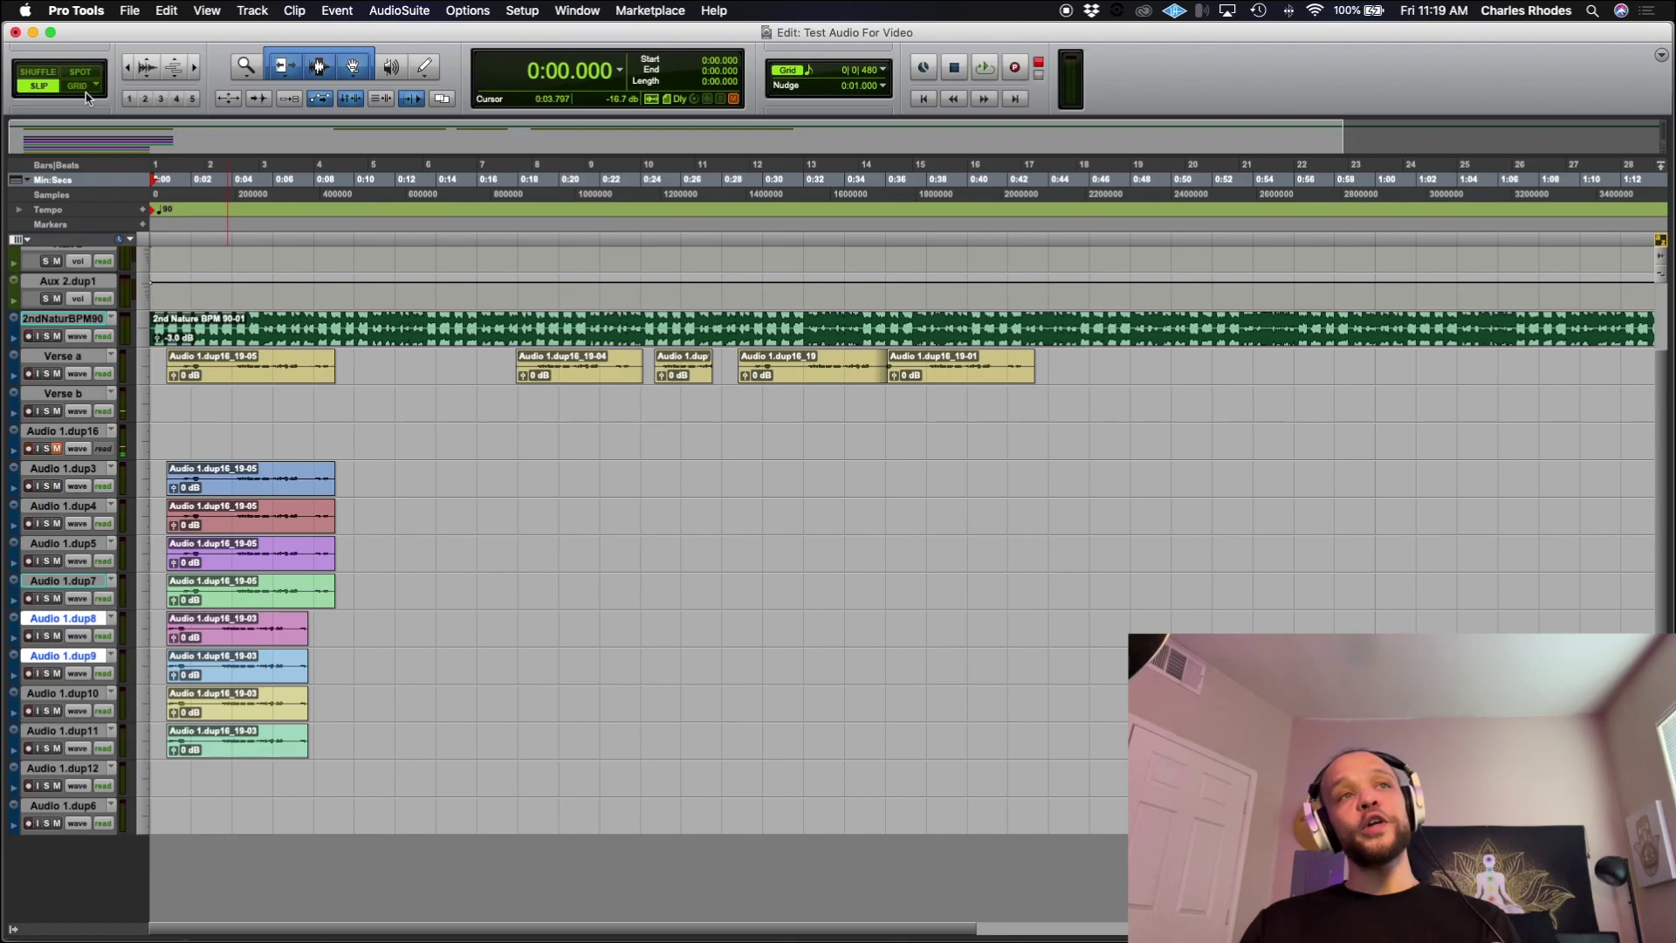
Step: Switch to Grid mode and delete the stacked vocals between 0:00.666 and 0:02.666 on Audio 1.dup3 through dup11
key("F4")
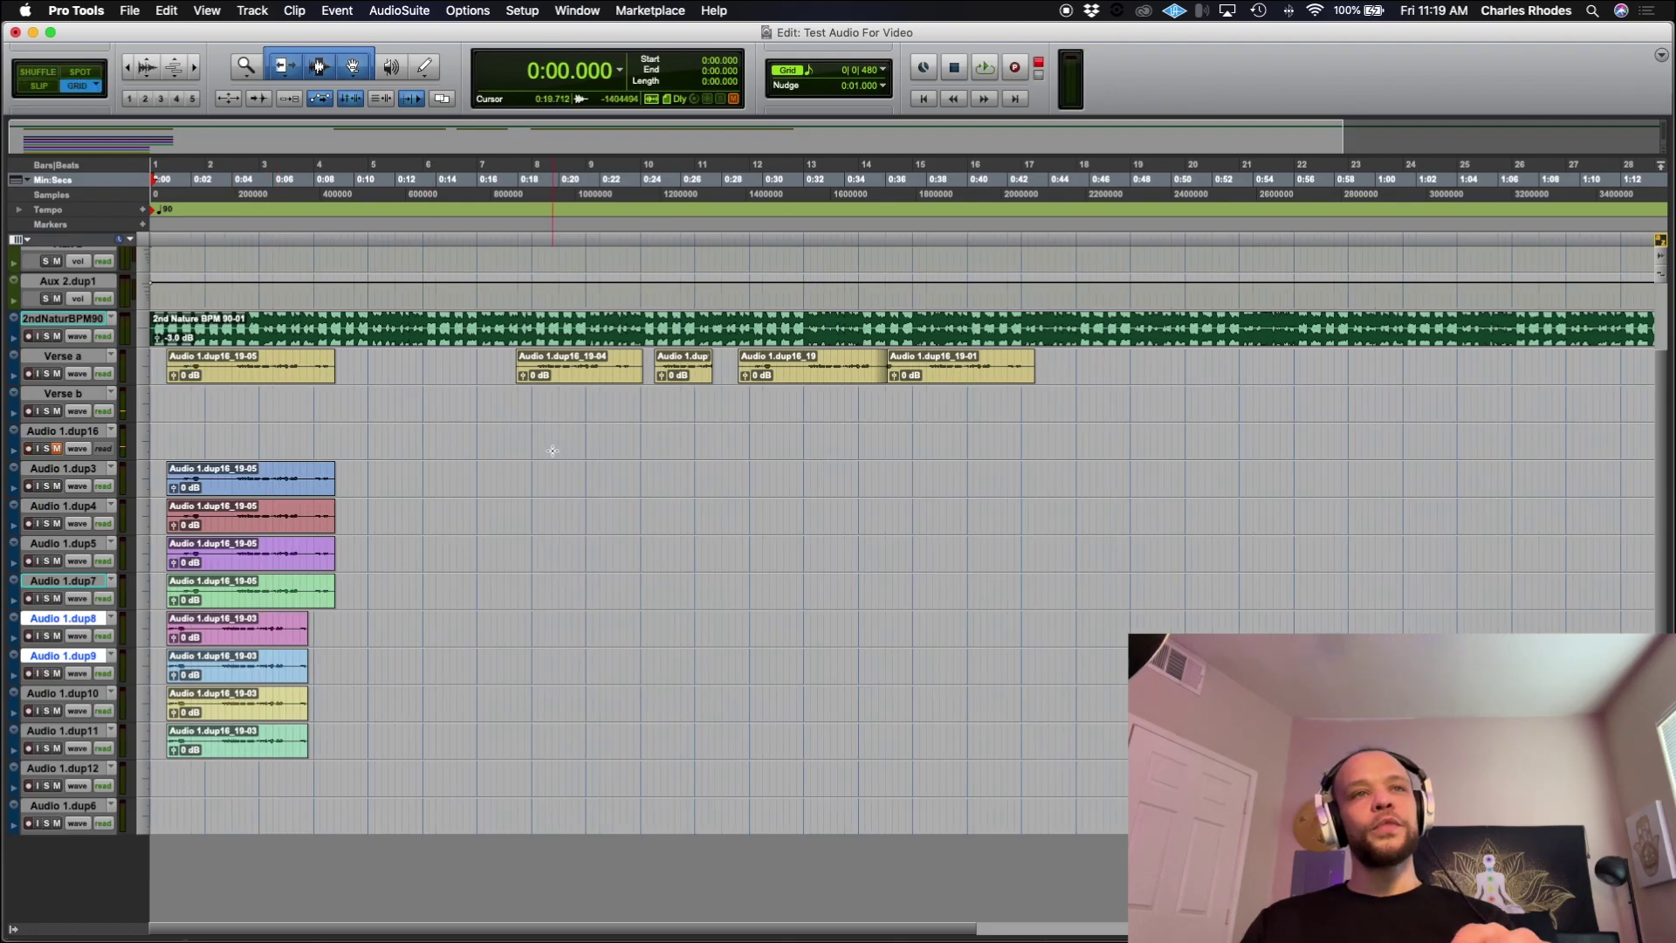
key("super+bracketright")
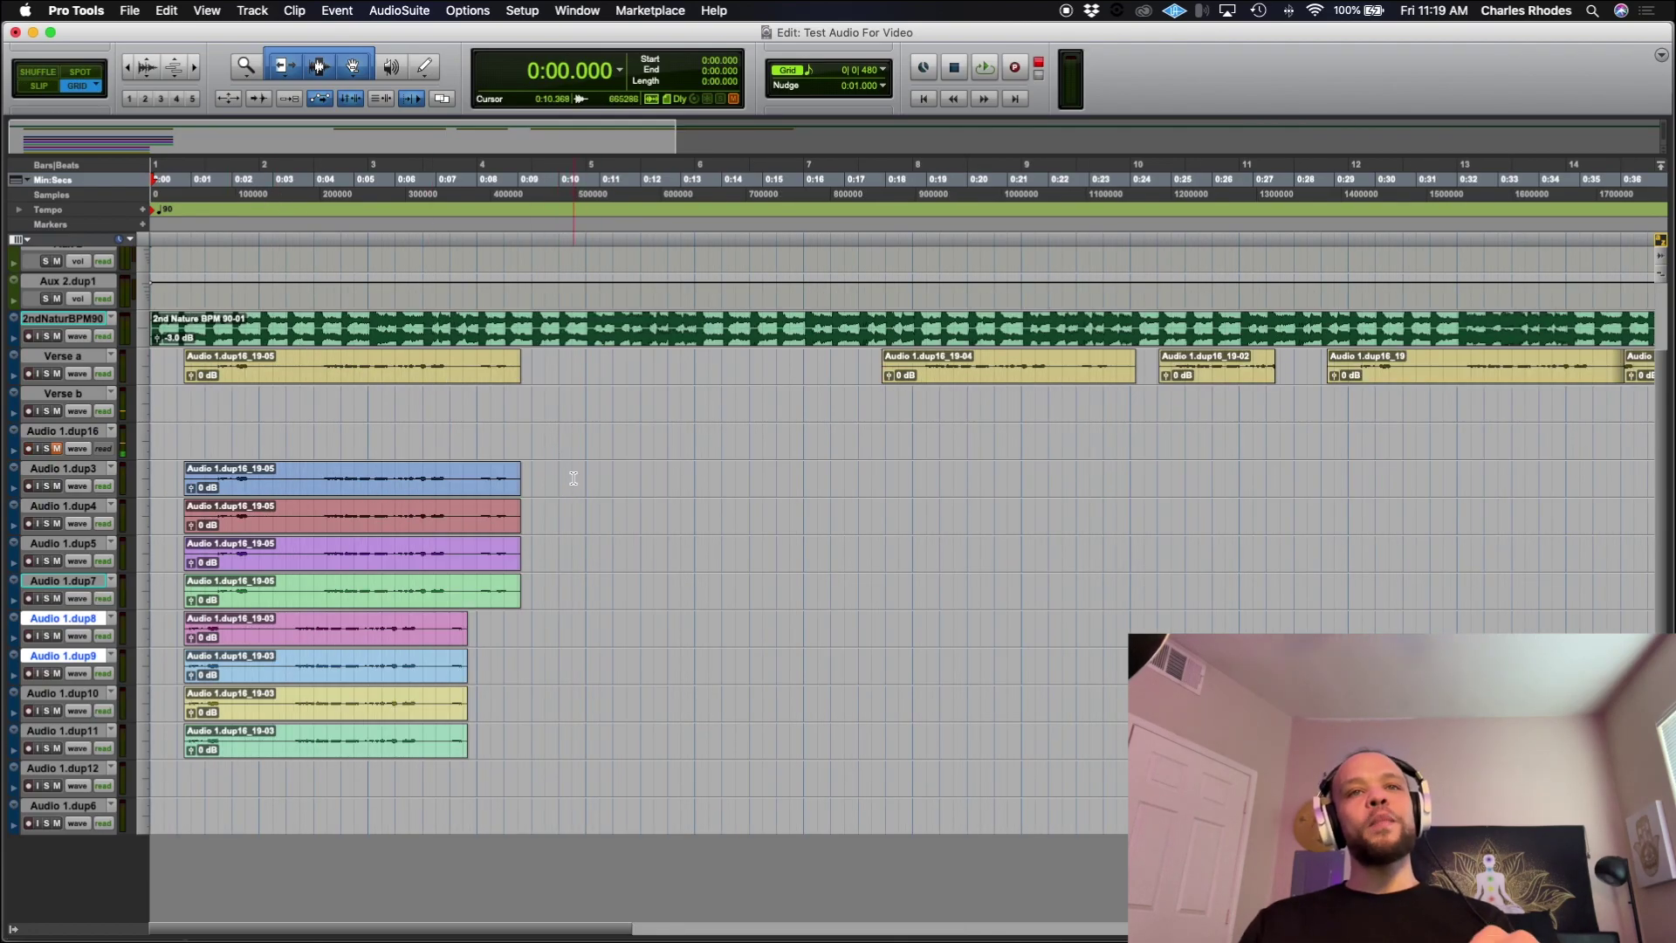
mouse_move(574, 487)
left_mouse_down()
mouse_move(187, 685)
mouse_move(577, 489)
left_mouse_up()
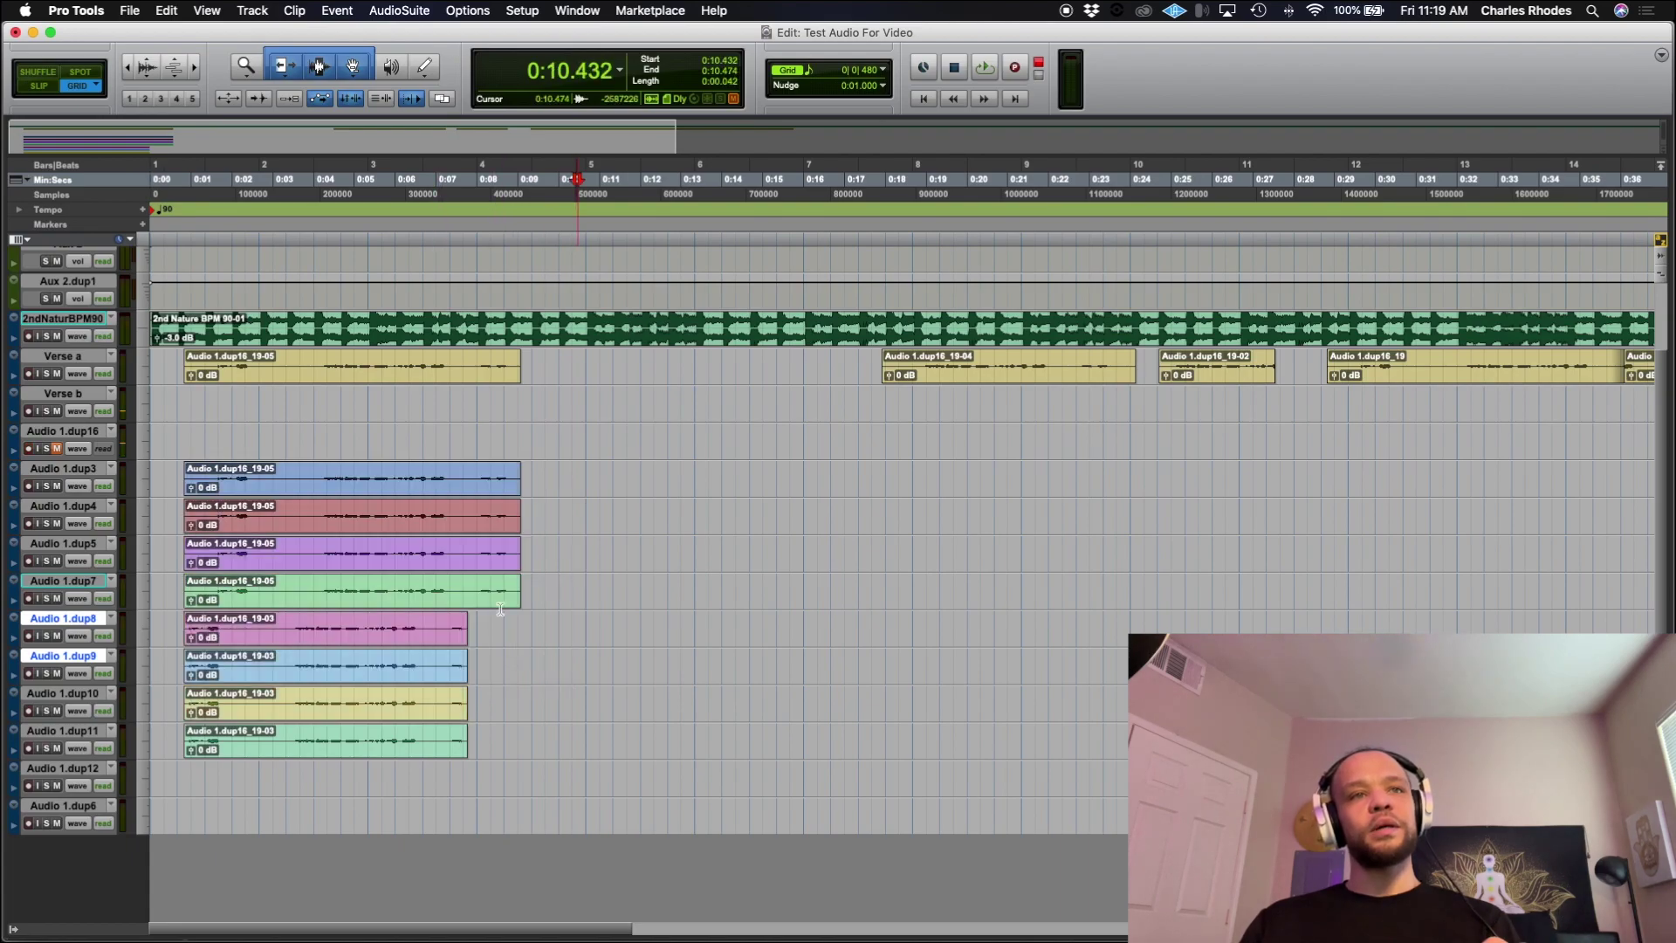
left_click_drag(262, 472, 189, 751)
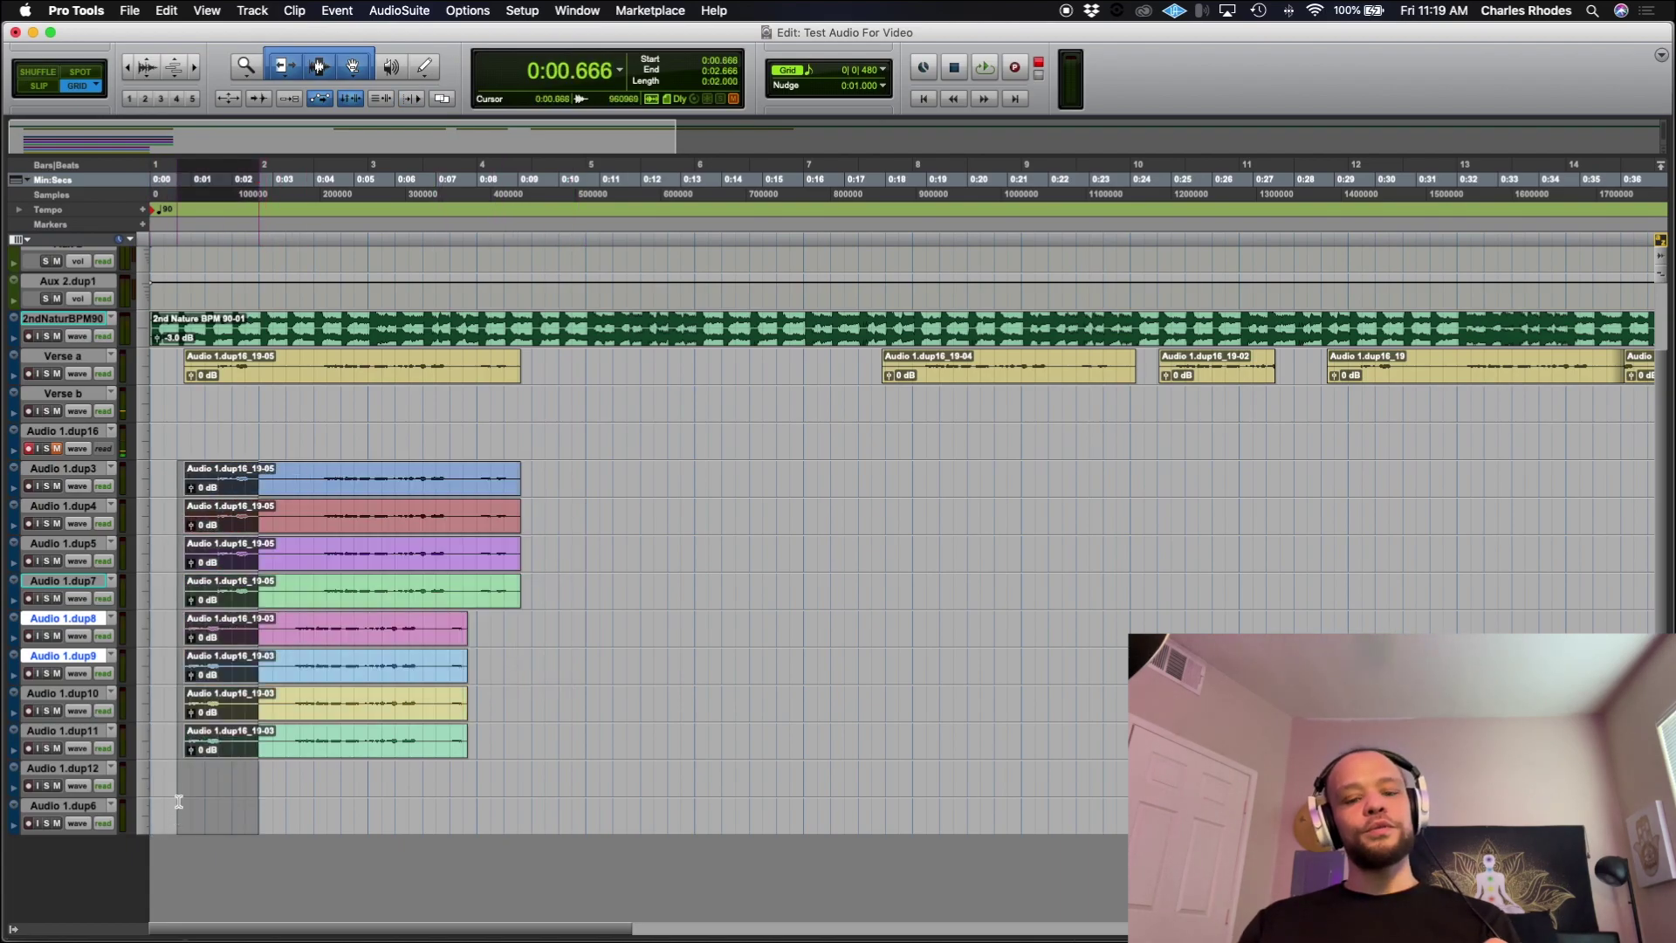
key("Delete")
Step: Select the eight trimmed vocal clips on Audio 1.dup3 through dup11 and combine them into one clip group
left_click_drag(561, 486, 262, 751)
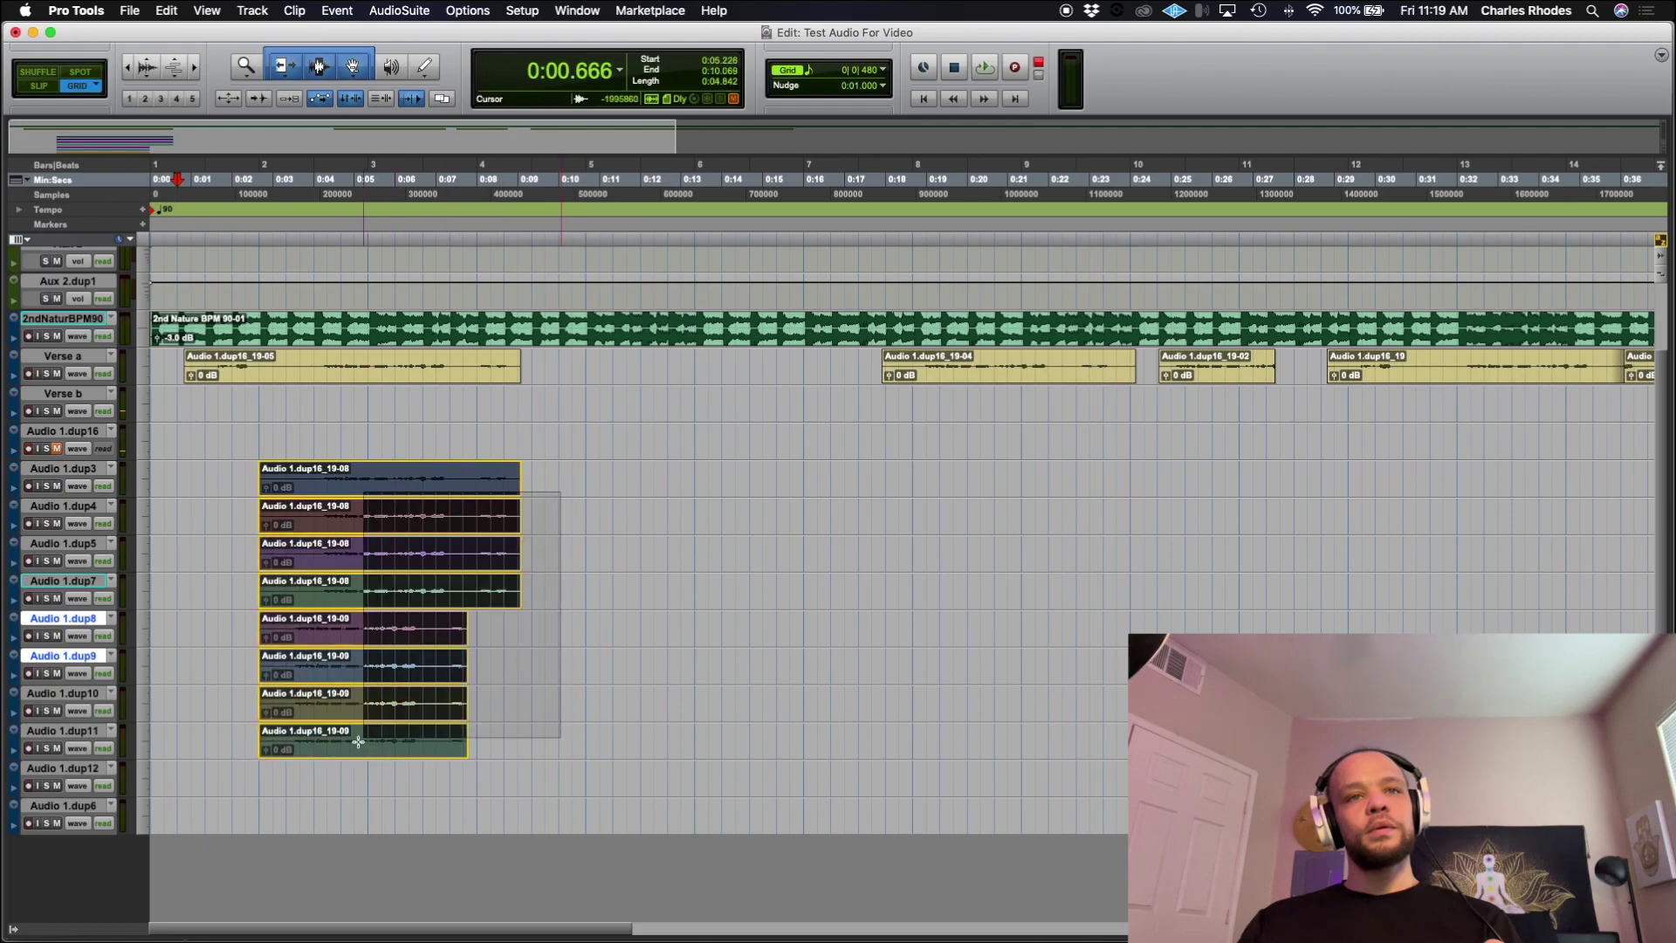
key("super+alt+g")
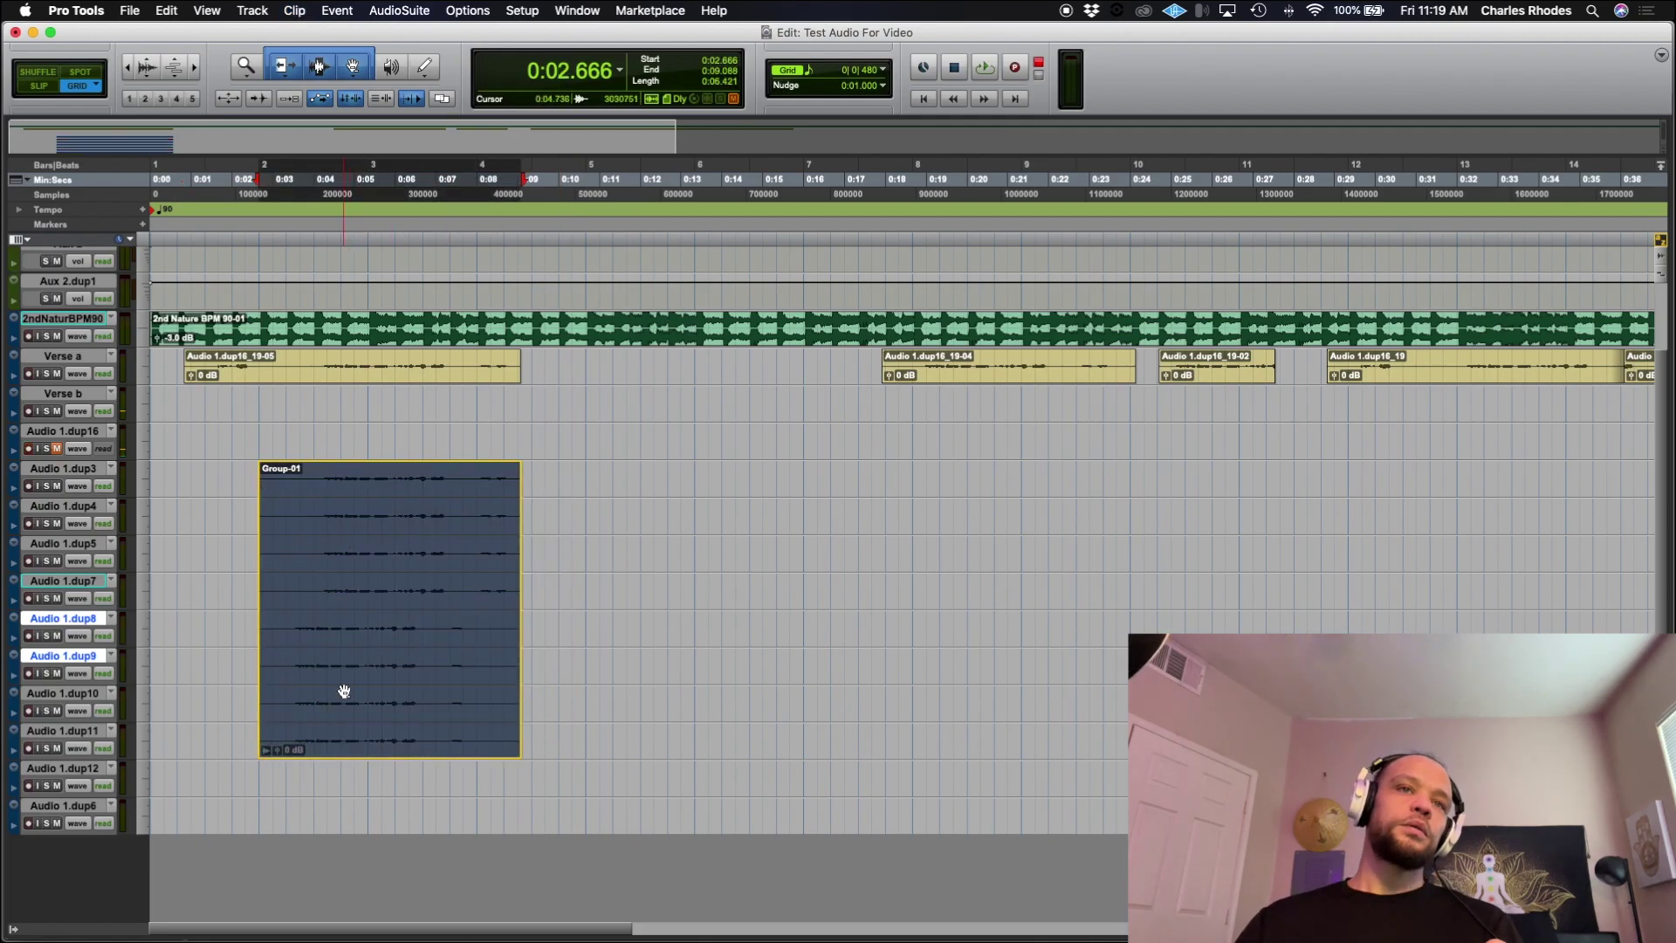
mouse_move(267, 528)
left_mouse_down()
mouse_move(115, 539)
mouse_move(267, 538)
left_mouse_up()
key("super+bracketleft")
key("super+bracketleft")
key("super+bracketright")
key("super+bracketright")
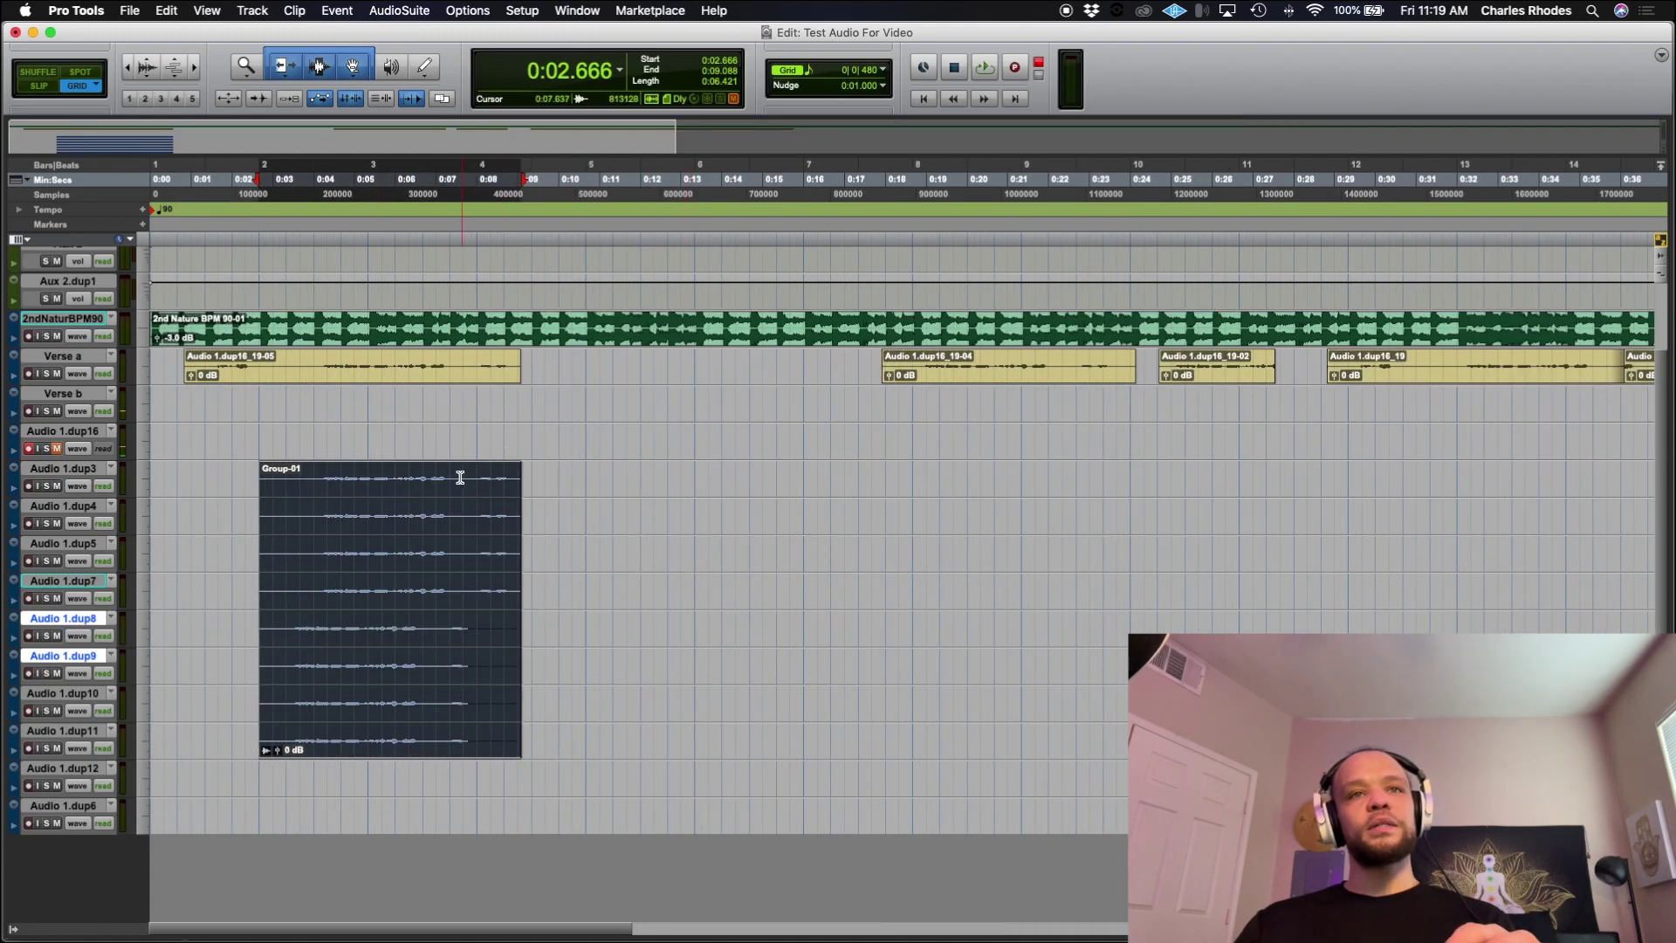
Step: Copy the clip group on the grid to 0:18.666 and 0:34.666, and extend the original group's end to about 0:09.666
left_click_drag(450, 487, 1596, 486)
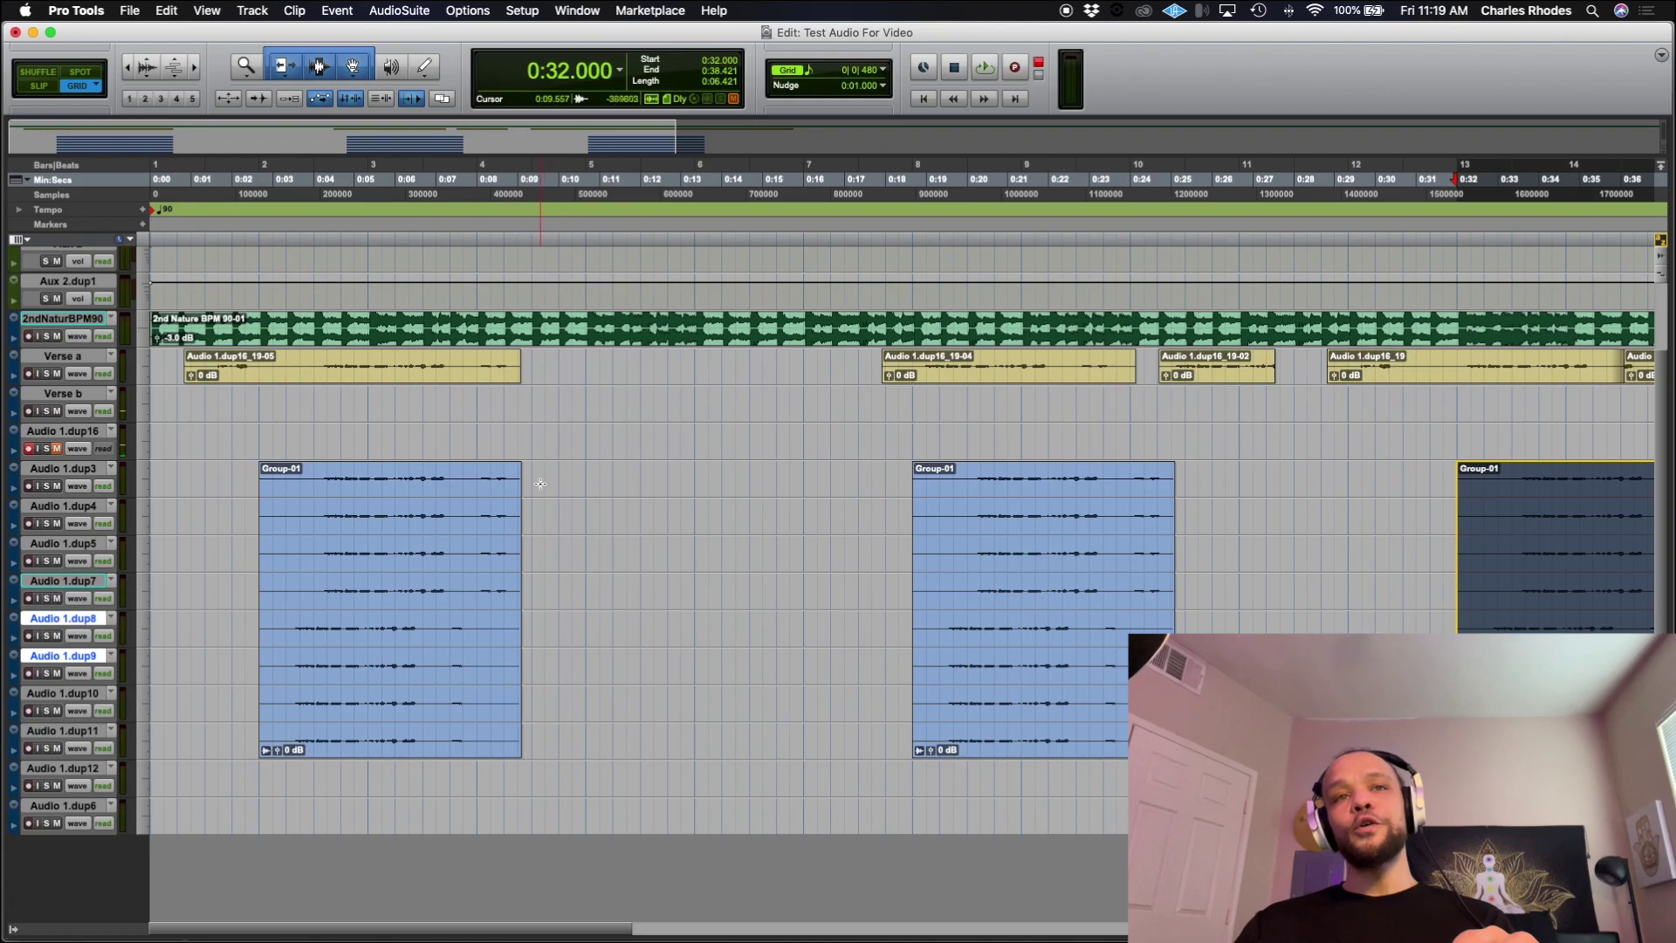
mouse_move(519, 520)
left_mouse_down()
mouse_move(838, 524)
mouse_move(476, 524)
mouse_move(546, 528)
left_mouse_up()
left_click(920, 523)
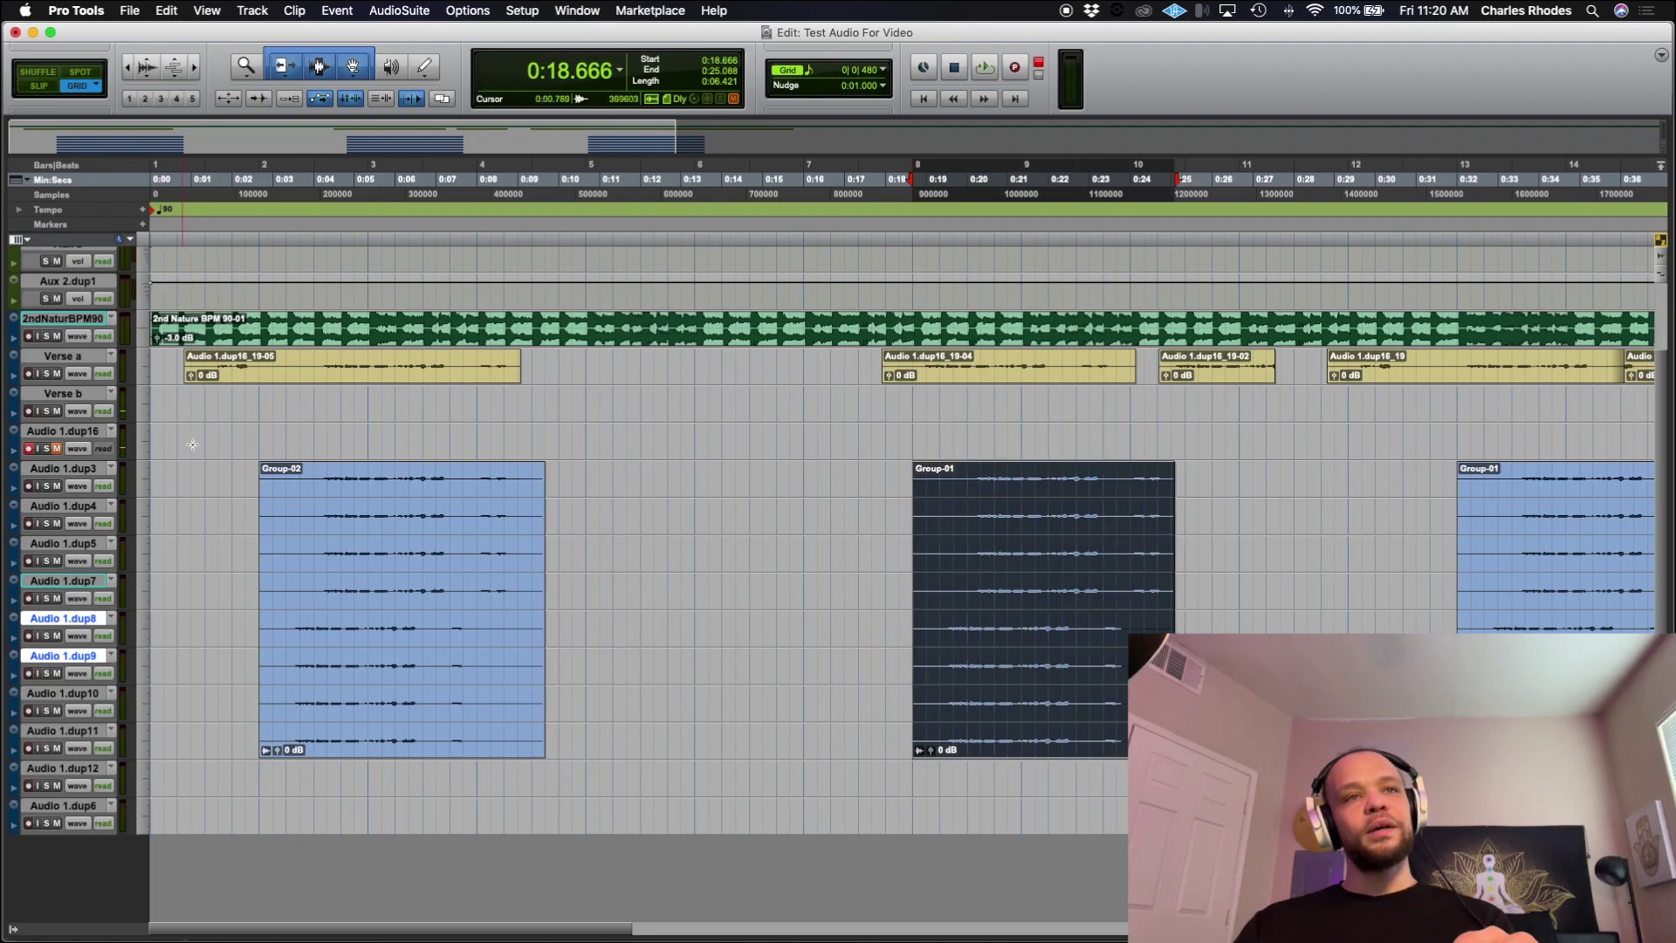
key("r")
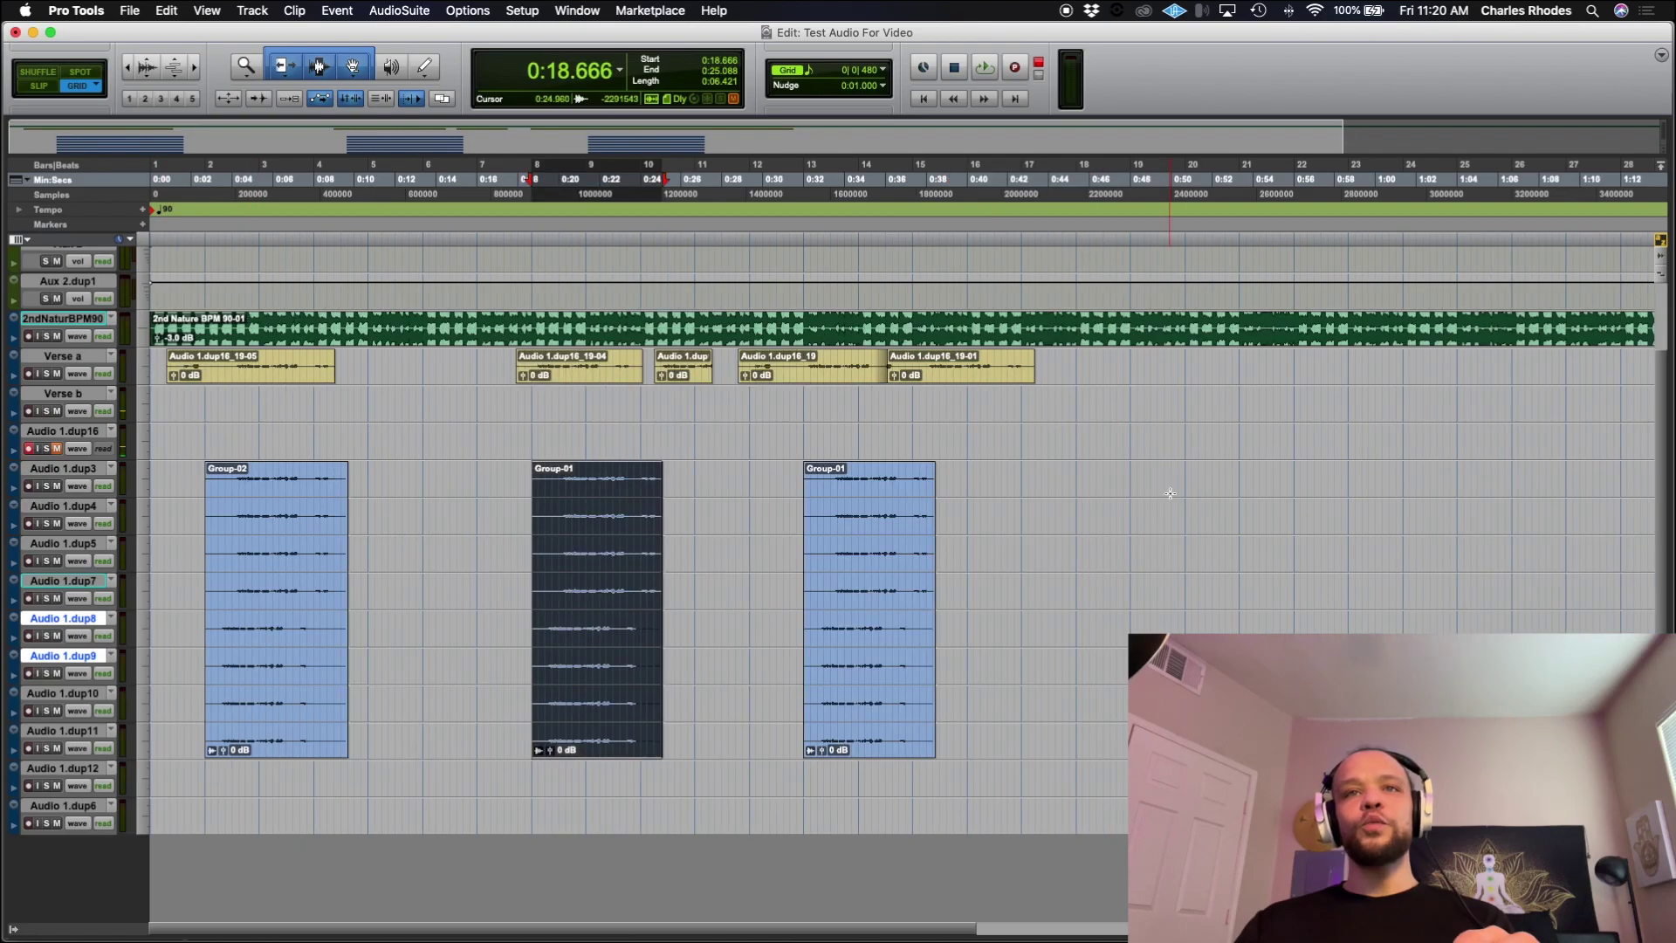
left_click_drag(886, 486, 929, 499)
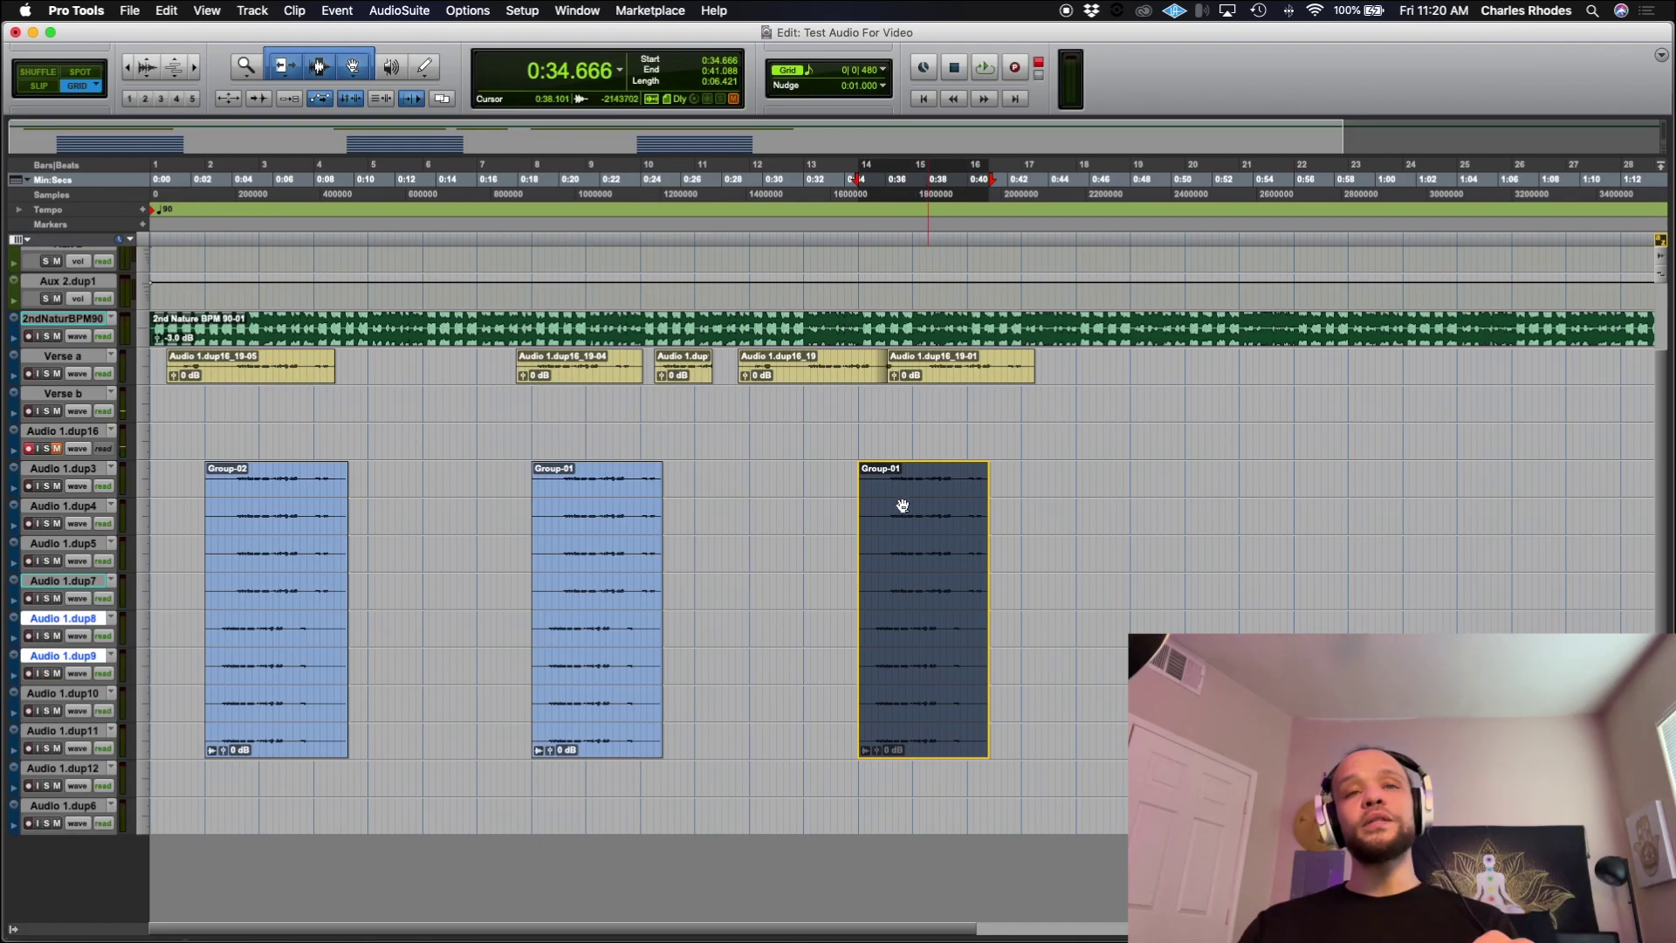
Step: Delete both copied groups, and in Slip mode place a copy of the remaining clip group at 0:21.664
left_click(615, 465, "shift")
key("Delete")
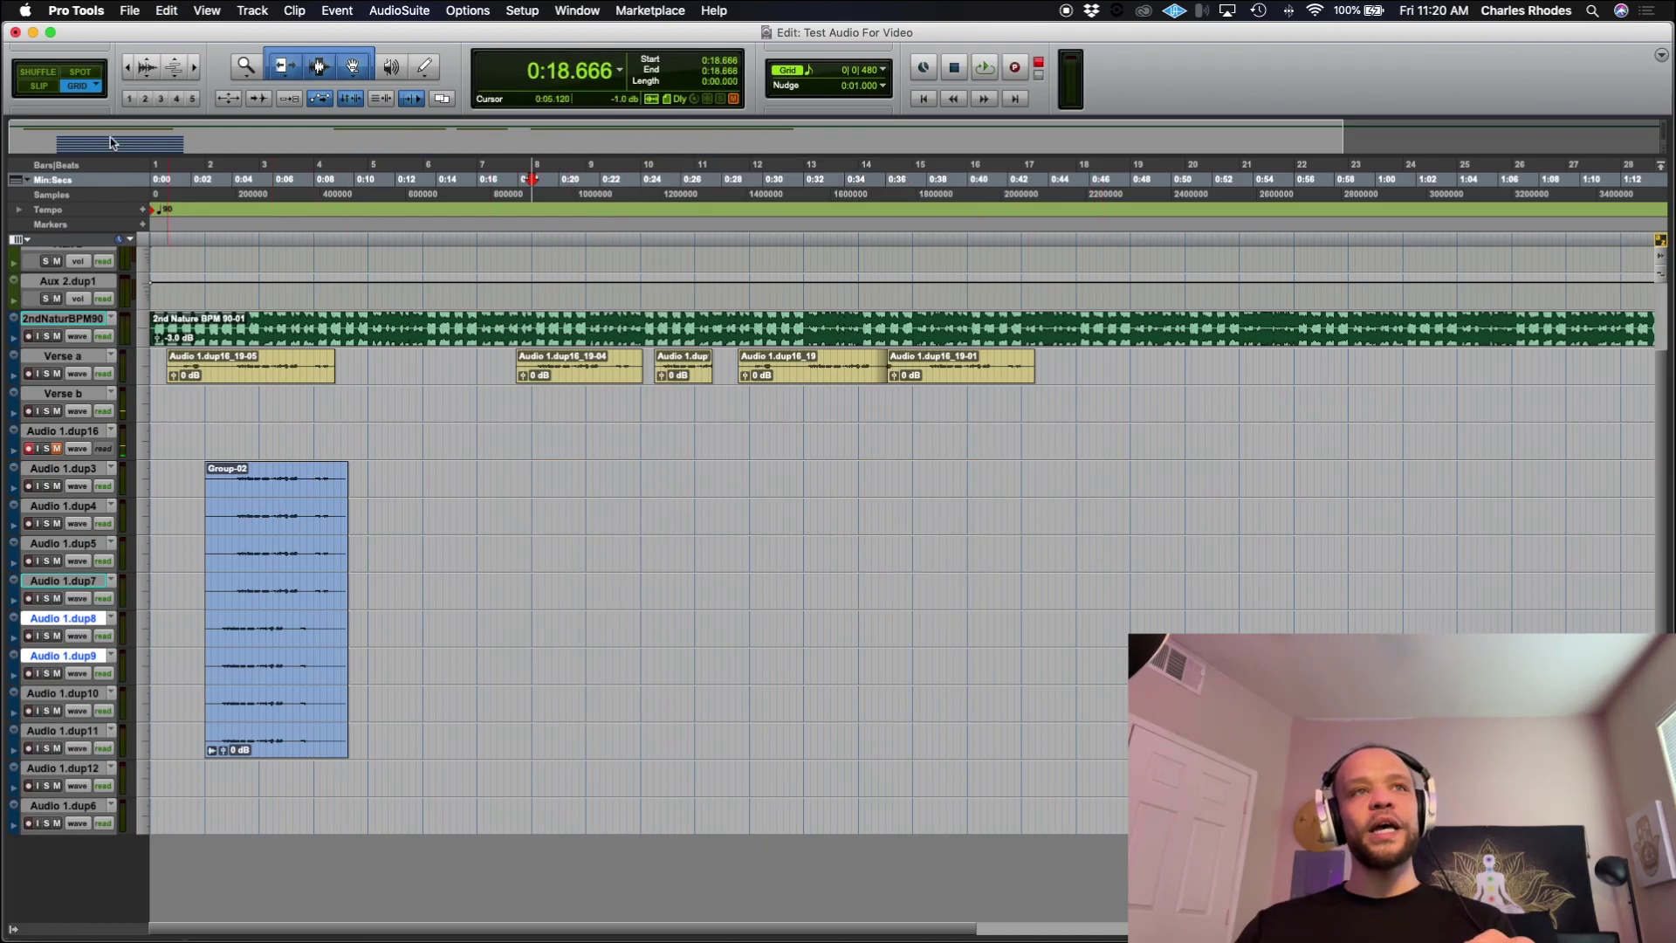
key("F2")
left_click_drag(273, 495, 641, 495)
key("super+bracketright")
mouse_move(1003, 489)
left_mouse_down()
mouse_move(1033, 490)
mouse_move(1005, 489)
left_mouse_up()
key("super+bracketleft")
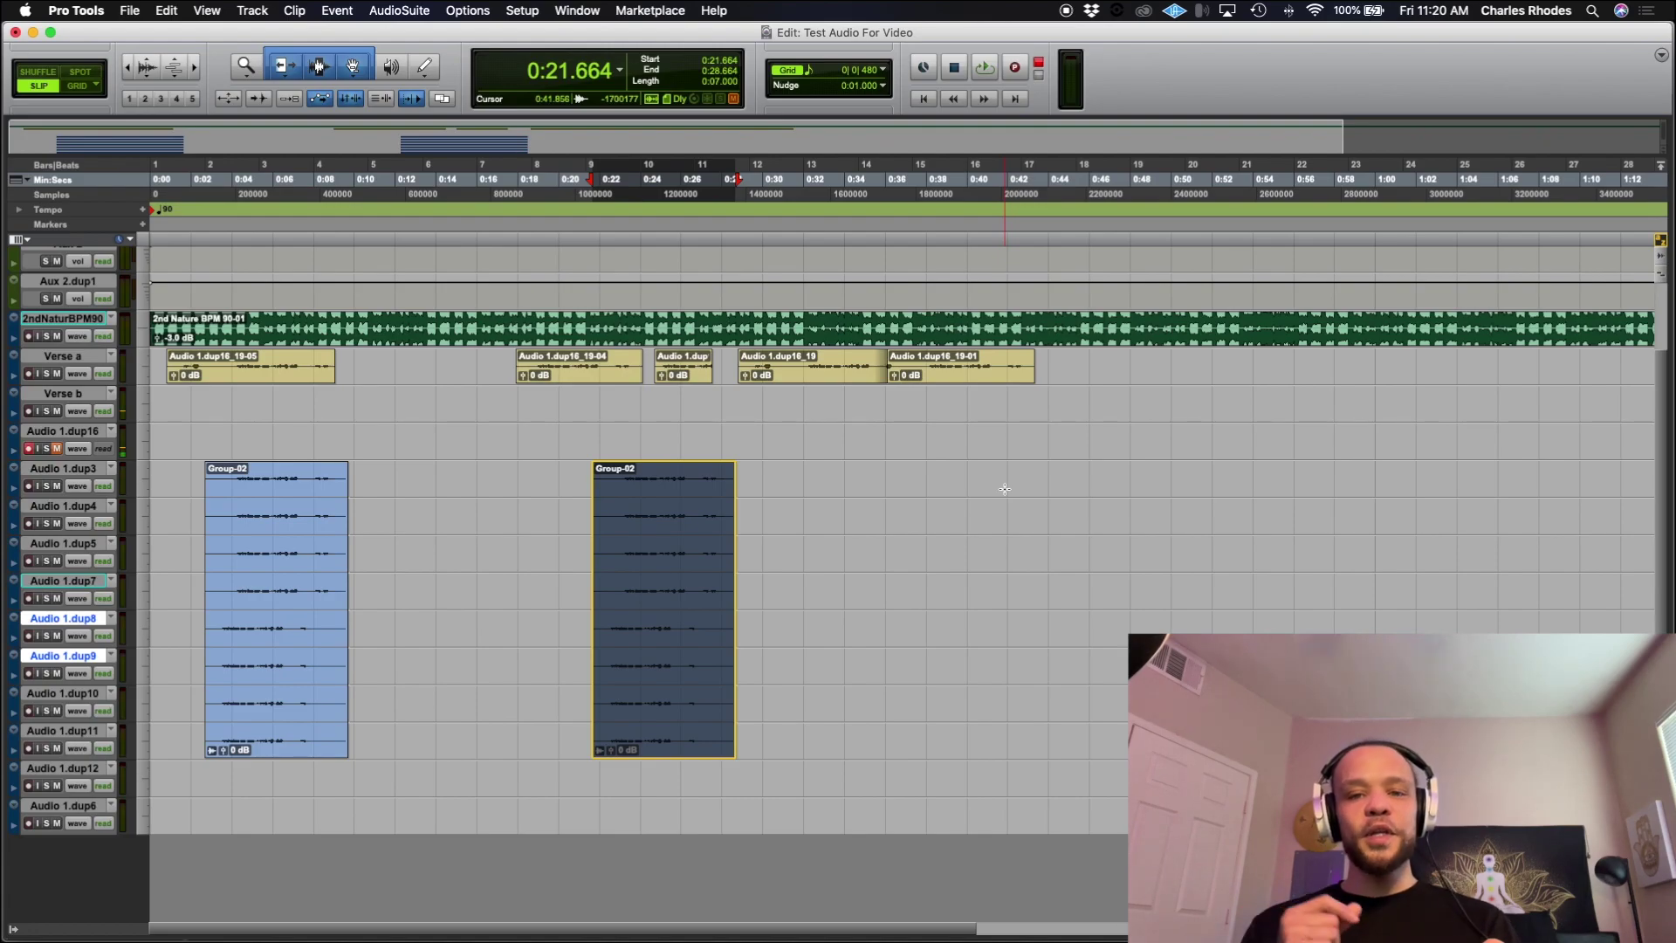
key("super+bracketleft")
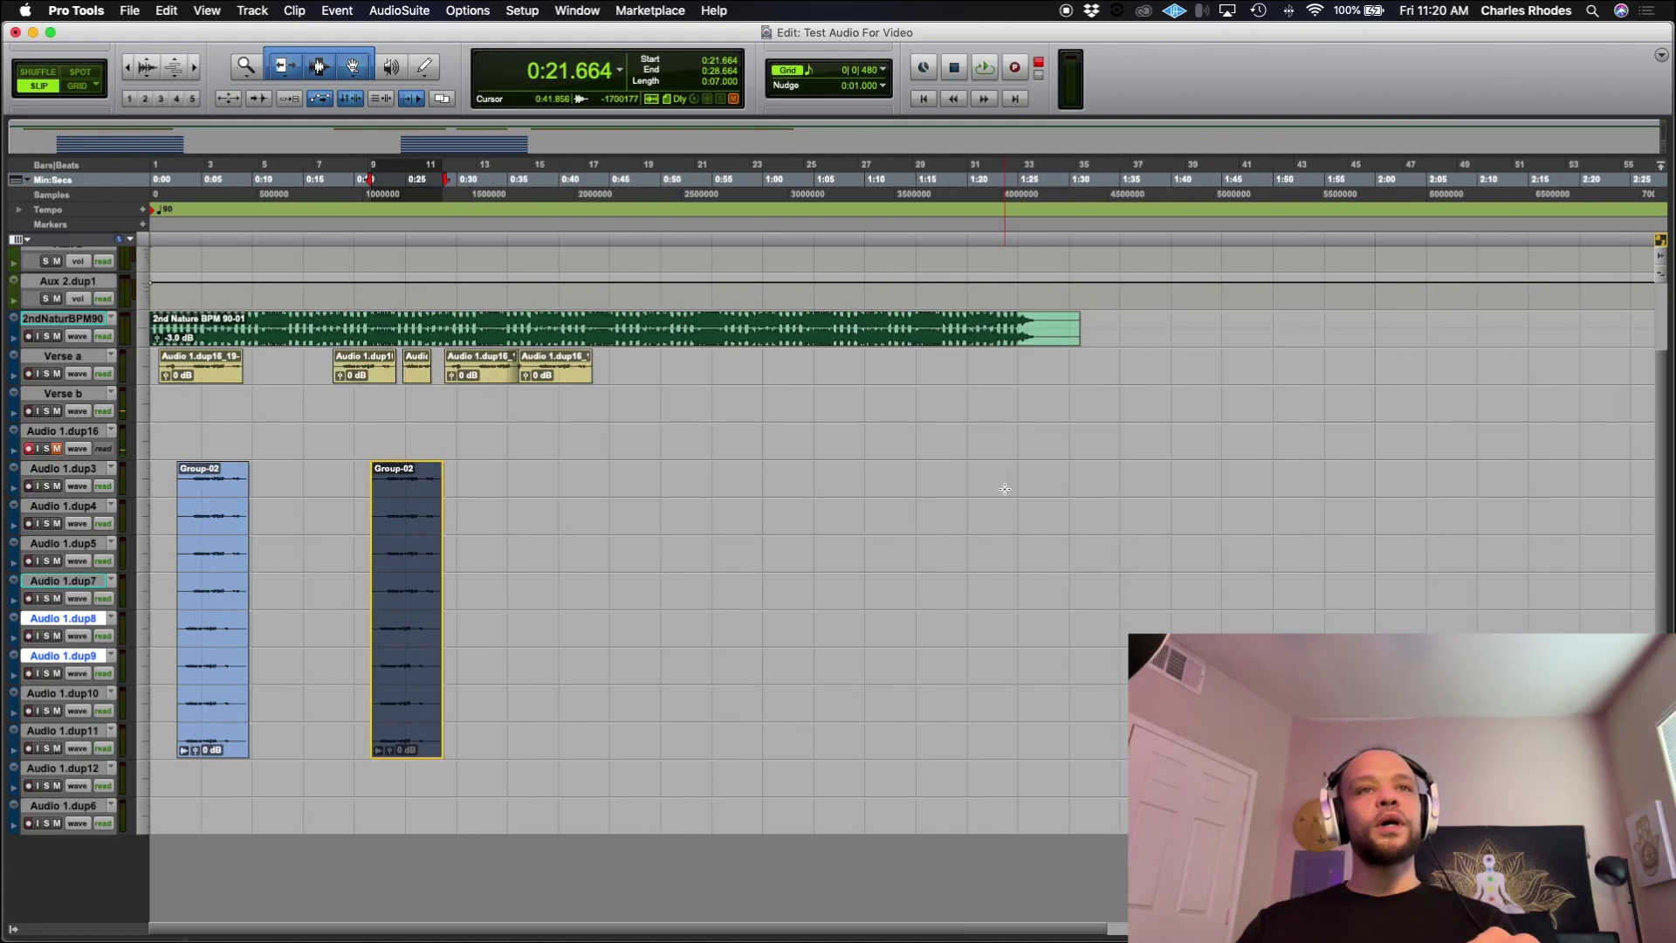